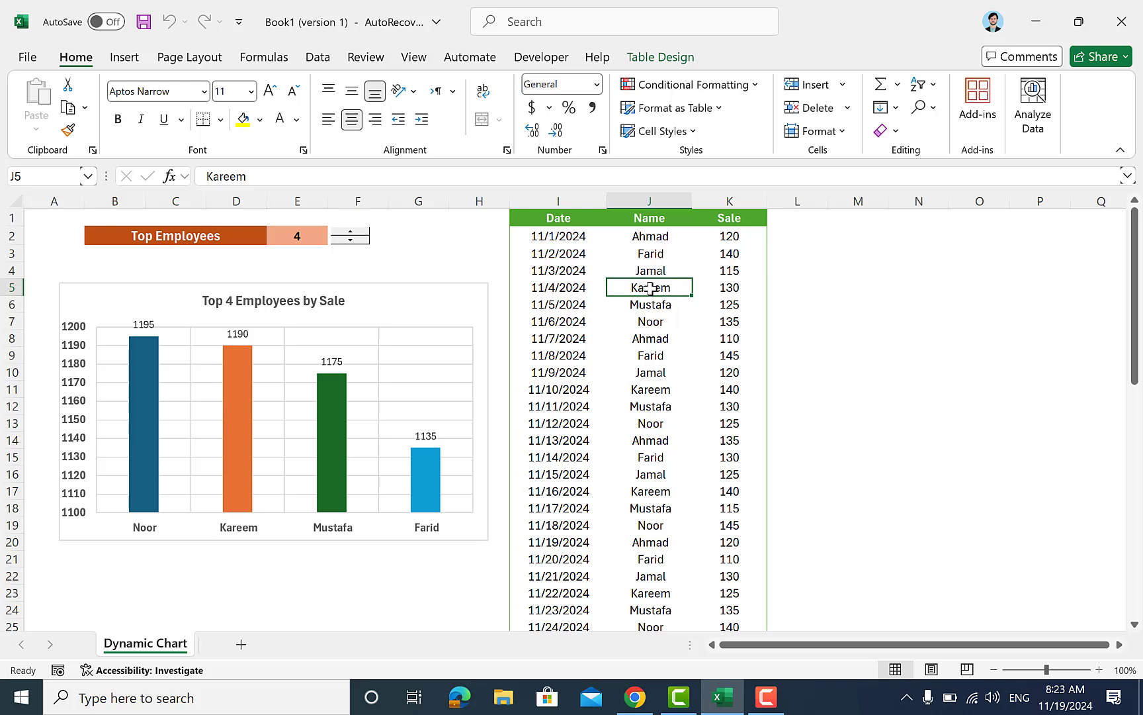
Step: Examine the Date, Name and Sale table down to its last row and the employee sales chart beside it
{"action": "left_click", "coordinate": [569, 281]}
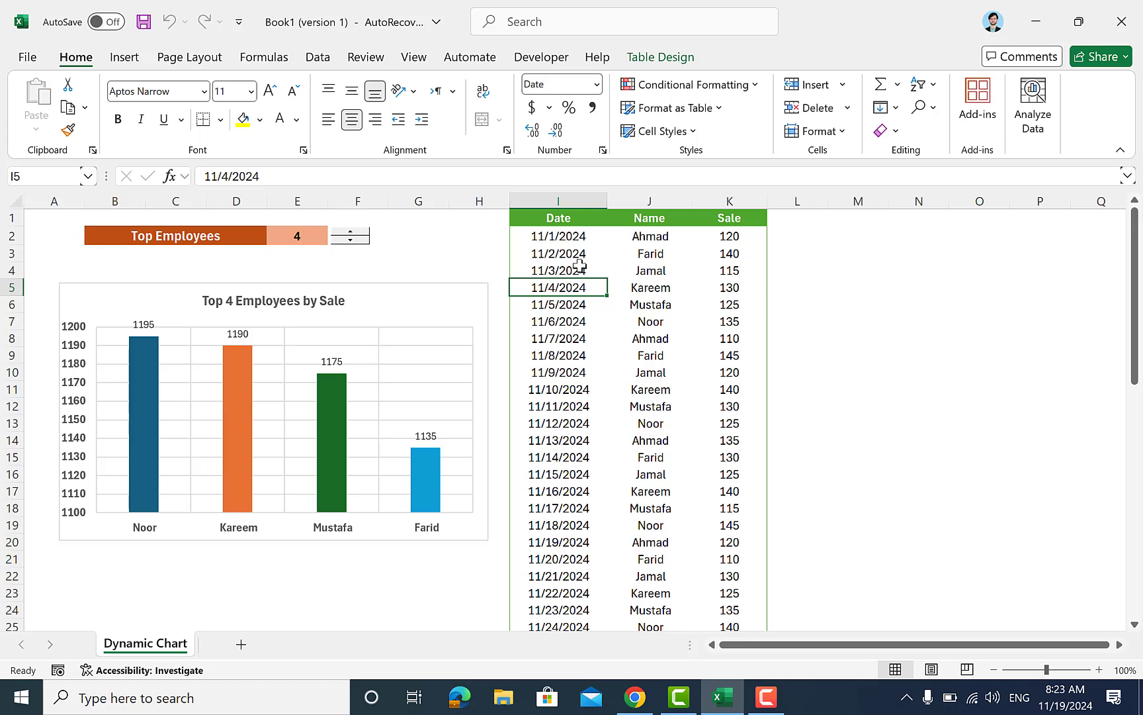
{"action": "key", "text": "ctrl+Down"}
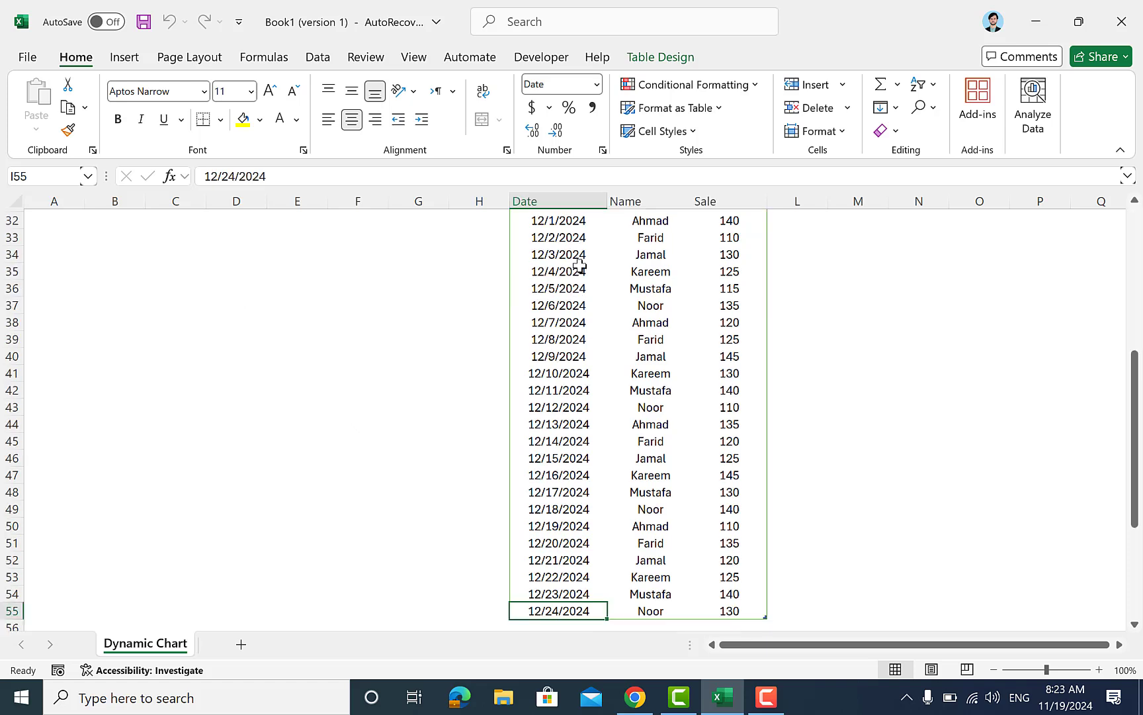
{"action": "key", "text": "ctrl+Up"}
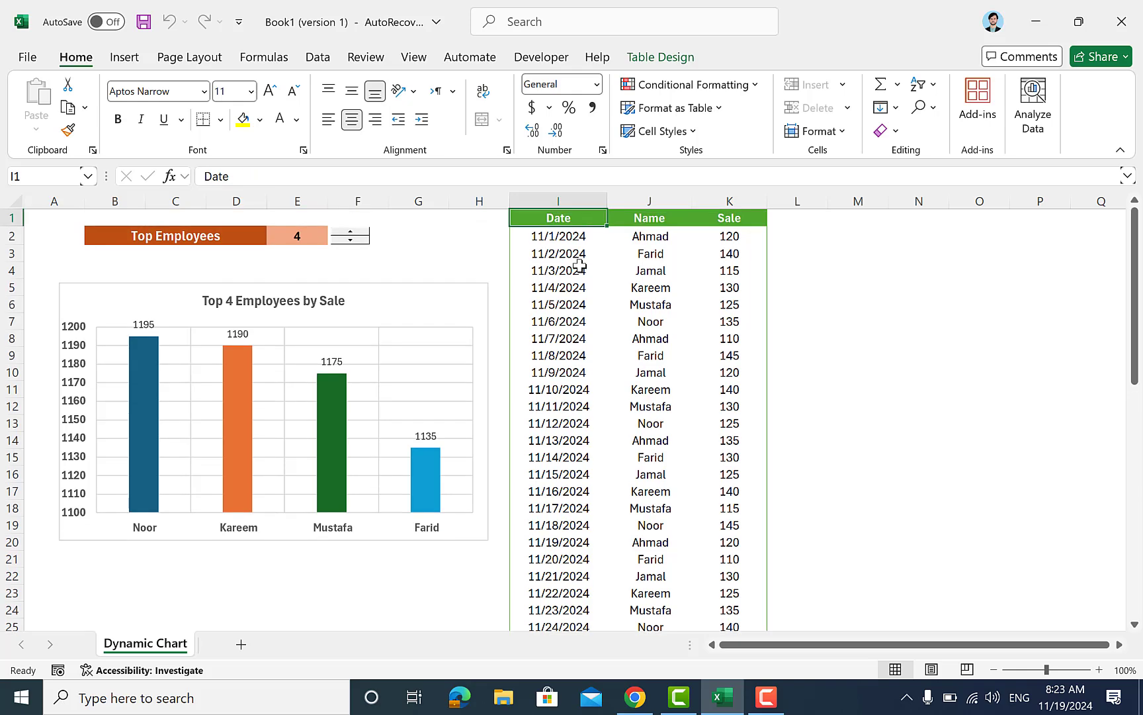
{"action": "key", "text": "Down"}
{"action": "key", "text": "Right"}
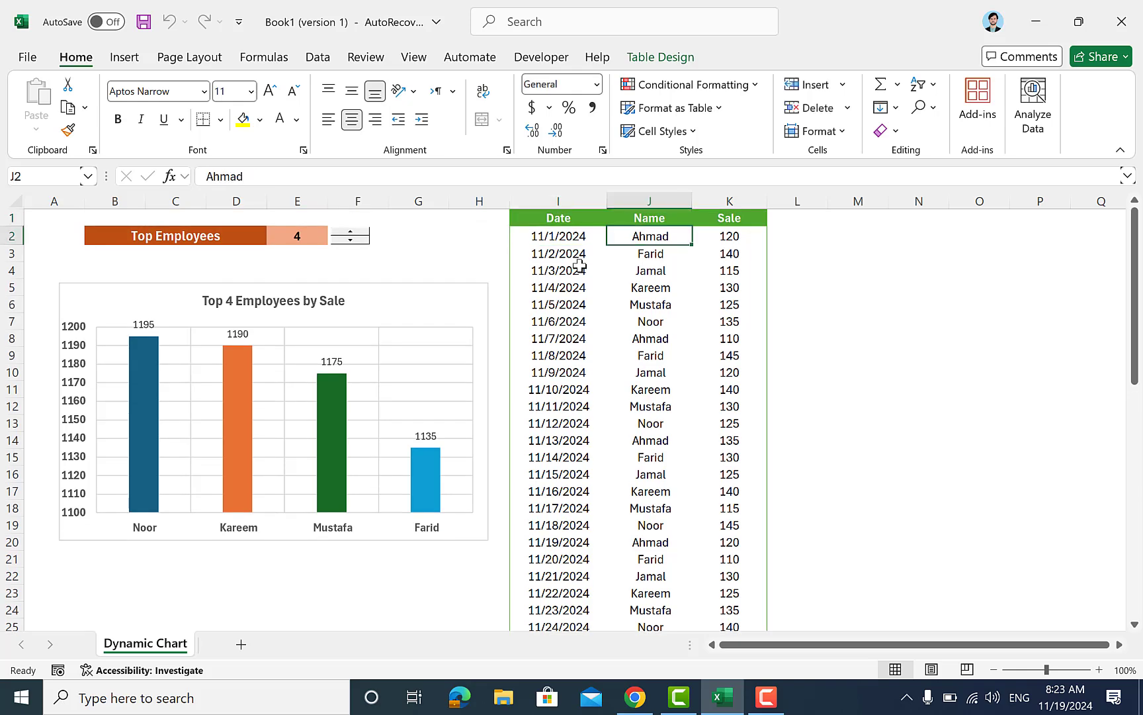
{"action": "key", "text": "Left"}
{"action": "key", "text": "Right"}
{"action": "left_click", "coordinate": [374, 356]}
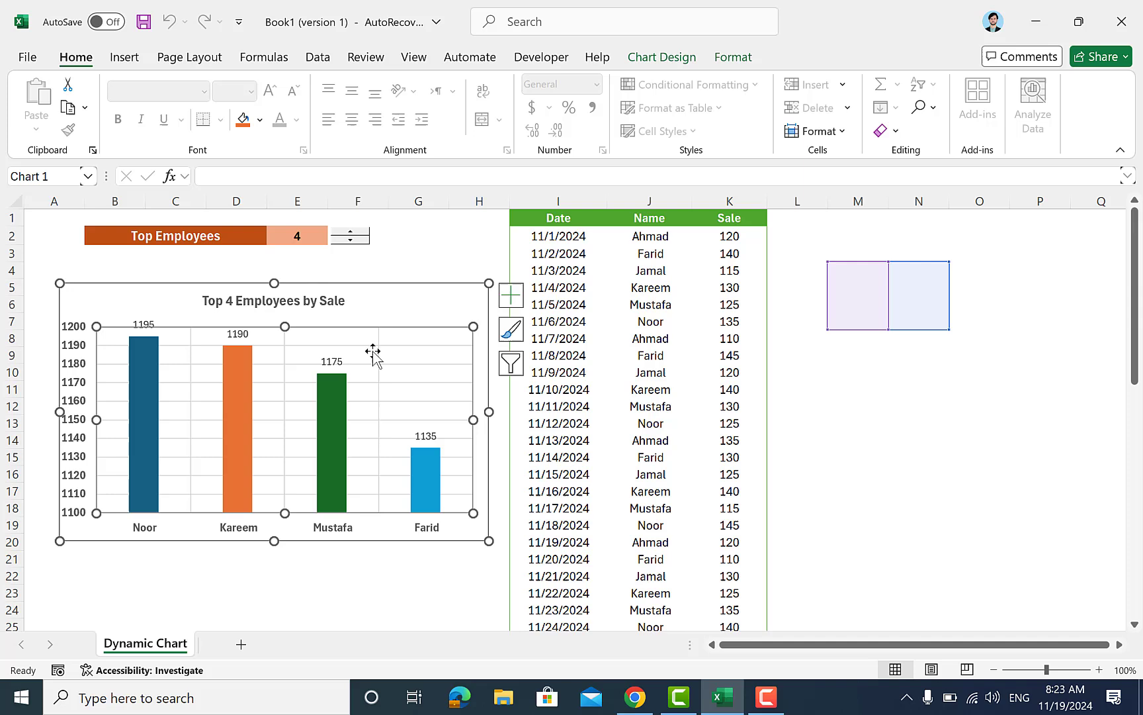
{"action": "left_click", "coordinate": [432, 238]}
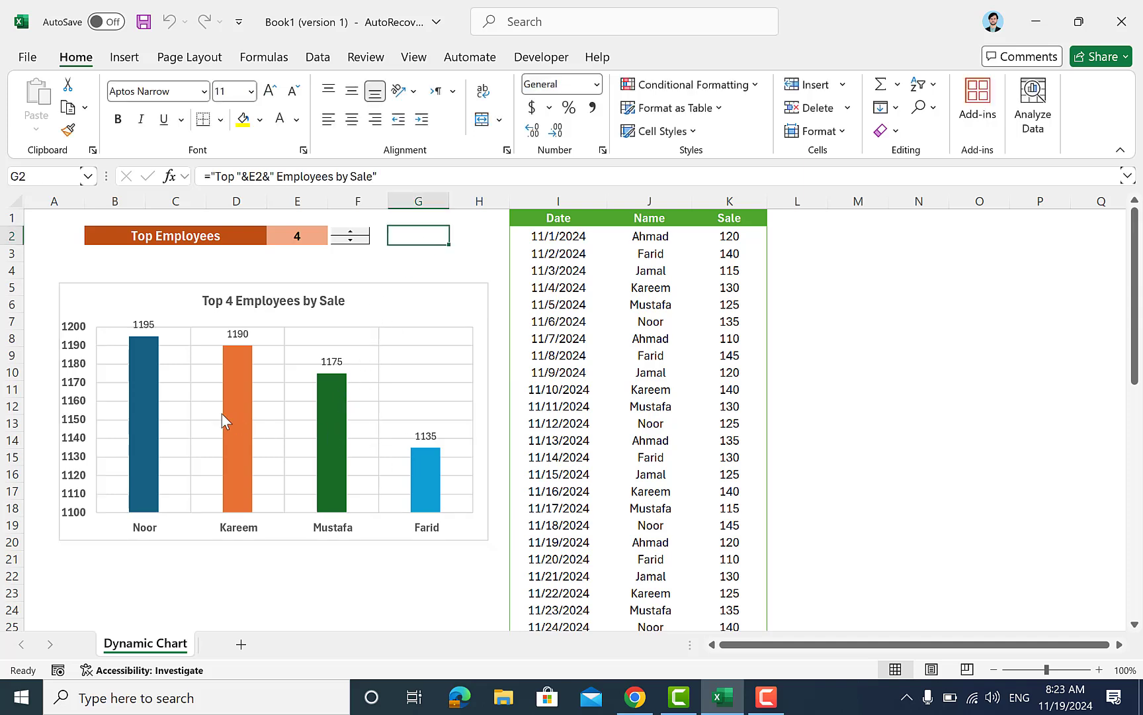
Step: Test the spin button by lowering the Top Employees number and raising it back to 4
{"action": "left_click", "coordinate": [410, 256]}
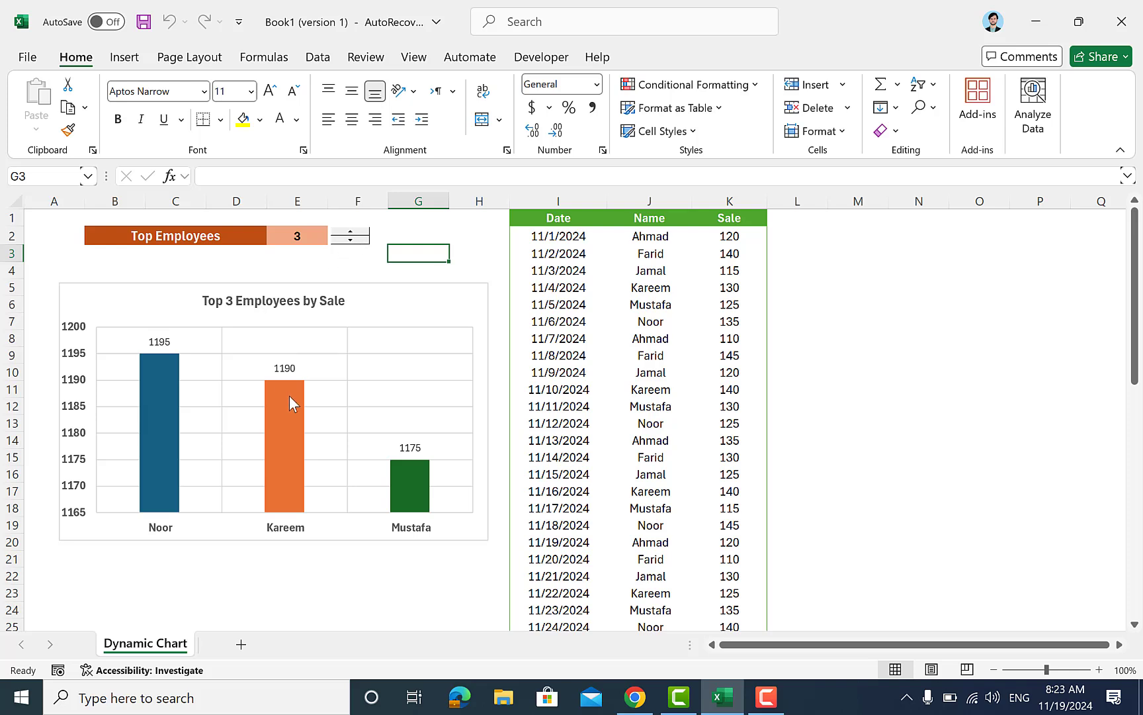
{"action": "left_click", "coordinate": [350, 241]}
{"action": "left_click", "coordinate": [351, 232]}
{"action": "left_click", "coordinate": [352, 232]}
{"action": "left_click", "coordinate": [413, 230]}
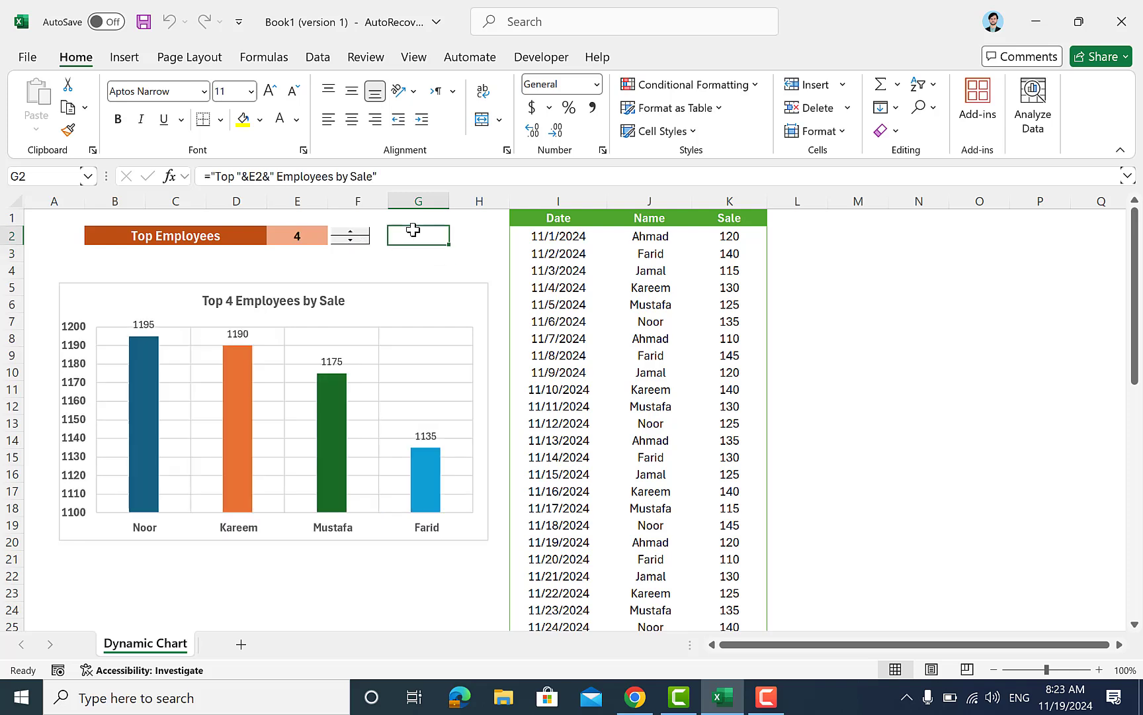
{"action": "left_click", "coordinate": [462, 239]}
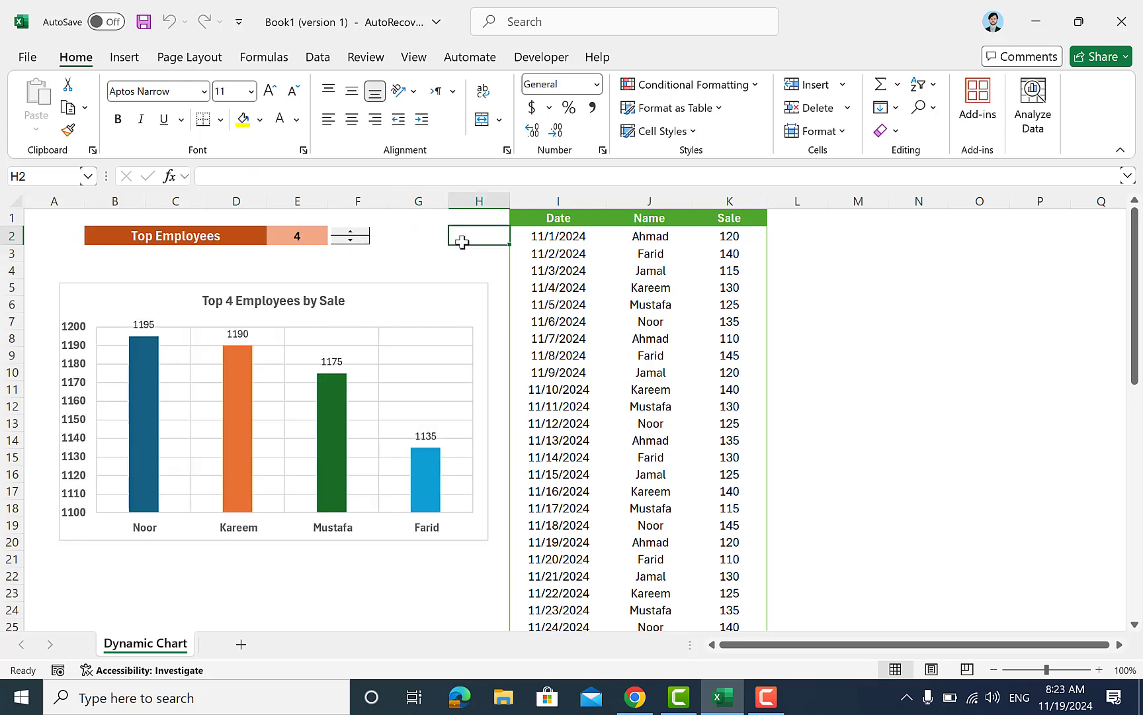
{"action": "left_click", "coordinate": [460, 252]}
{"action": "left_click", "coordinate": [438, 255]}
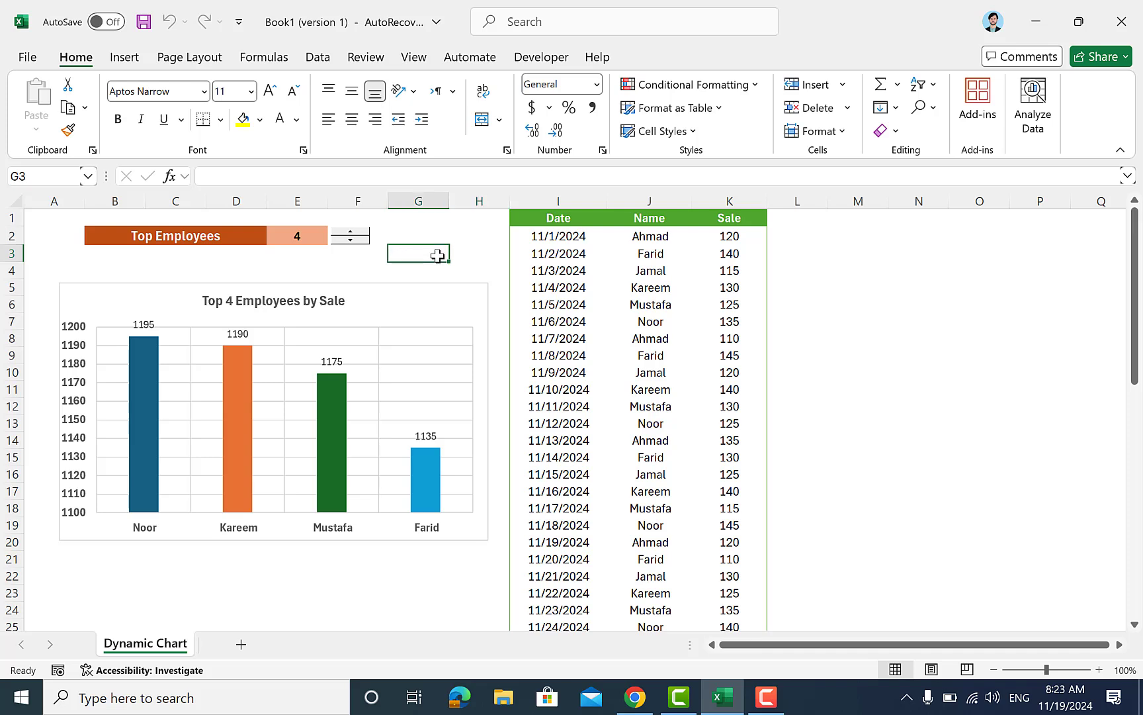
{"action": "left_click", "coordinate": [439, 236]}
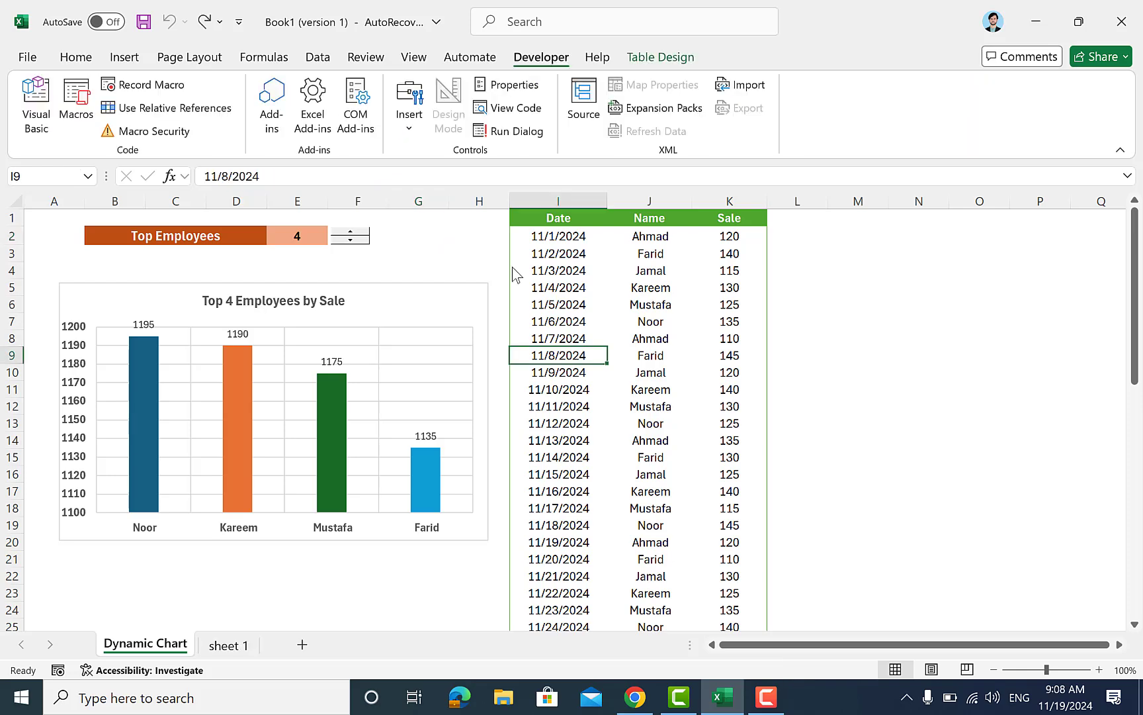
Step: Copy the entire Date, Name and Sale table with its headers and paste it into sheet 1 starting at J1
{"action": "left_click", "coordinate": [546, 285]}
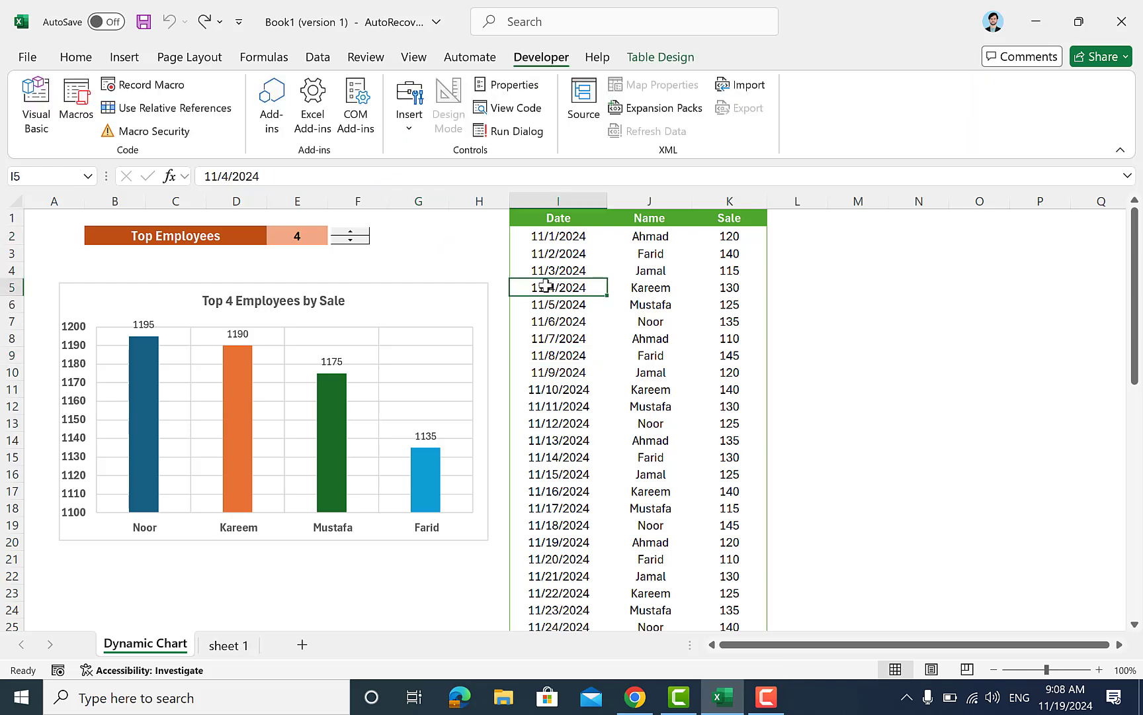
{"action": "key", "text": "ctrl+a"}
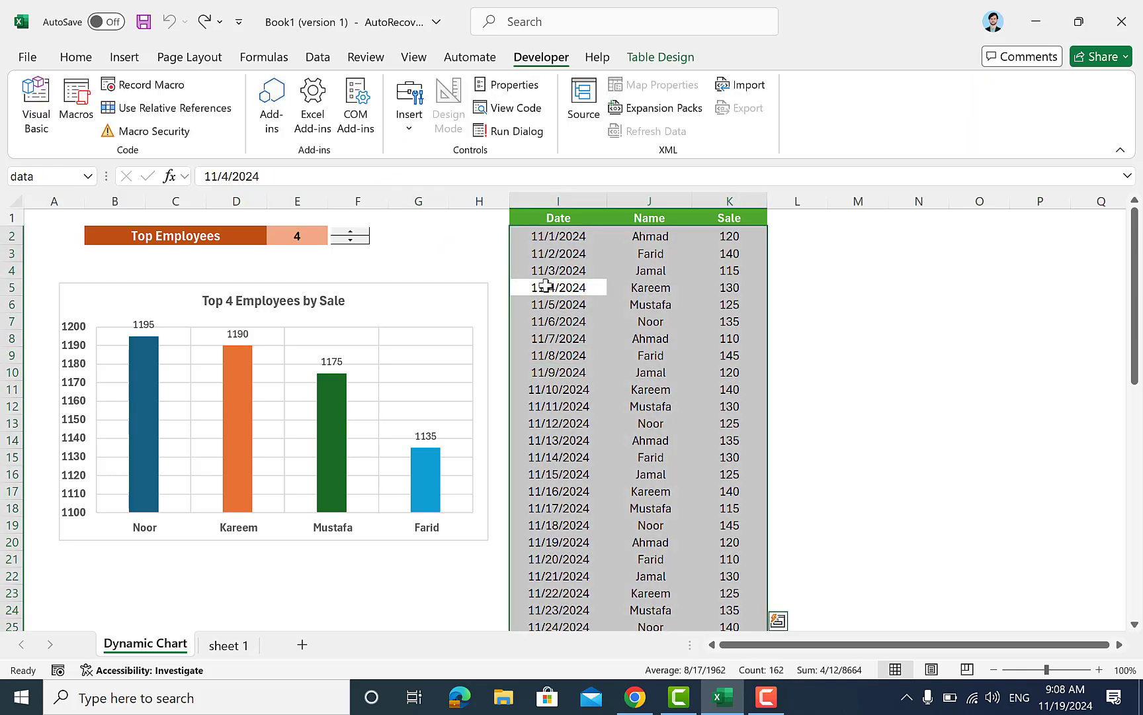
{"action": "key", "text": "ctrl+a"}
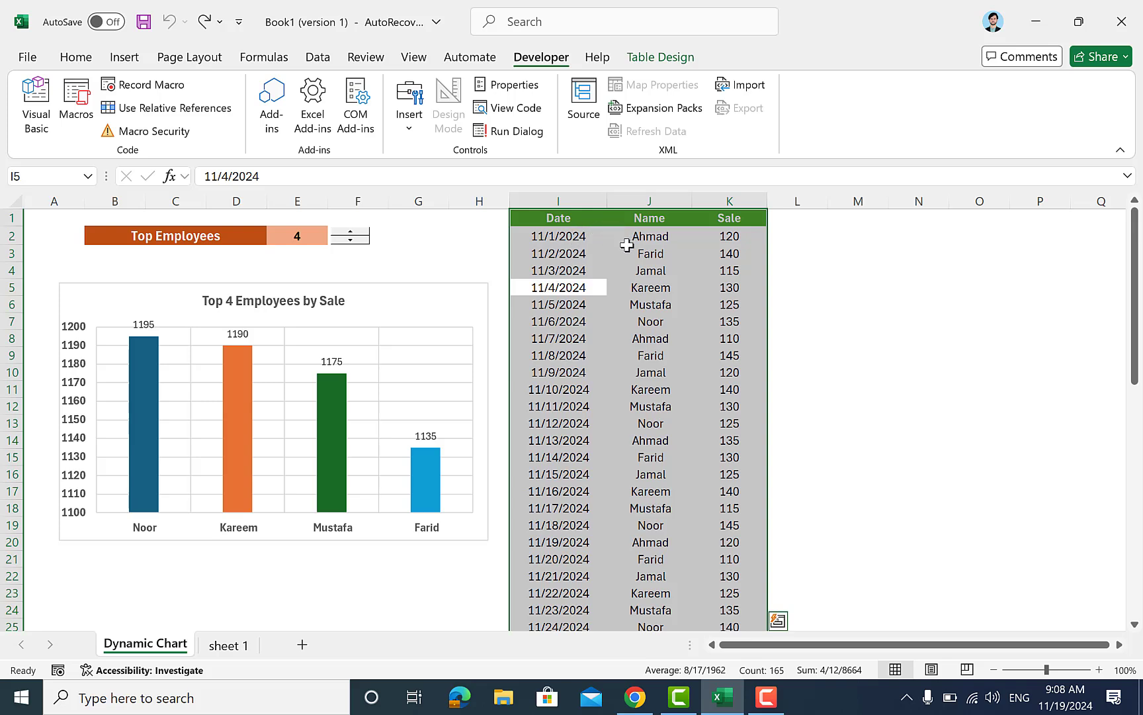
{"action": "key", "text": "ctrl+c"}
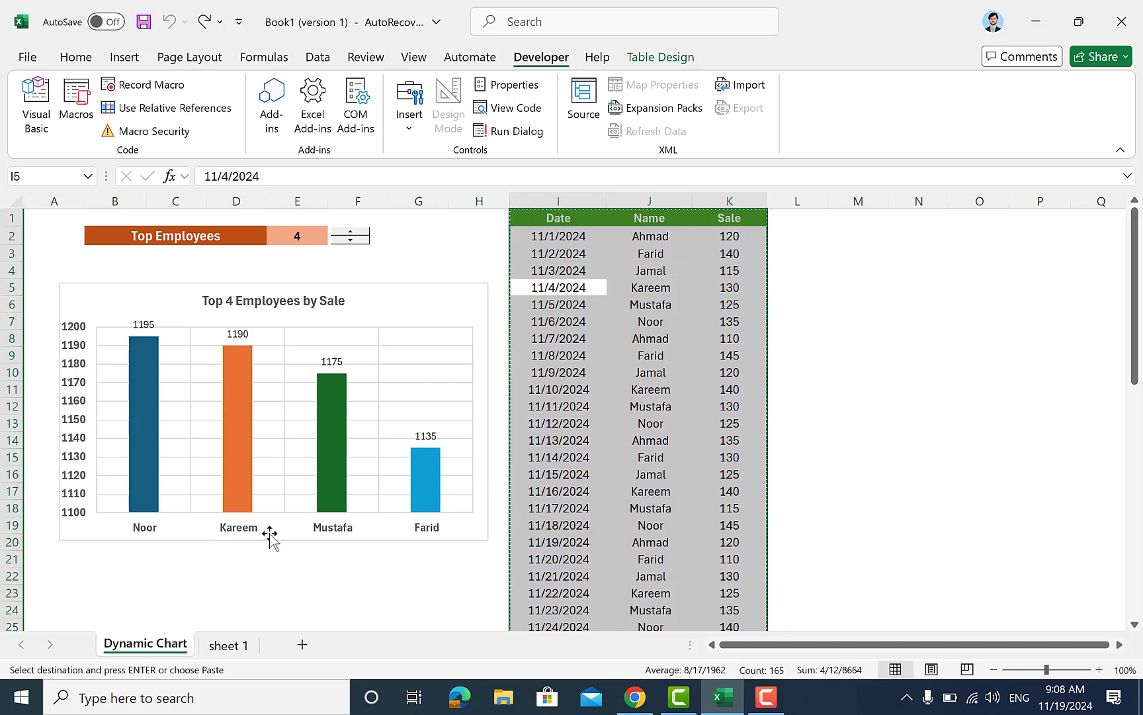
{"action": "left_click", "coordinate": [228, 646]}
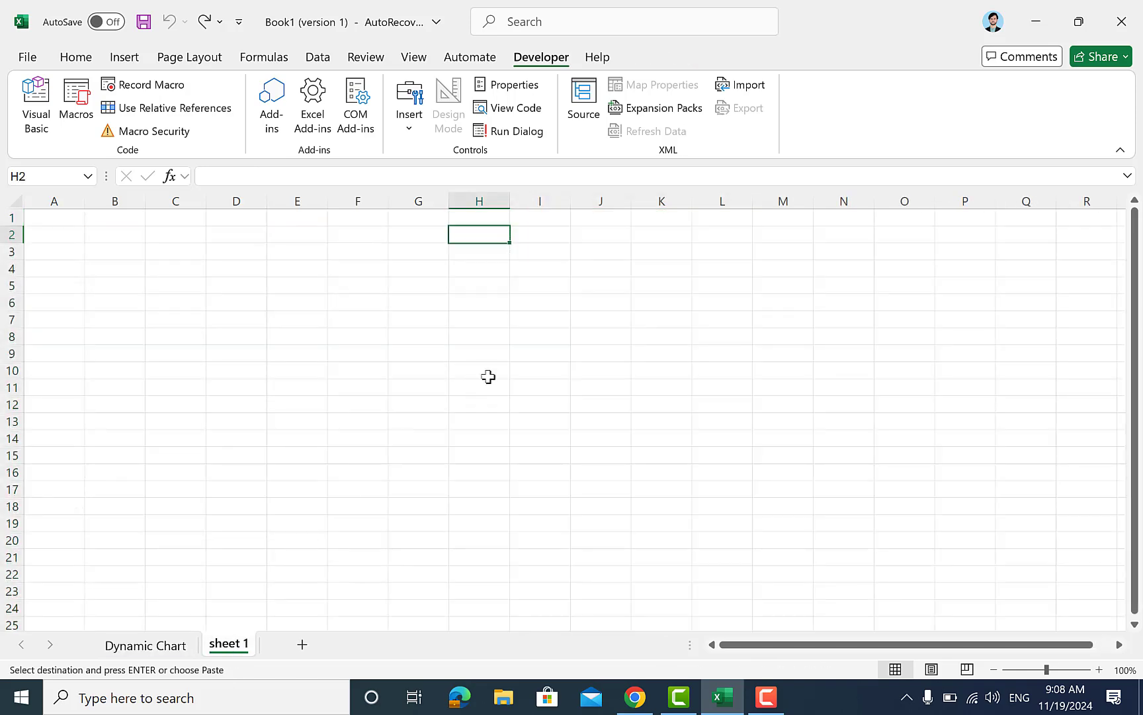
{"action": "left_click", "coordinate": [557, 225]}
{"action": "left_click", "coordinate": [602, 216]}
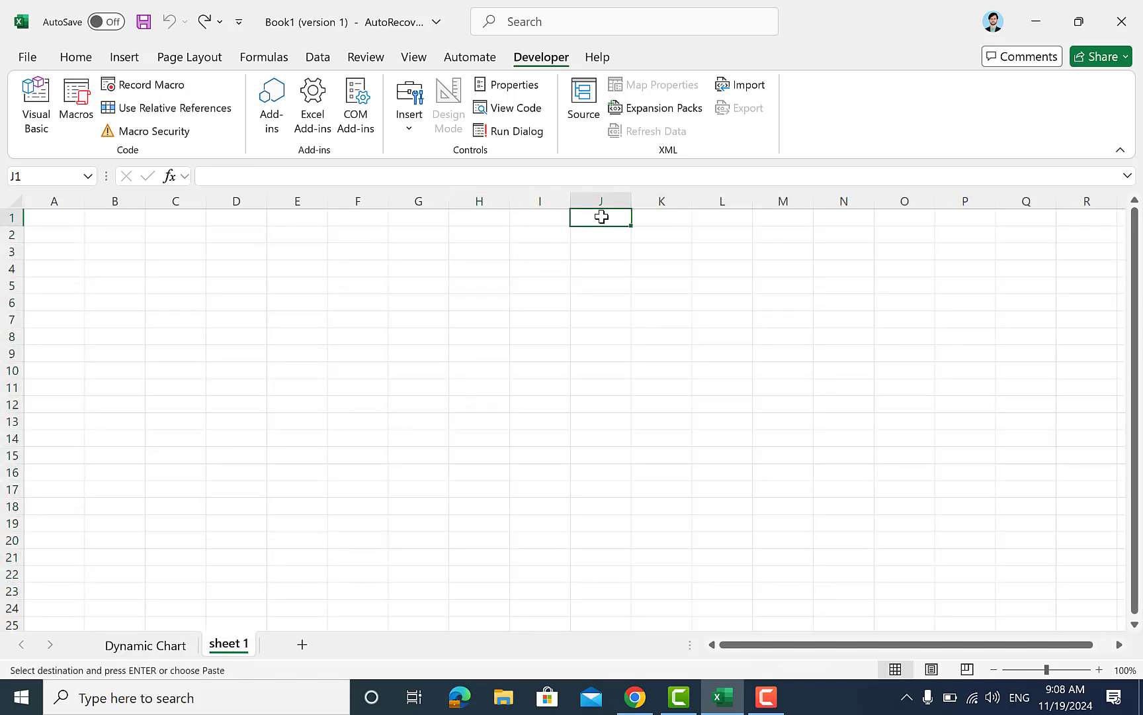
{"action": "key", "text": "ctrl+v"}
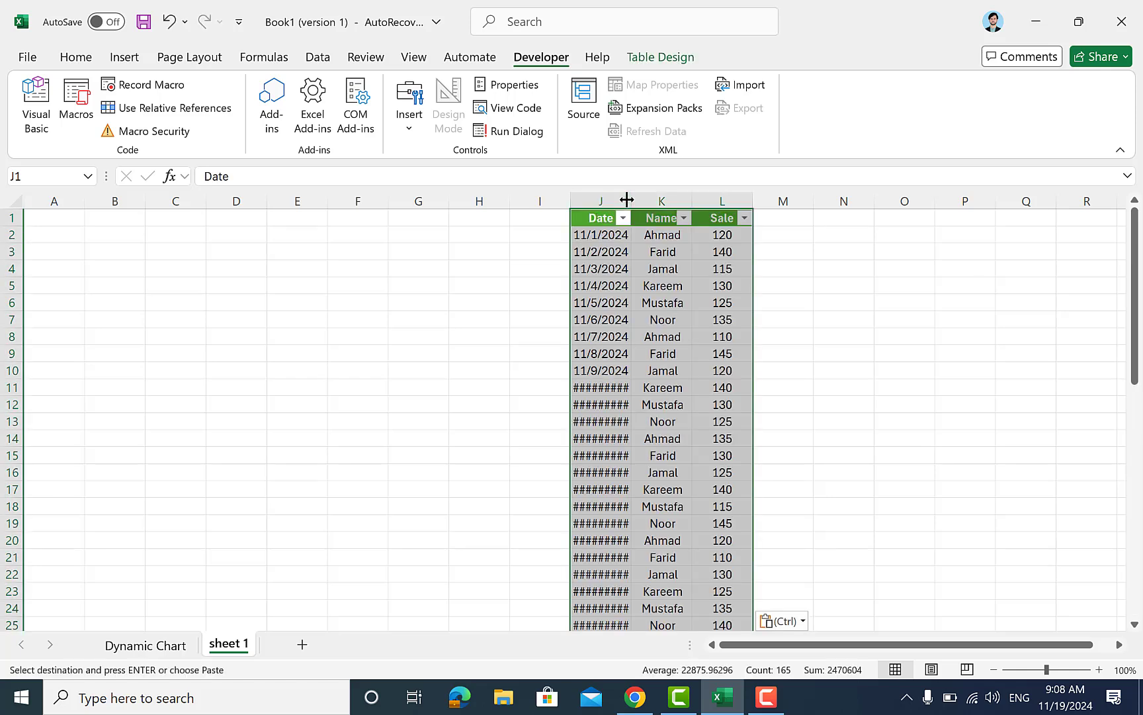
Step: Widen columns J to L to fit the pasted table and turn off the table's filter buttons
{"action": "left_click_drag", "start_coordinate": [627, 199], "coordinate": [803, 200]}
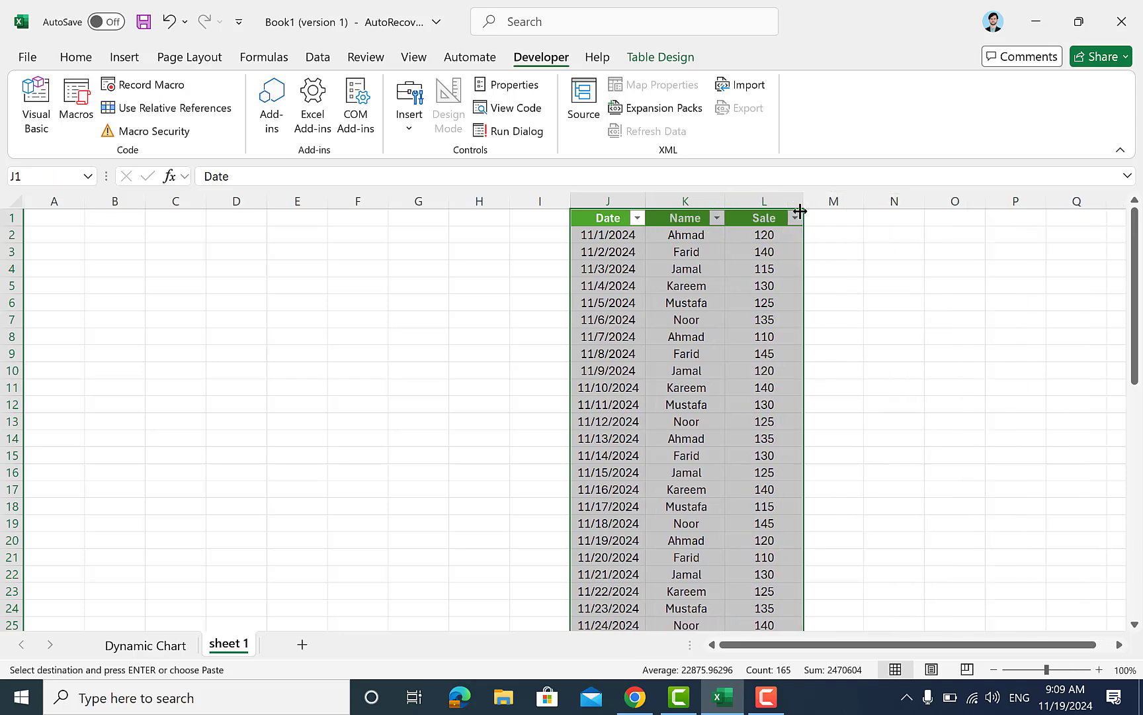
{"action": "left_click", "coordinate": [736, 297]}
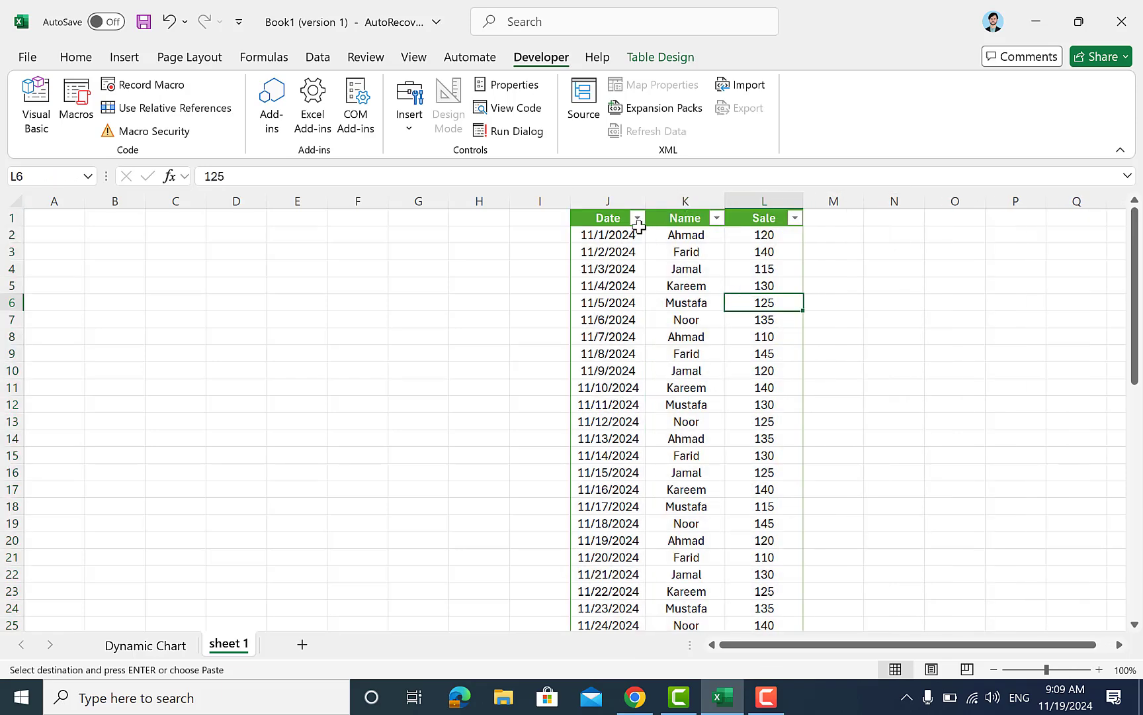
{"action": "left_click", "coordinate": [636, 249]}
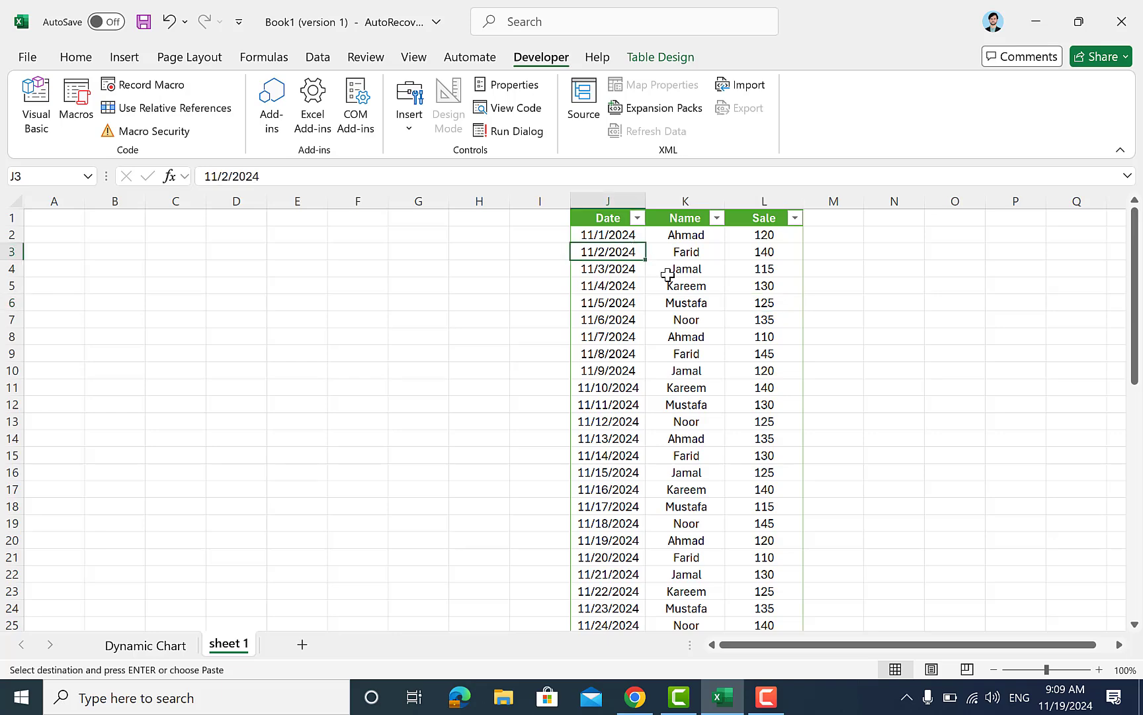
{"action": "left_click", "coordinate": [637, 59]}
{"action": "left_click", "coordinate": [753, 84]}
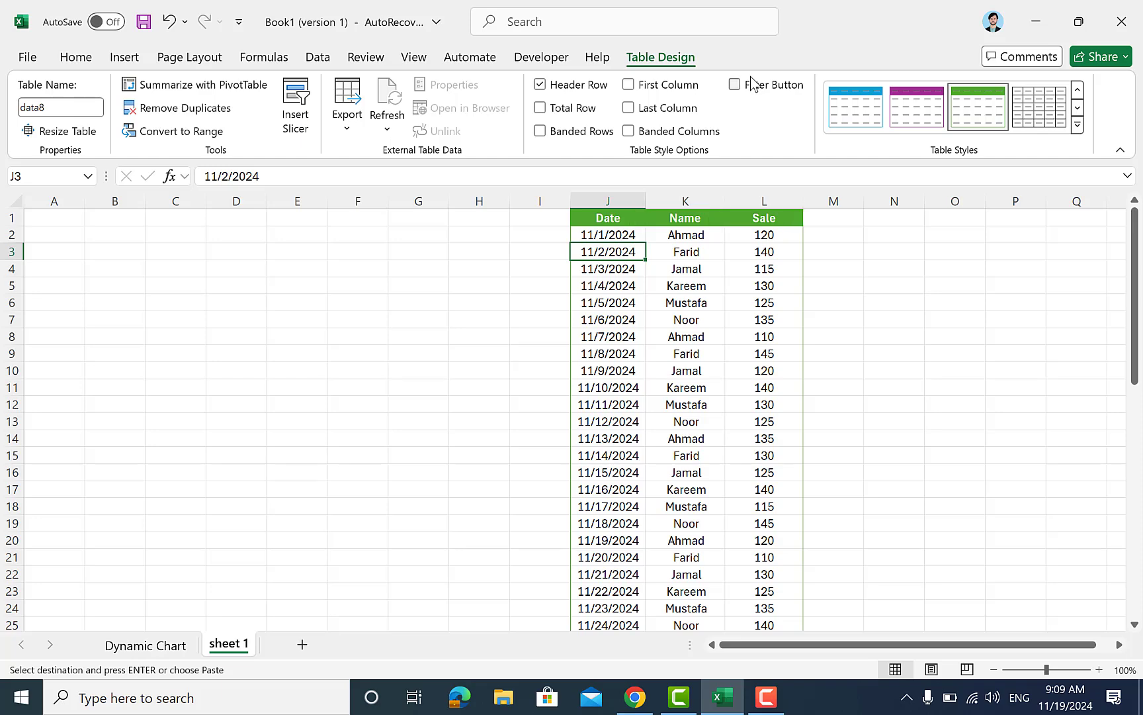
{"action": "left_click", "coordinate": [675, 301]}
Step: Hide the gridlines on sheet 1
{"action": "left_click", "coordinate": [418, 306]}
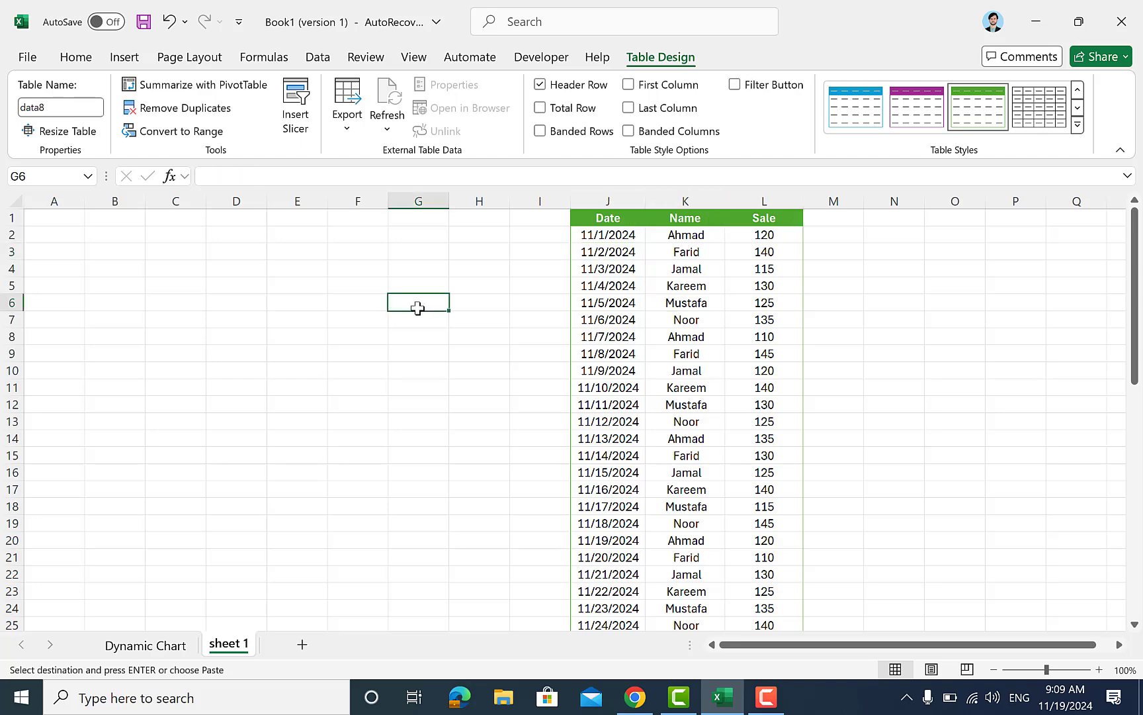
{"action": "left_click", "coordinate": [208, 372]}
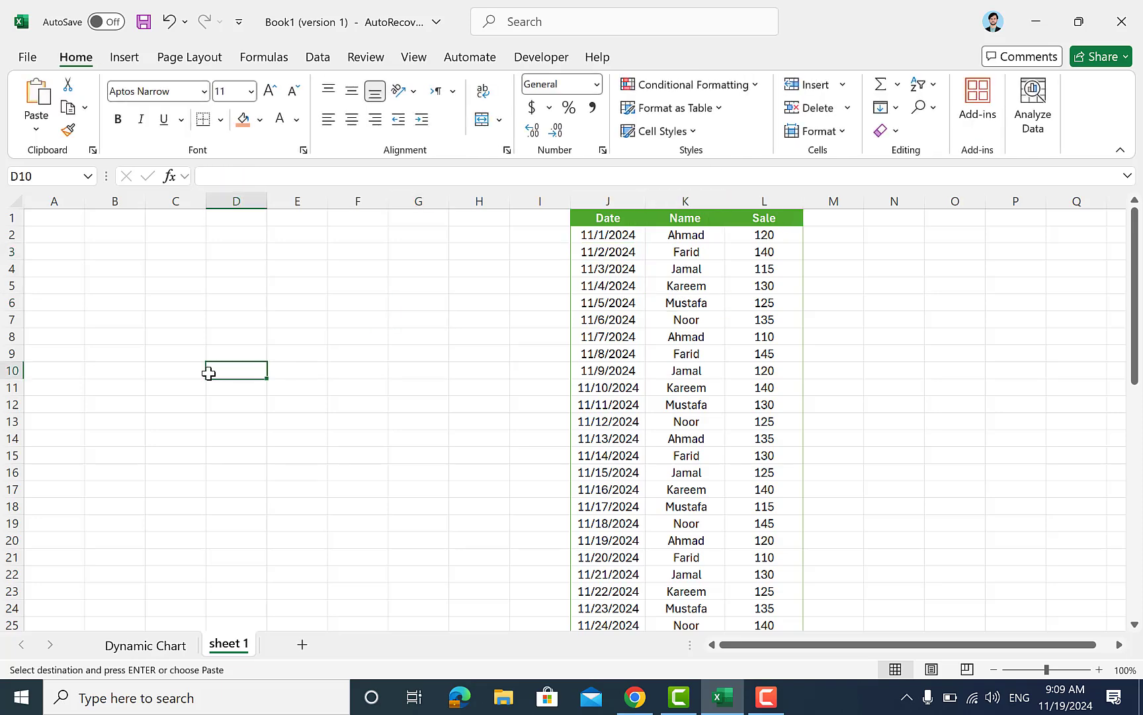
{"action": "left_click", "coordinate": [307, 368]}
{"action": "left_click", "coordinate": [209, 368]}
{"action": "left_click", "coordinate": [421, 66]}
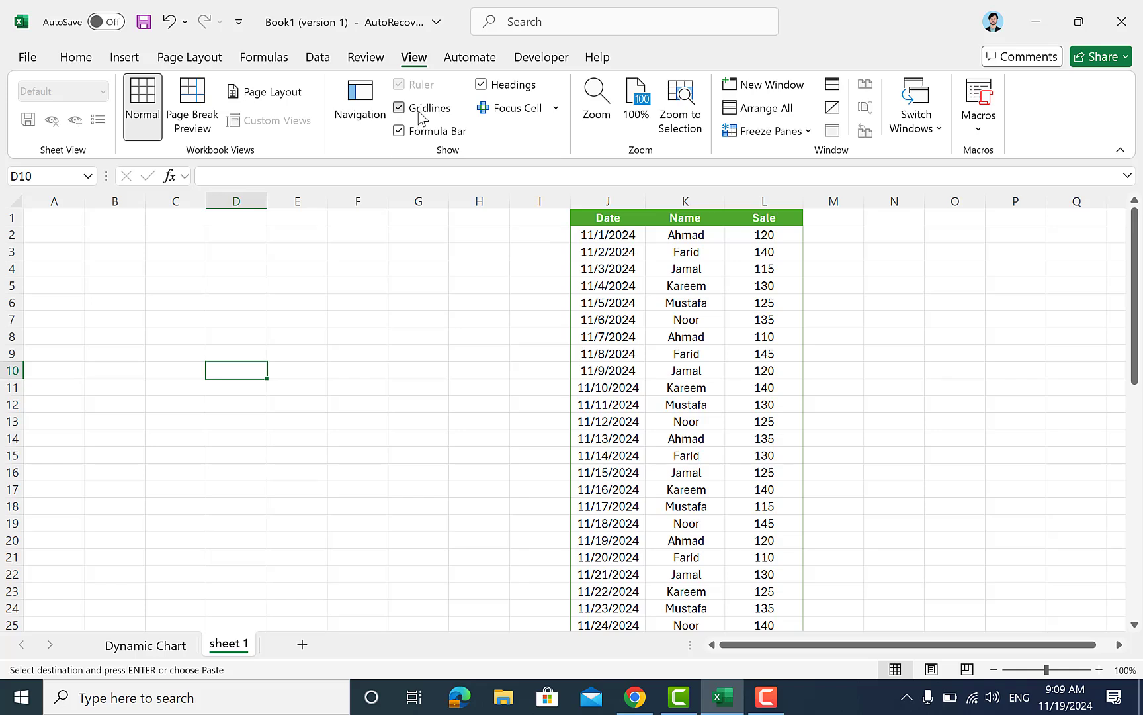
{"action": "left_click", "coordinate": [420, 114]}
{"action": "left_click", "coordinate": [332, 349]}
Step: Merge and center cells B3 to D3 on sheet 1
{"action": "left_click", "coordinate": [198, 302]}
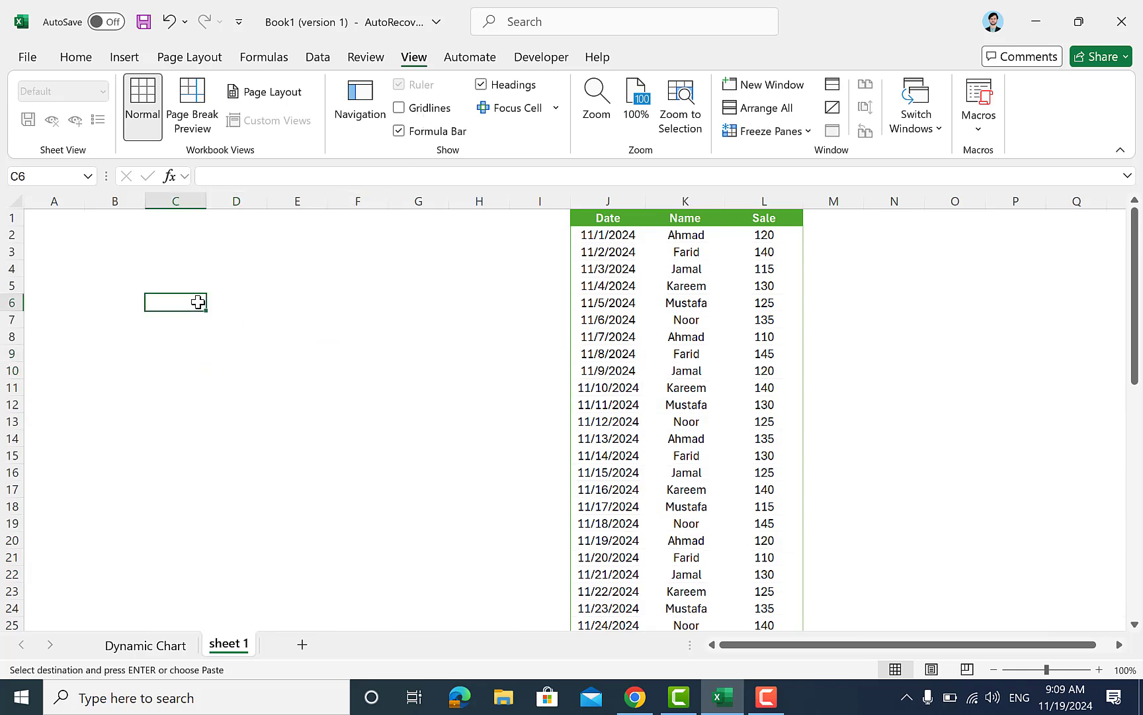
{"action": "key", "text": "Up"}
{"action": "key", "text": "Up"}
{"action": "key", "text": "Left"}
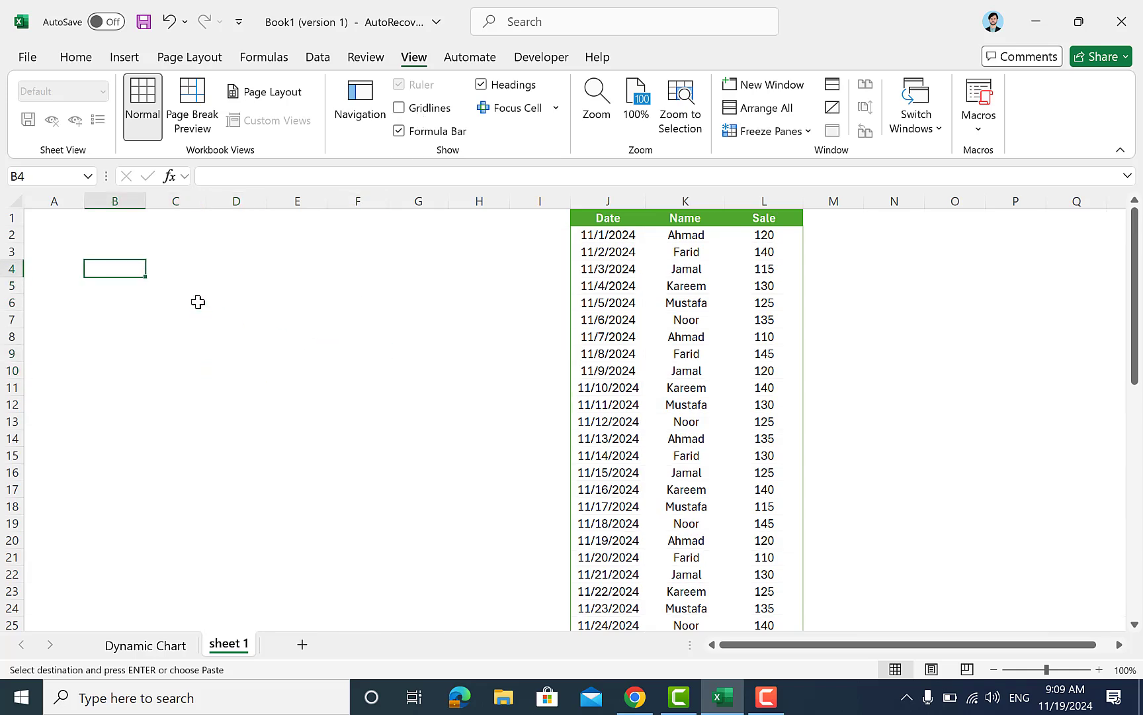
{"action": "key", "text": "Up"}
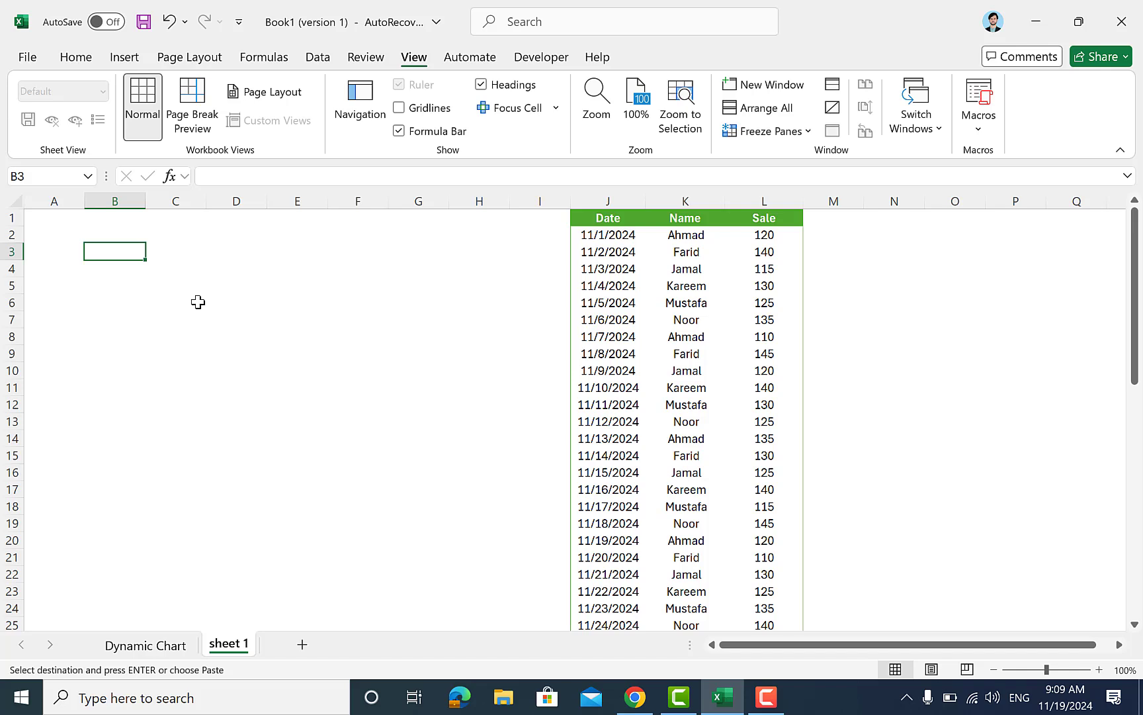
{"action": "key", "text": "shift+Right"}
{"action": "key", "text": "shift+Right"}
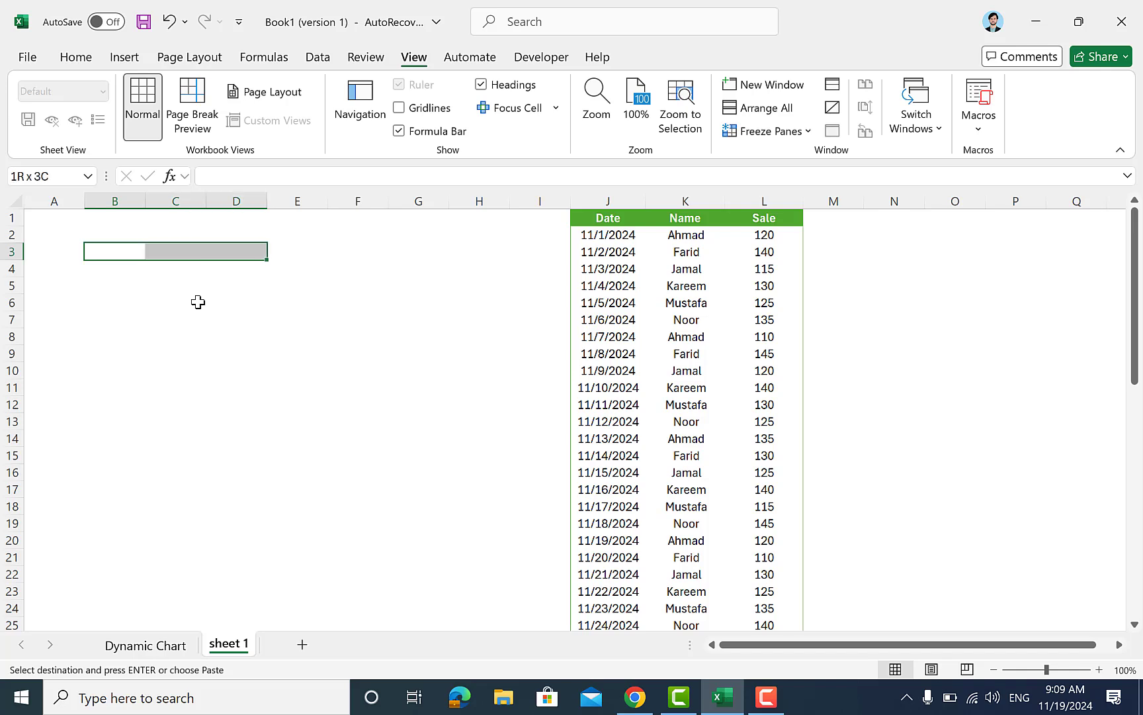
{"action": "left_click", "coordinate": [77, 59]}
{"action": "left_click", "coordinate": [482, 119]}
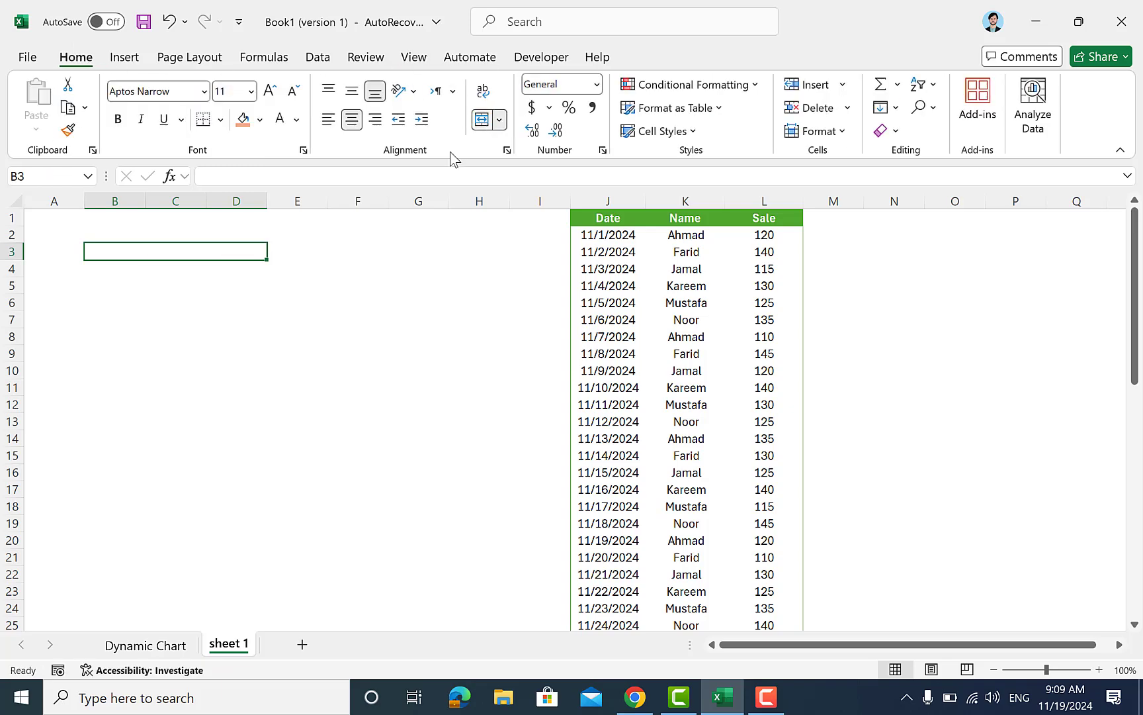
Step: Enter the label "Top Employees" in the merged cell B3
{"action": "type", "text": "Top"}
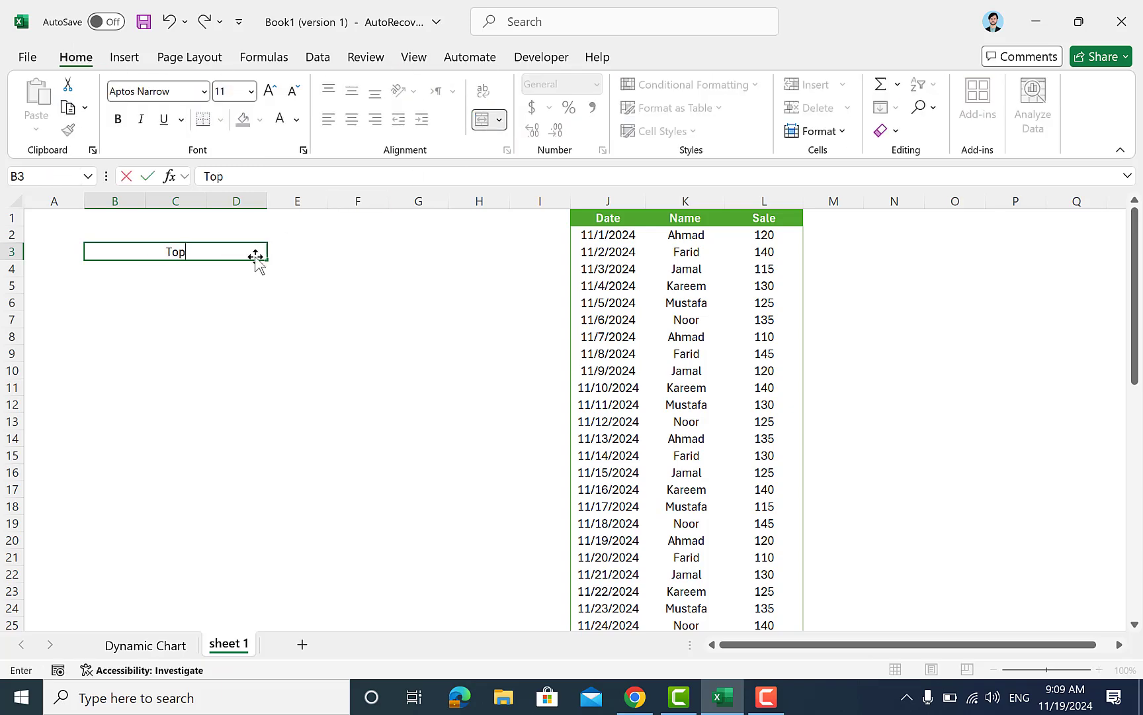
{"action": "type", "text": " Emplo"}
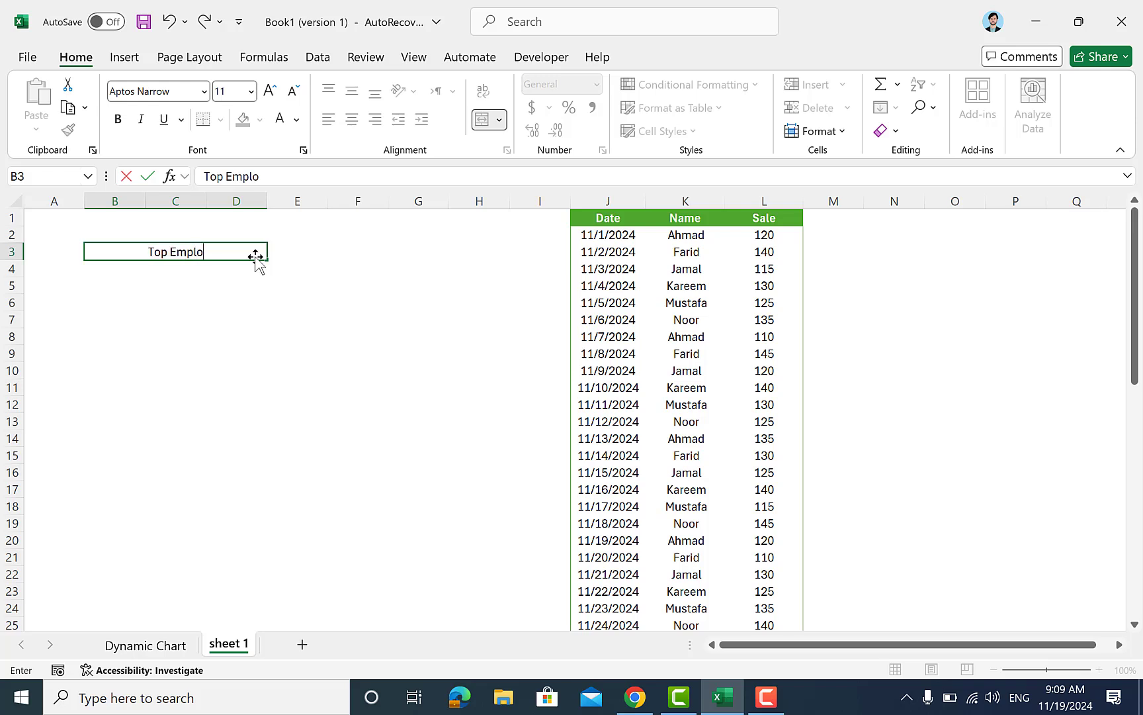
{"action": "type", "text": "yees"}
{"action": "key", "text": "Tab"}
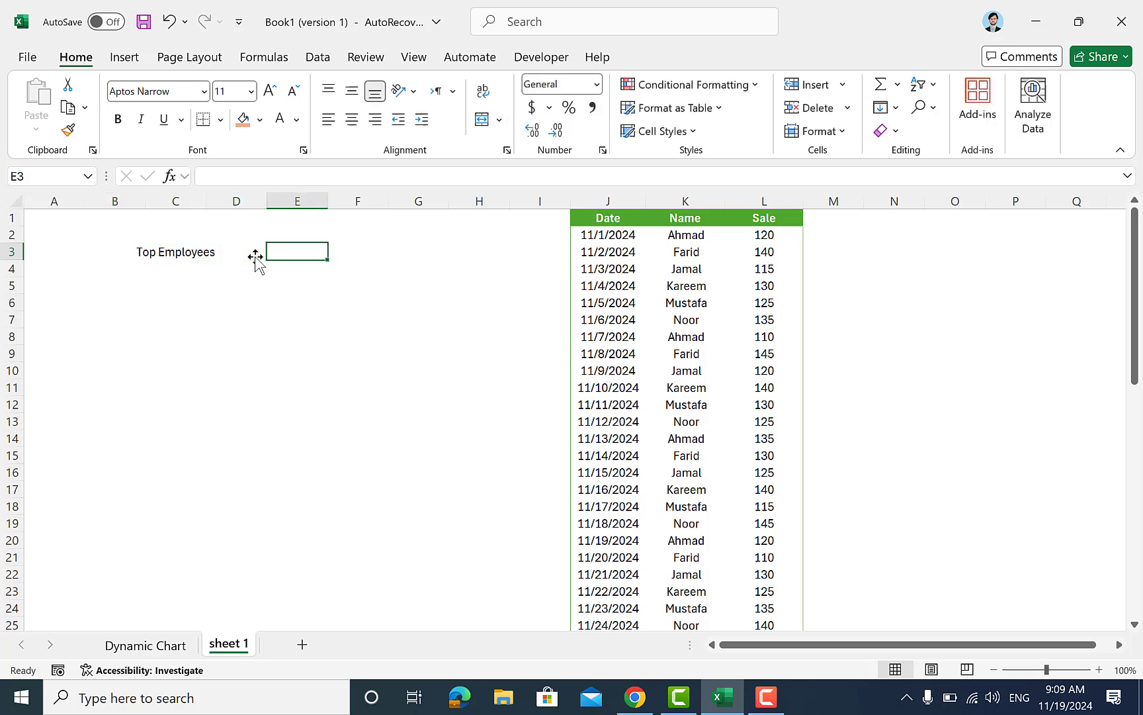
Step: Fill the merged "Top Employees" cell with dark orange
{"action": "left_click", "coordinate": [235, 254]}
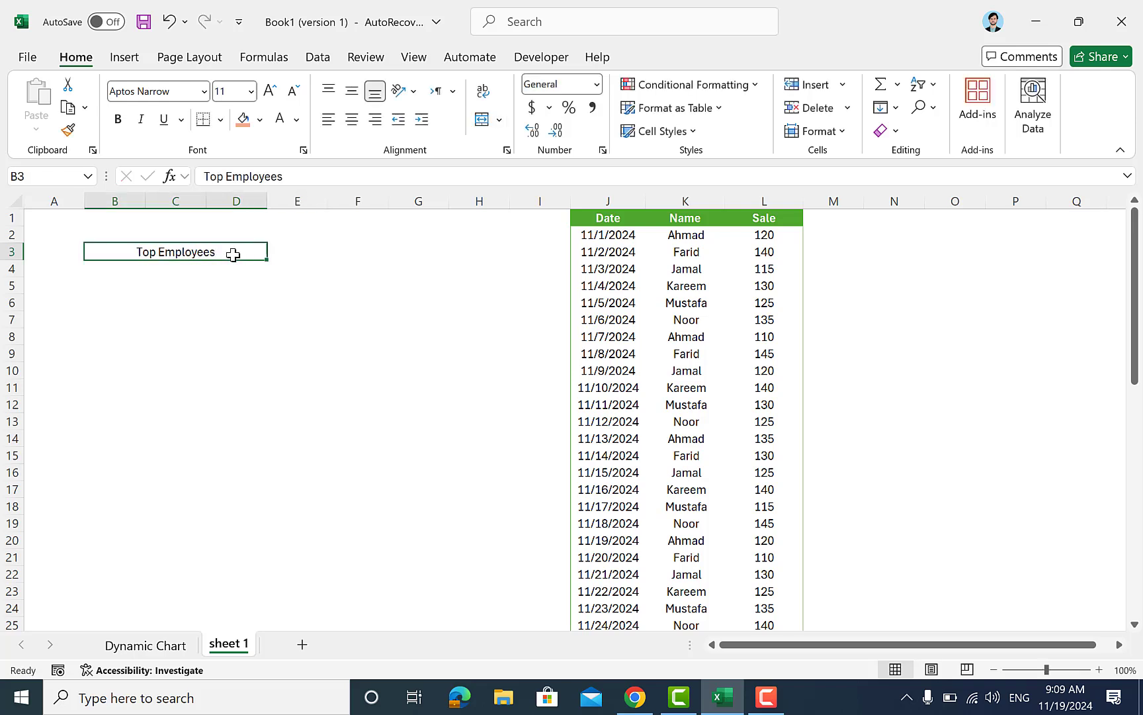
{"action": "left_click", "coordinate": [260, 119]}
{"action": "left_click", "coordinate": [317, 263]}
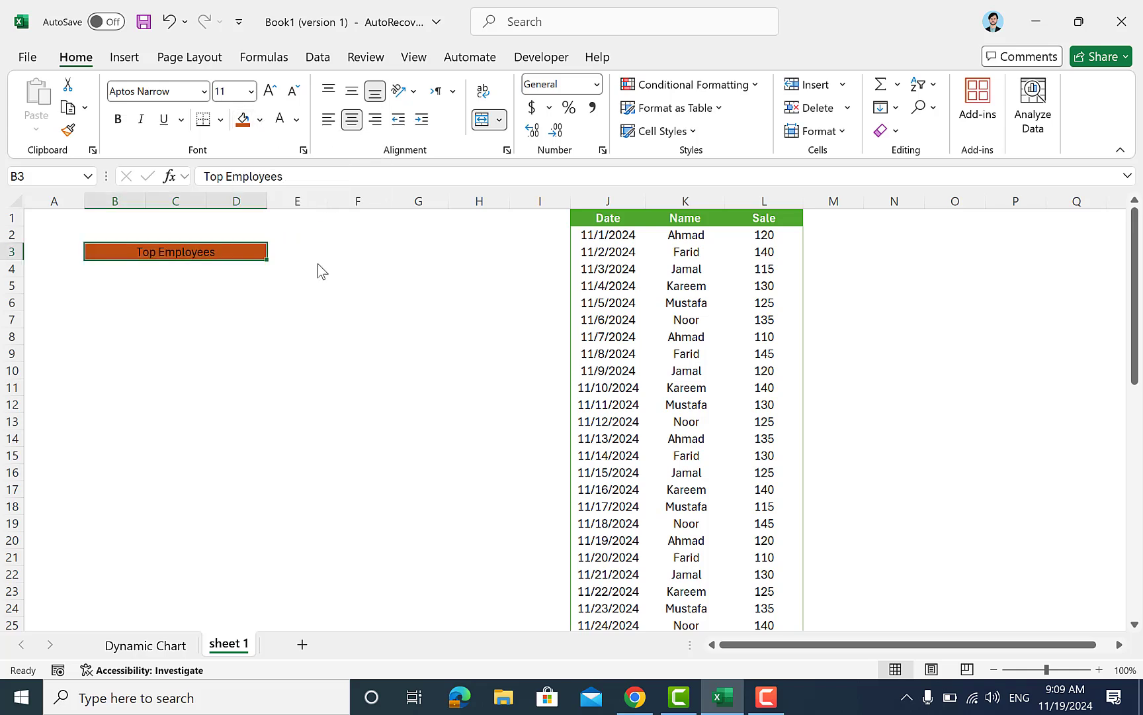
Step: Format the "Top Employees" header text in B3 as white, bold, 12 pt
{"action": "left_click", "coordinate": [283, 125]}
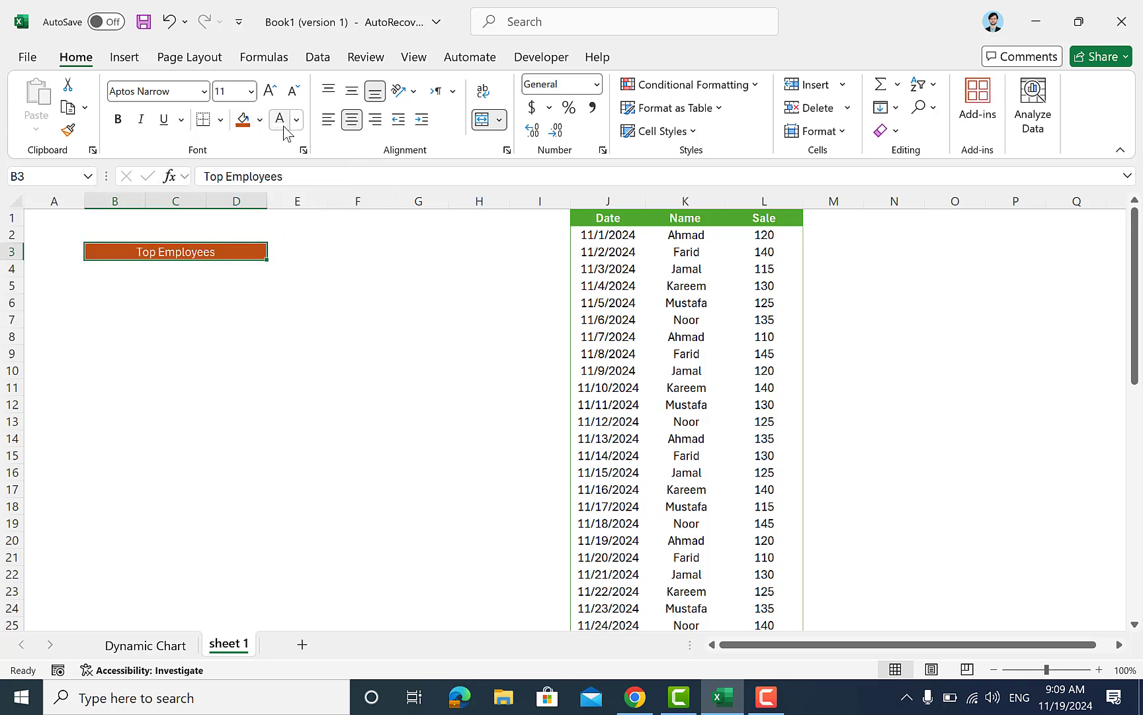
{"action": "left_click", "coordinate": [118, 119]}
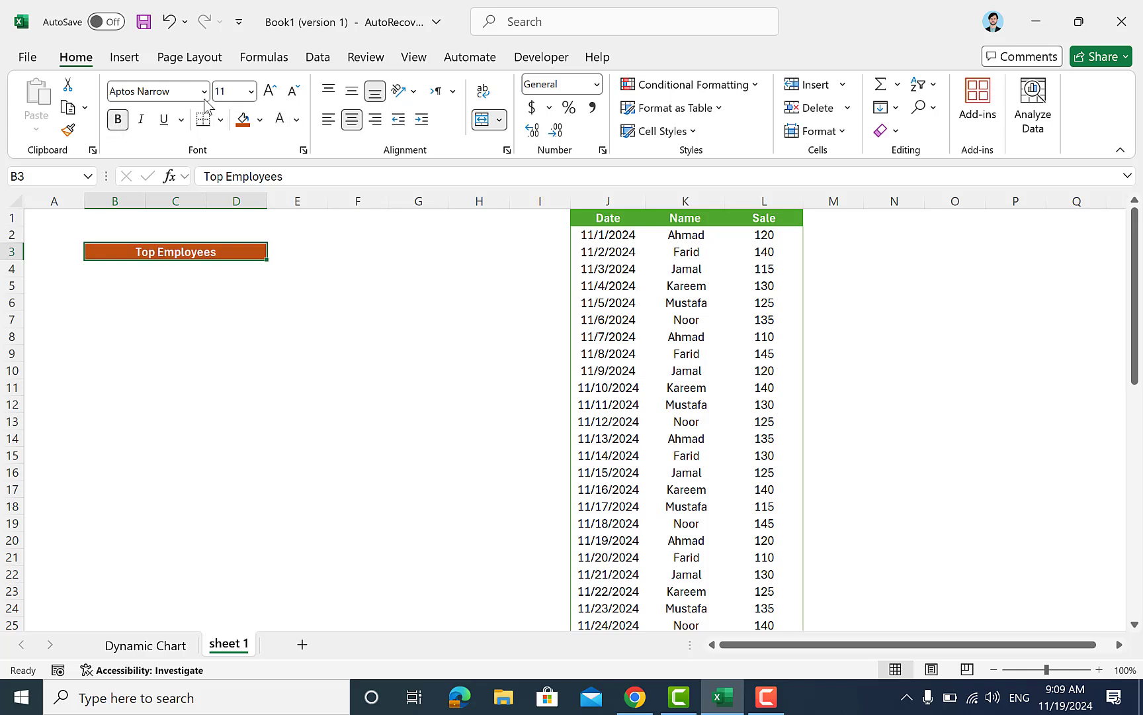
{"action": "left_click", "coordinate": [268, 92]}
{"action": "left_click", "coordinate": [271, 92]}
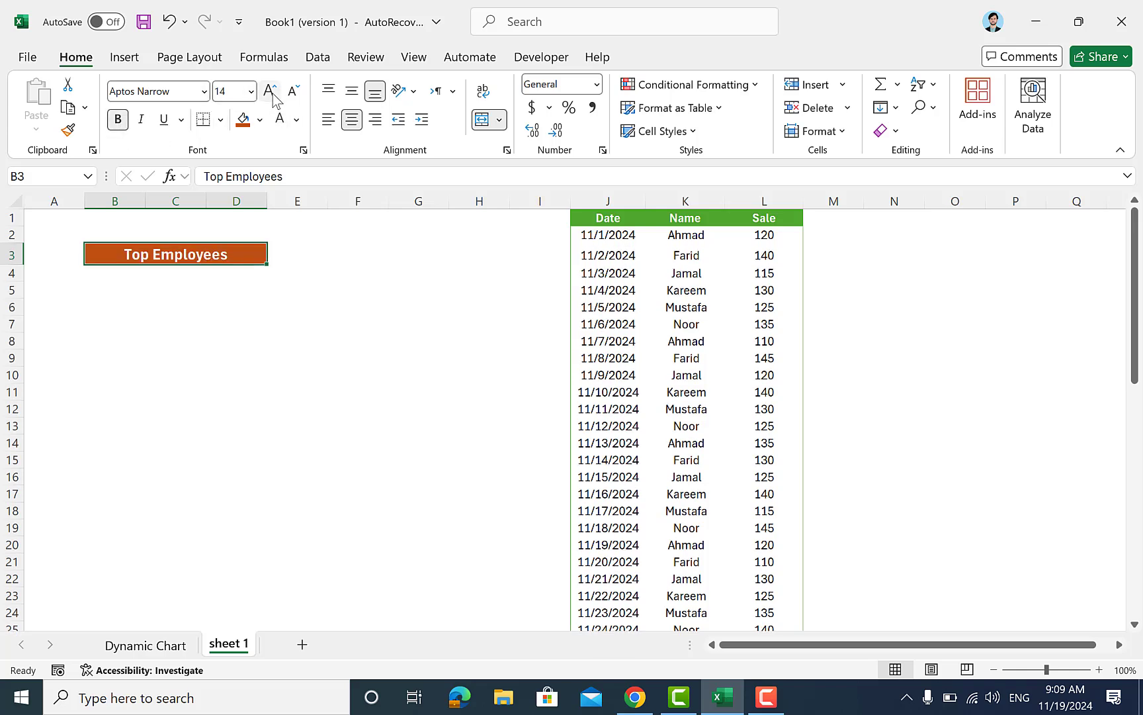
{"action": "left_click", "coordinate": [291, 93]}
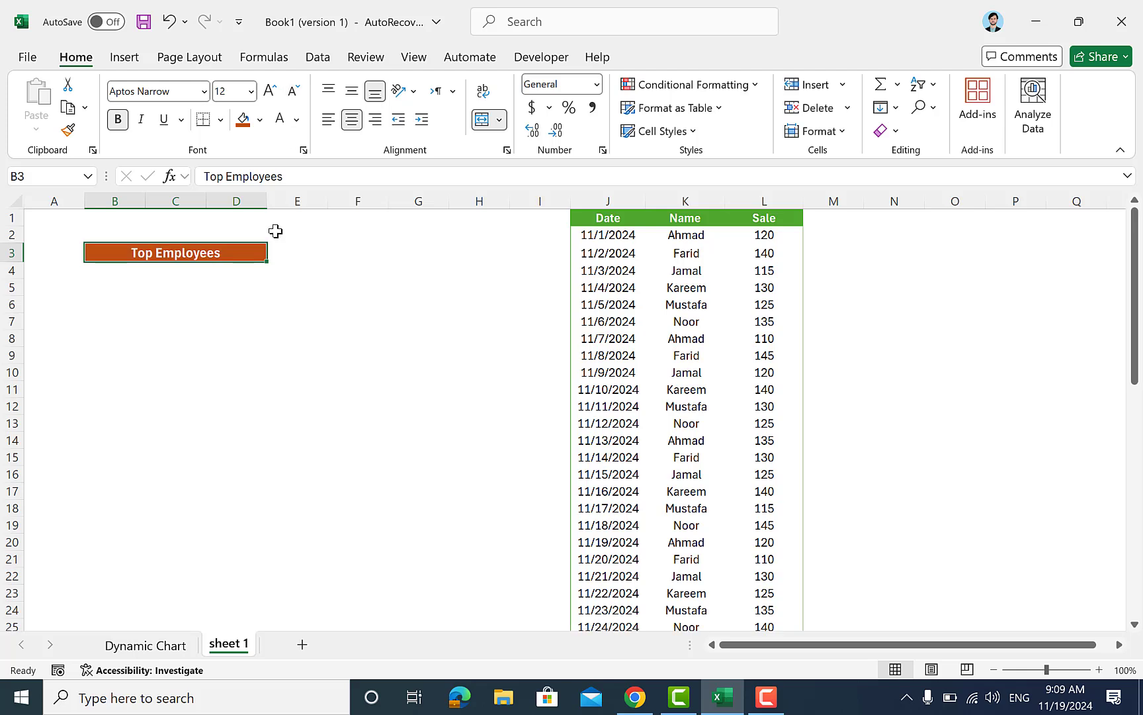
Step: Fill cell E3, next to the "Top Employees" header, with light orange
{"action": "left_click", "coordinate": [279, 252]}
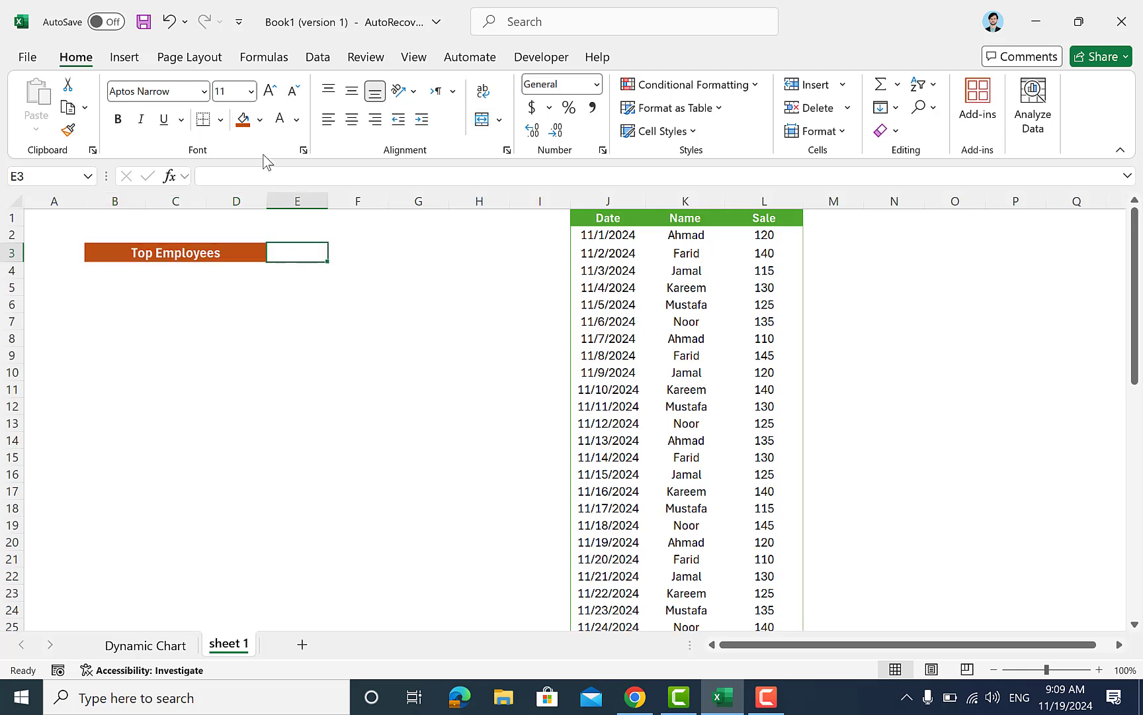
{"action": "left_click", "coordinate": [259, 119]}
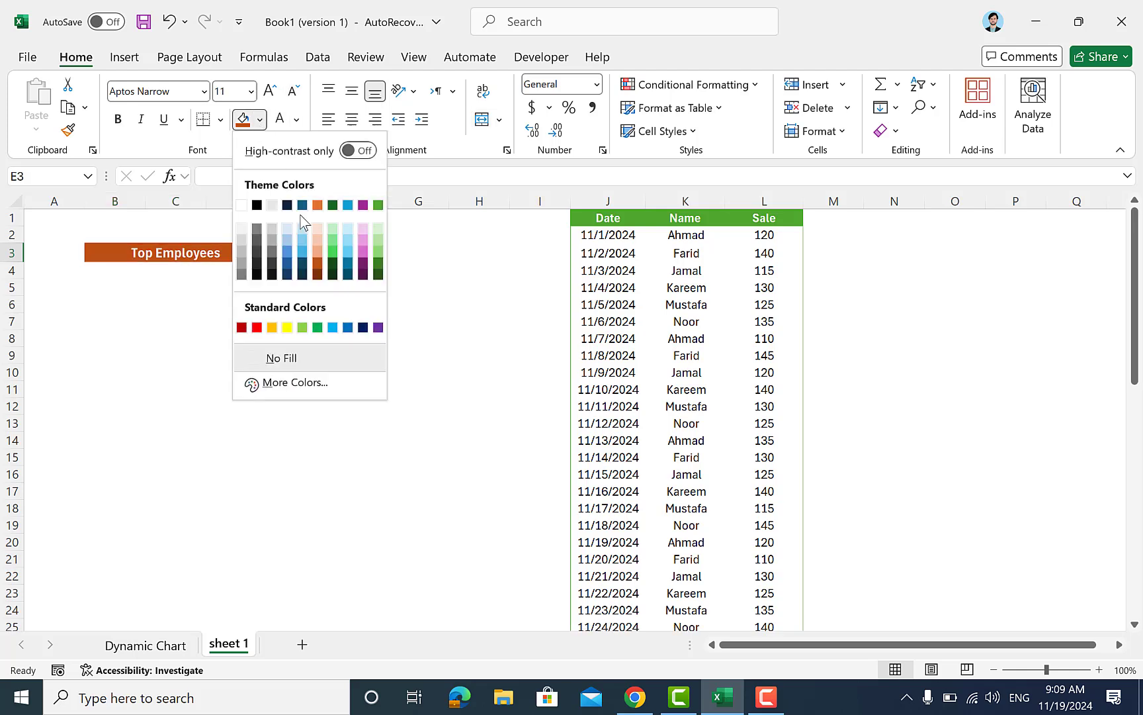
{"action": "left_click", "coordinate": [318, 253]}
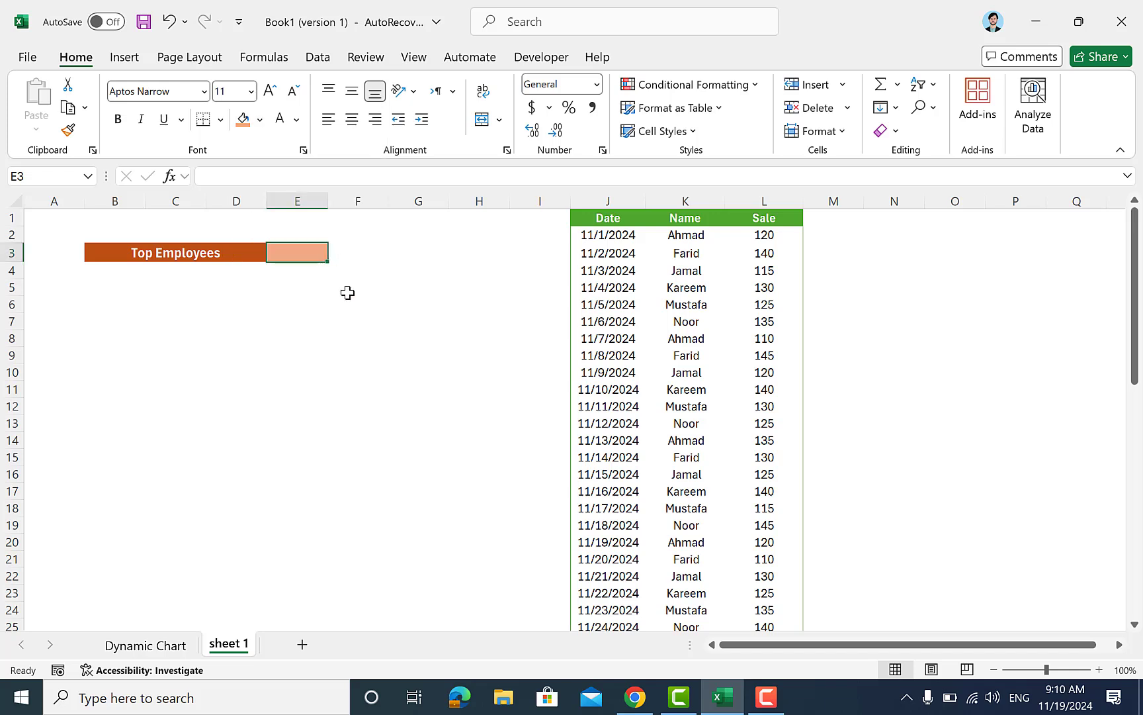
{"action": "left_click", "coordinate": [346, 291]}
{"action": "left_click", "coordinate": [314, 285]}
Step: Insert a form-control spin button sized to fit within cell F3
{"action": "left_click", "coordinate": [335, 257]}
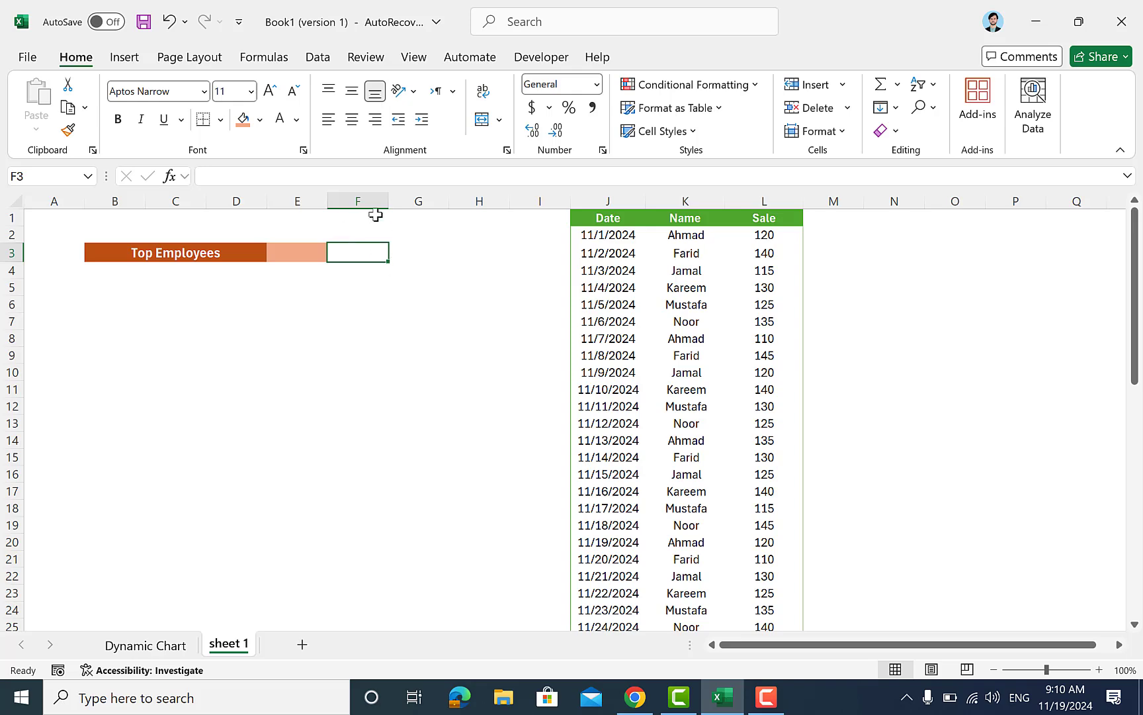
{"action": "left_click", "coordinate": [527, 62]}
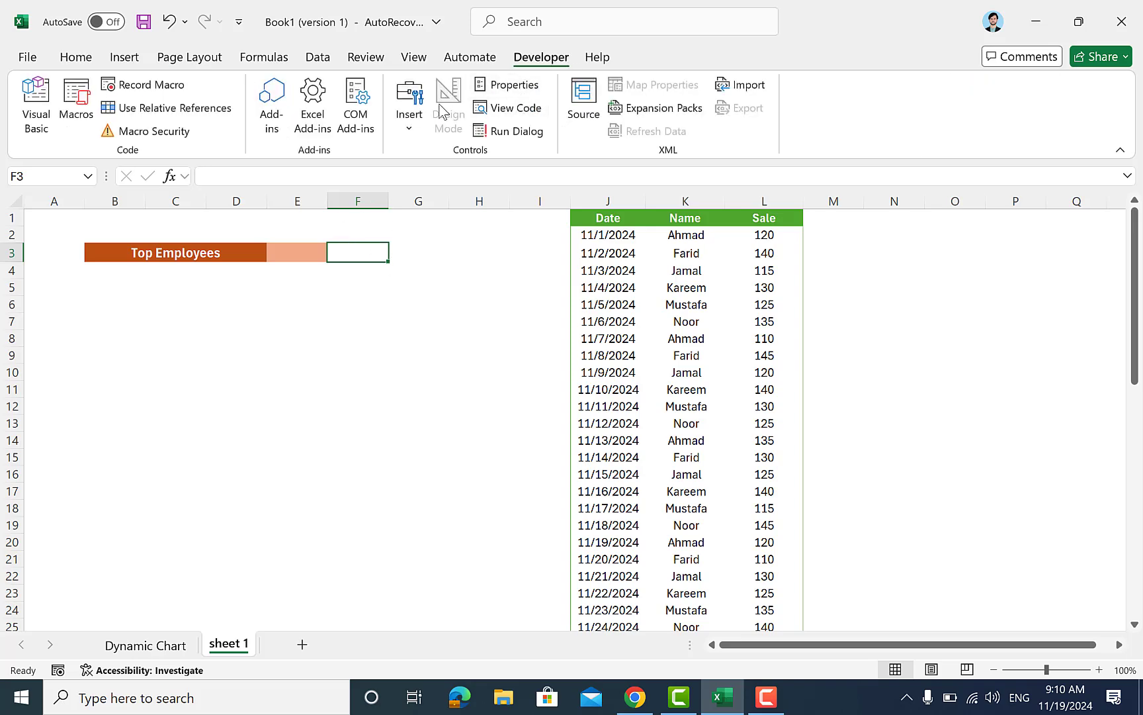
{"action": "left_click", "coordinate": [405, 132]}
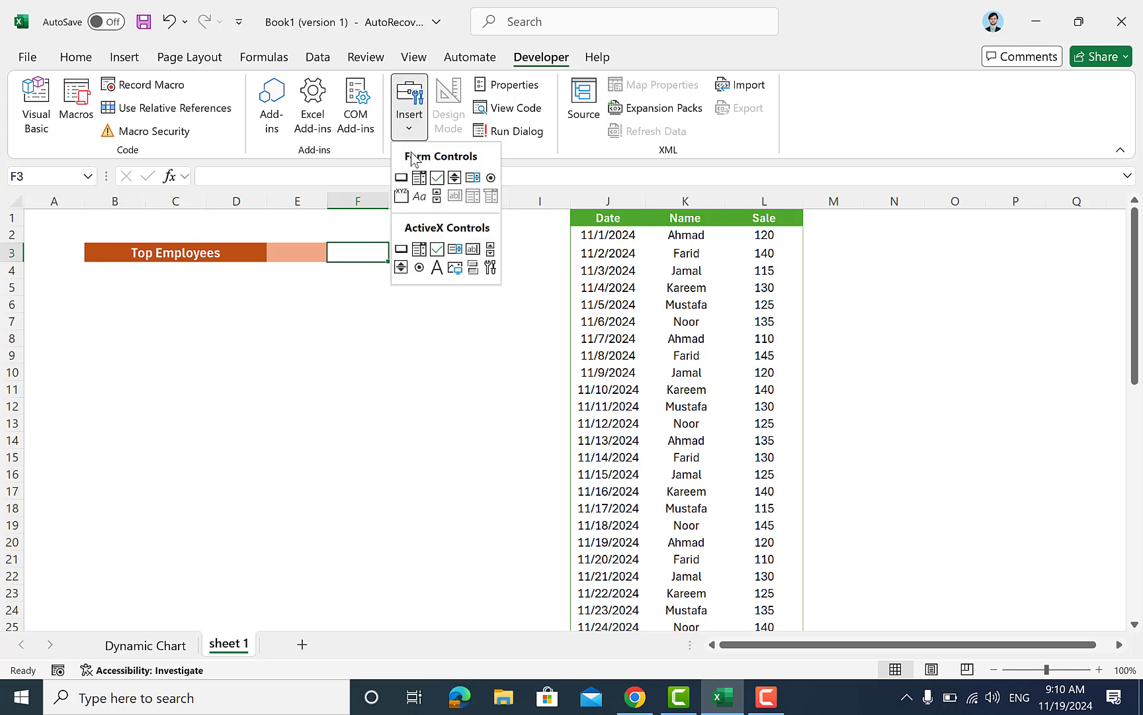
{"action": "left_click", "coordinate": [455, 177]}
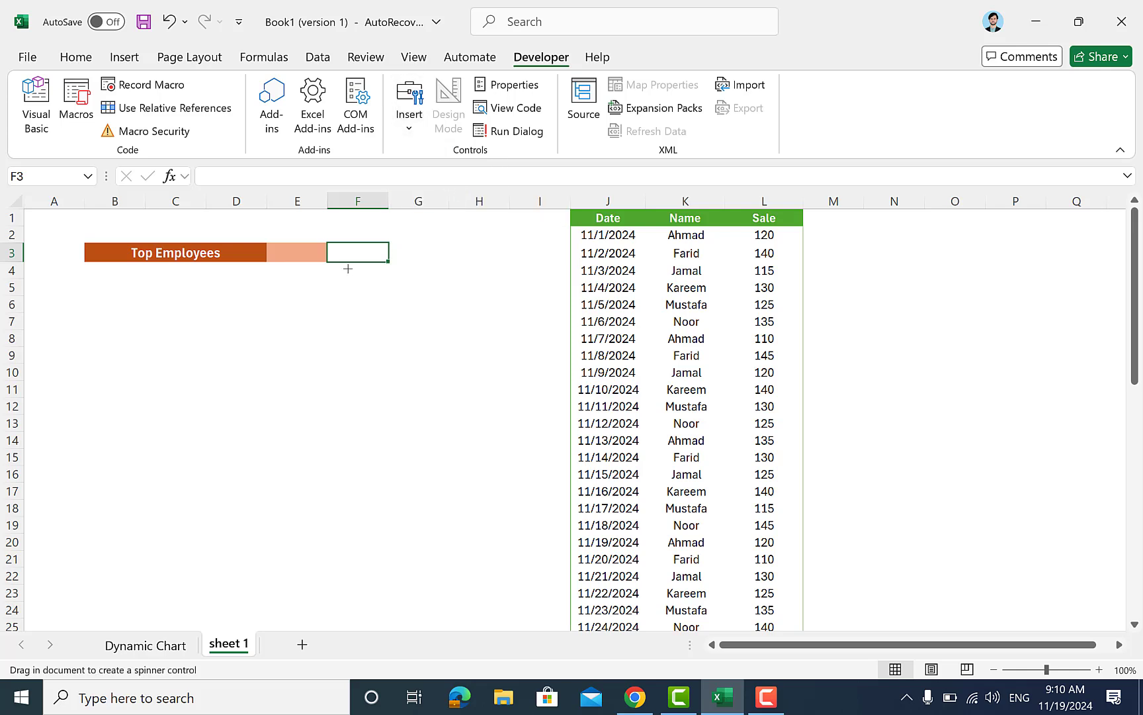
{"action": "left_click_drag", "start_coordinate": [333, 246], "coordinate": [382, 264]}
Step: Nudge the spin button slightly up and left so it lines up beside cell E3, and deselect it
{"action": "key", "text": "Up"}
{"action": "key", "text": "Up"}
{"action": "key", "text": "Up"}
{"action": "key", "text": "Up"}
{"action": "key", "text": "Up"}
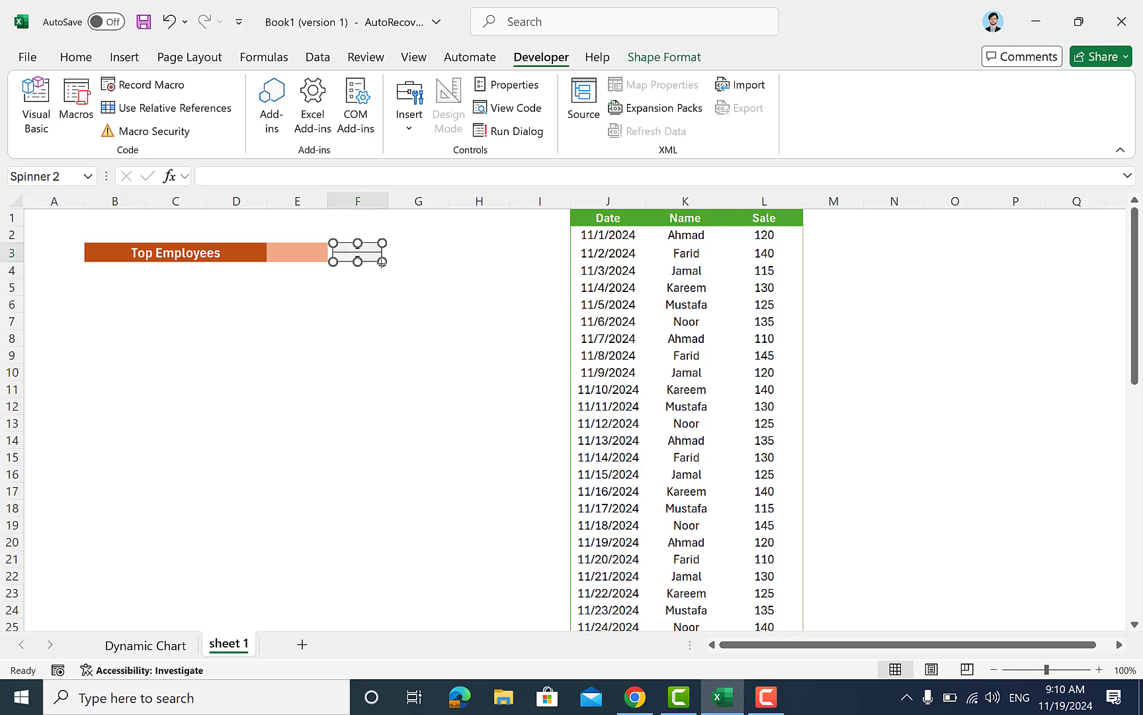
{"action": "key", "text": "Left"}
{"action": "key", "text": "Left"}
{"action": "key", "text": "Left"}
{"action": "key", "text": "Left"}
{"action": "key", "text": "Left"}
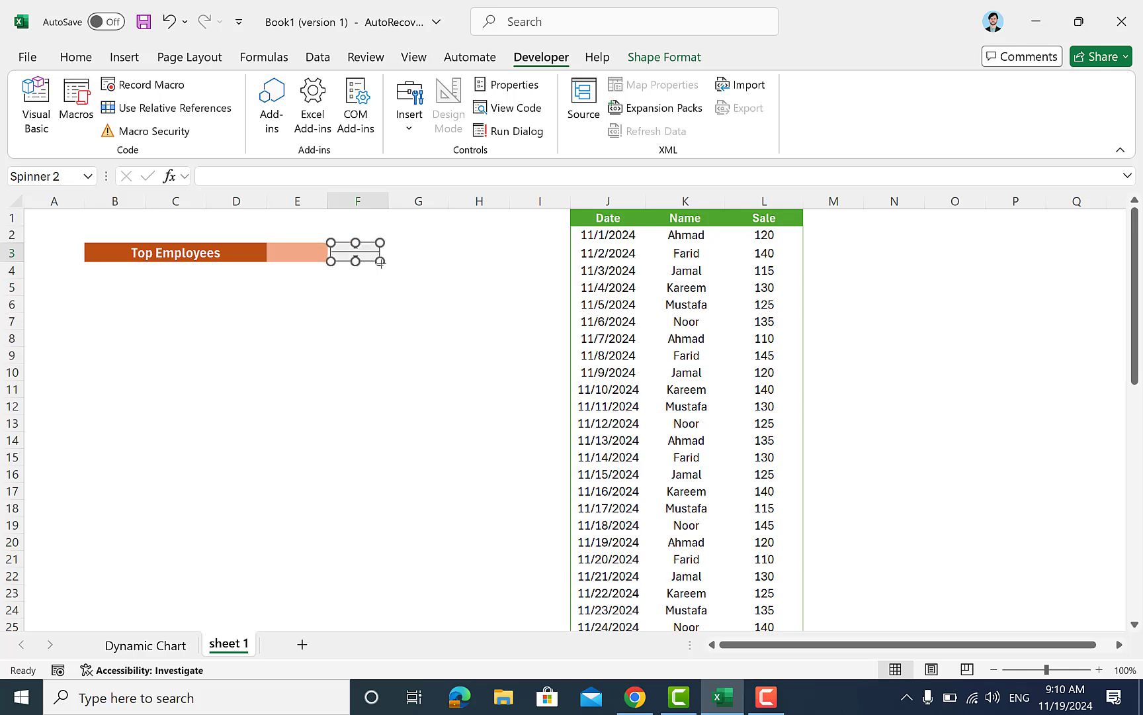
{"action": "left_click", "coordinate": [440, 305]}
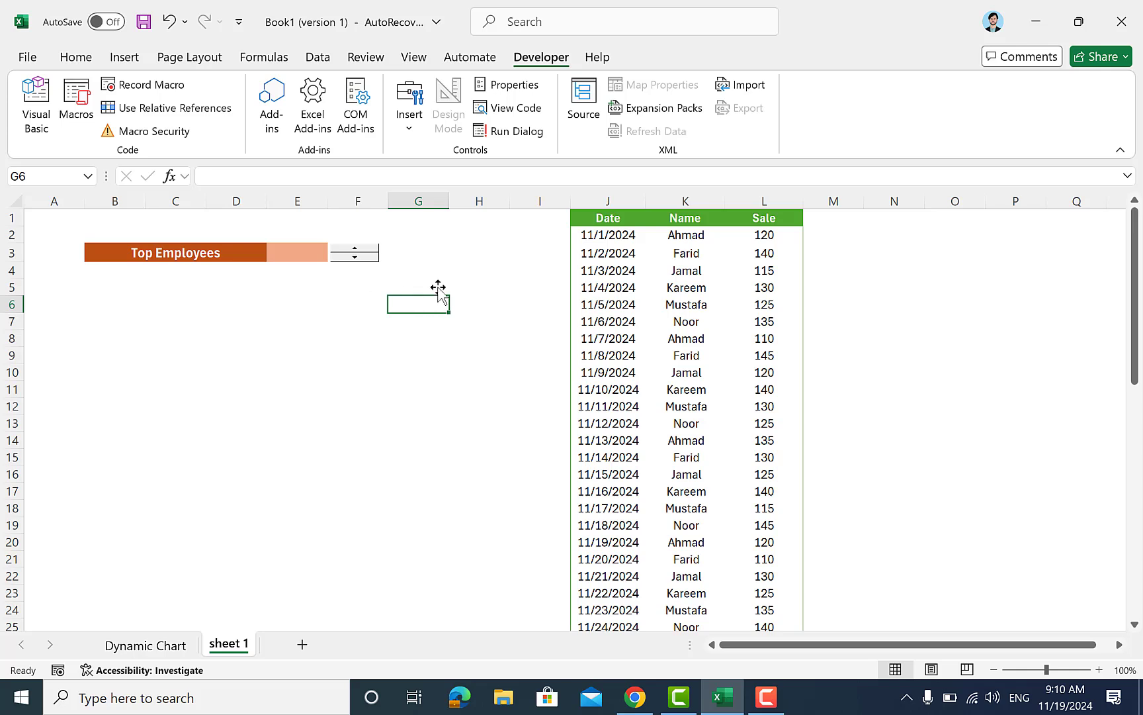
{"action": "left_click", "coordinate": [450, 267]}
Step: Examine the Date and Name columns of the sales table from its last row back to its first
{"action": "left_click", "coordinate": [688, 358]}
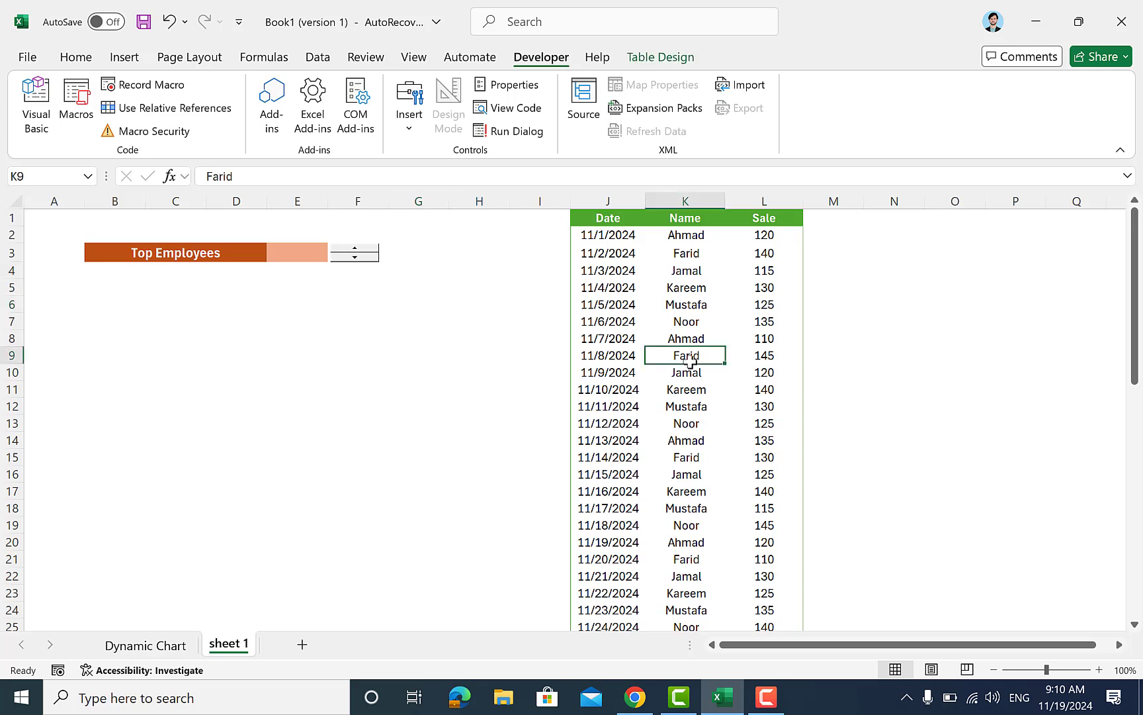
{"action": "key", "text": "ctrl+Down"}
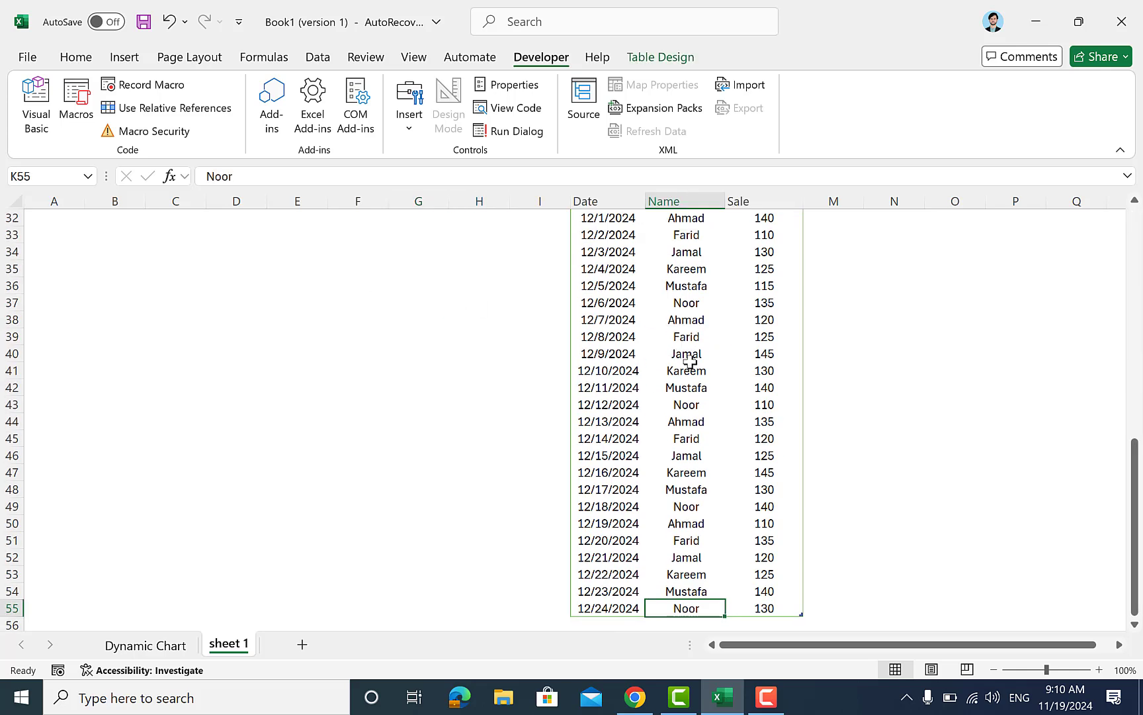
{"action": "key", "text": "Left"}
{"action": "key", "text": "Left"}
{"action": "key", "text": "Right"}
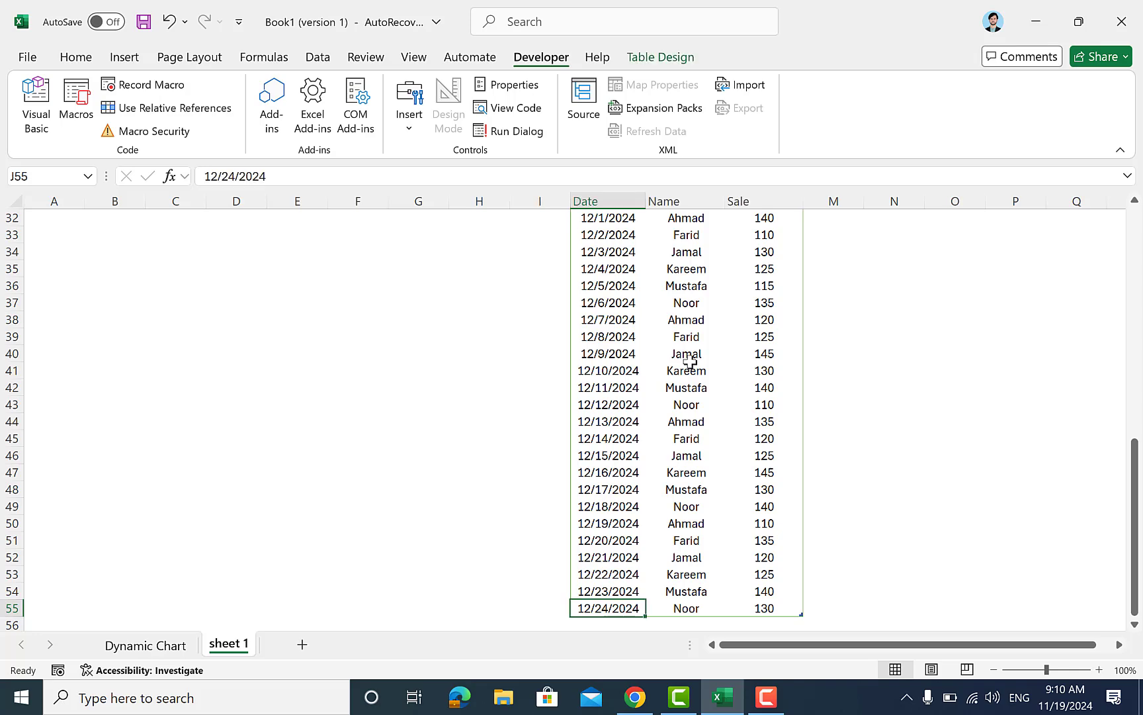
{"action": "key", "text": "ctrl+Up"}
{"action": "key", "text": "Down"}
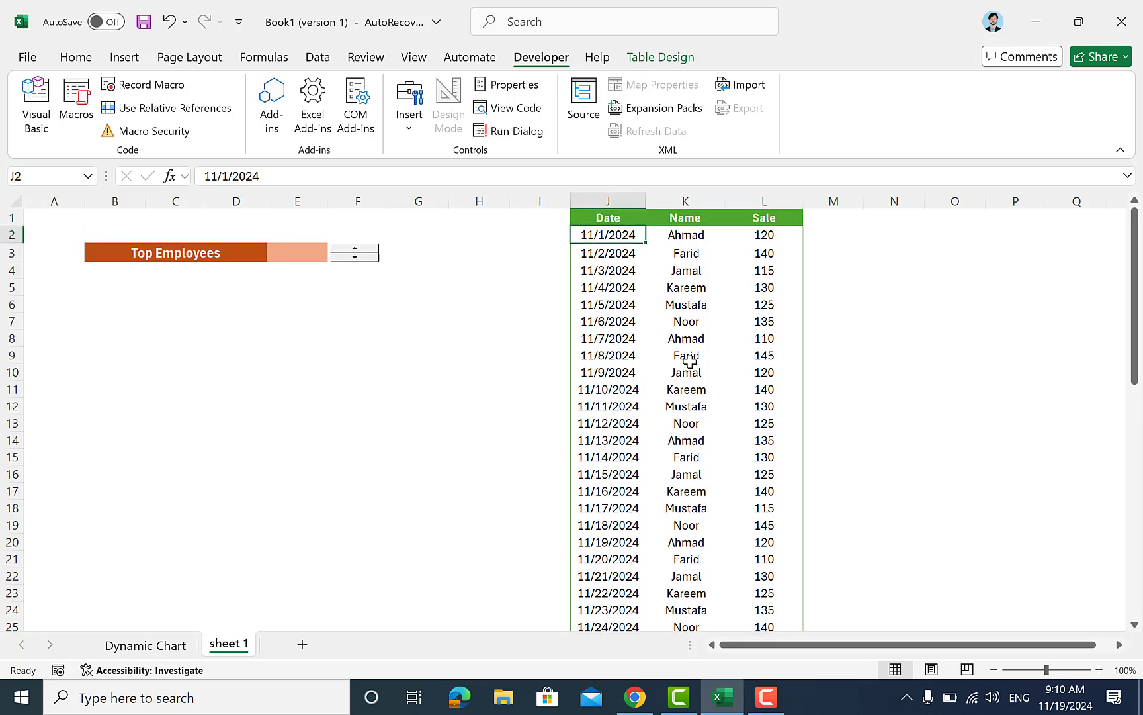
{"action": "key", "text": "Right"}
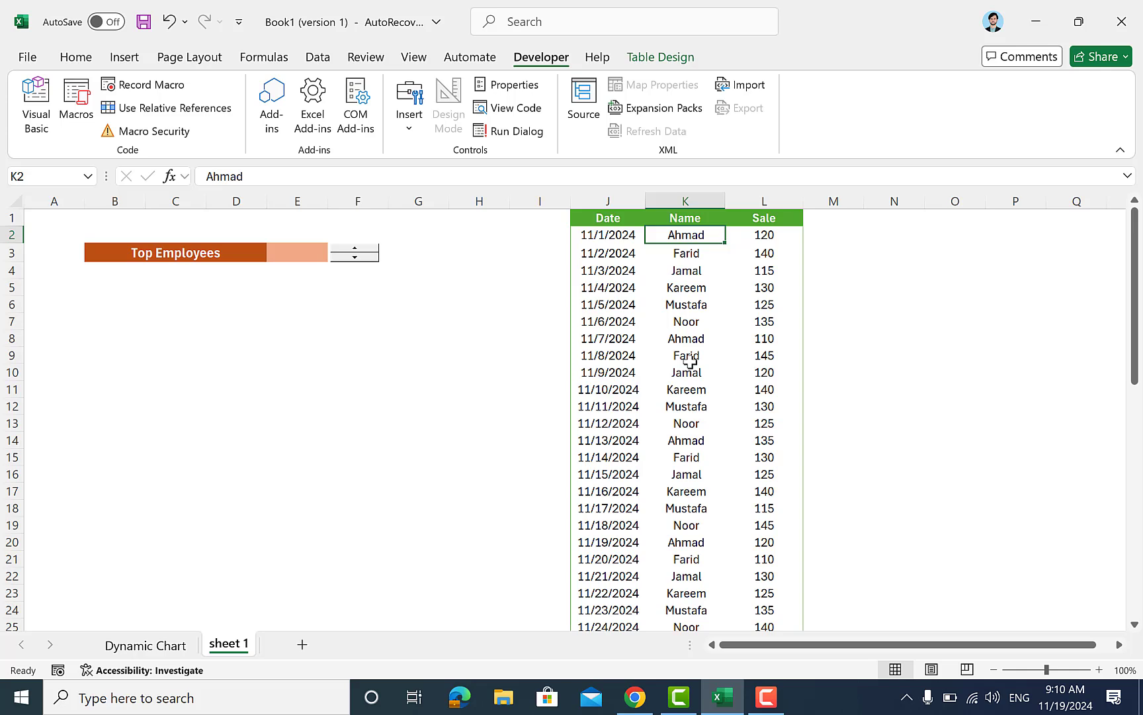
Step: Count the distinct employee names in cell N6 with the formula =COUNTA(UNIQUE(data8[Name]))
{"action": "key", "text": "Right"}
{"action": "key", "text": "Right"}
{"action": "key", "text": "Right"}
{"action": "key", "text": "Down"}
{"action": "key", "text": "Down"}
{"action": "key", "text": "Down"}
{"action": "key", "text": "Down"}
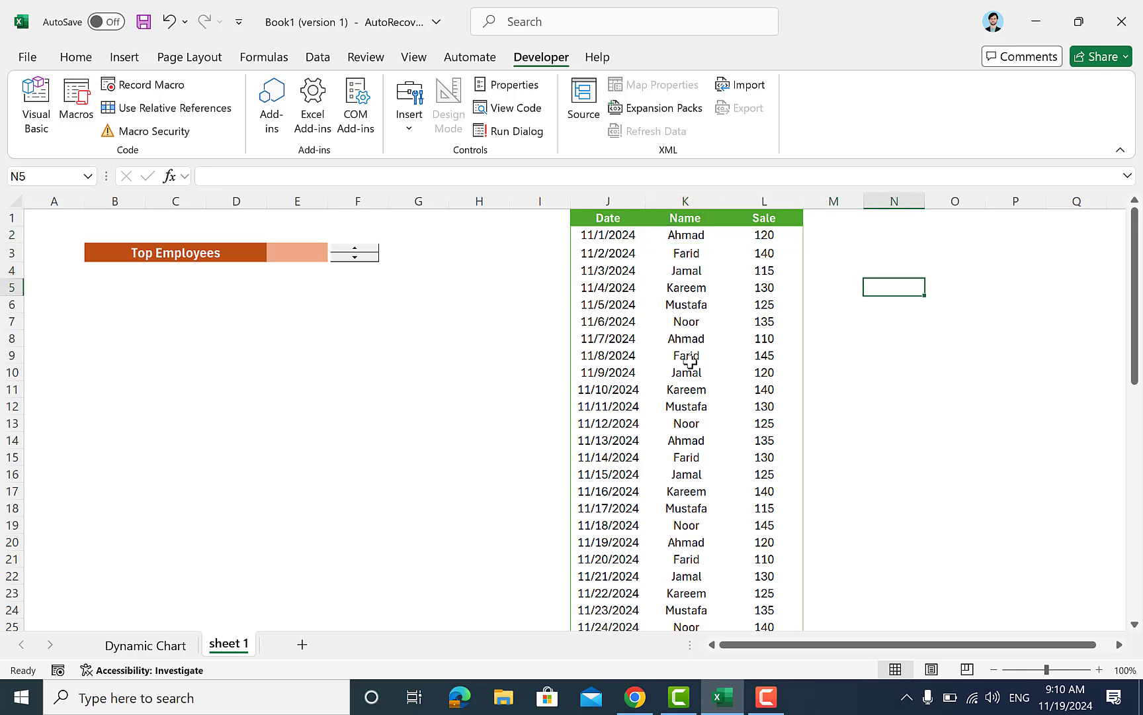
{"action": "type", "text": "="}
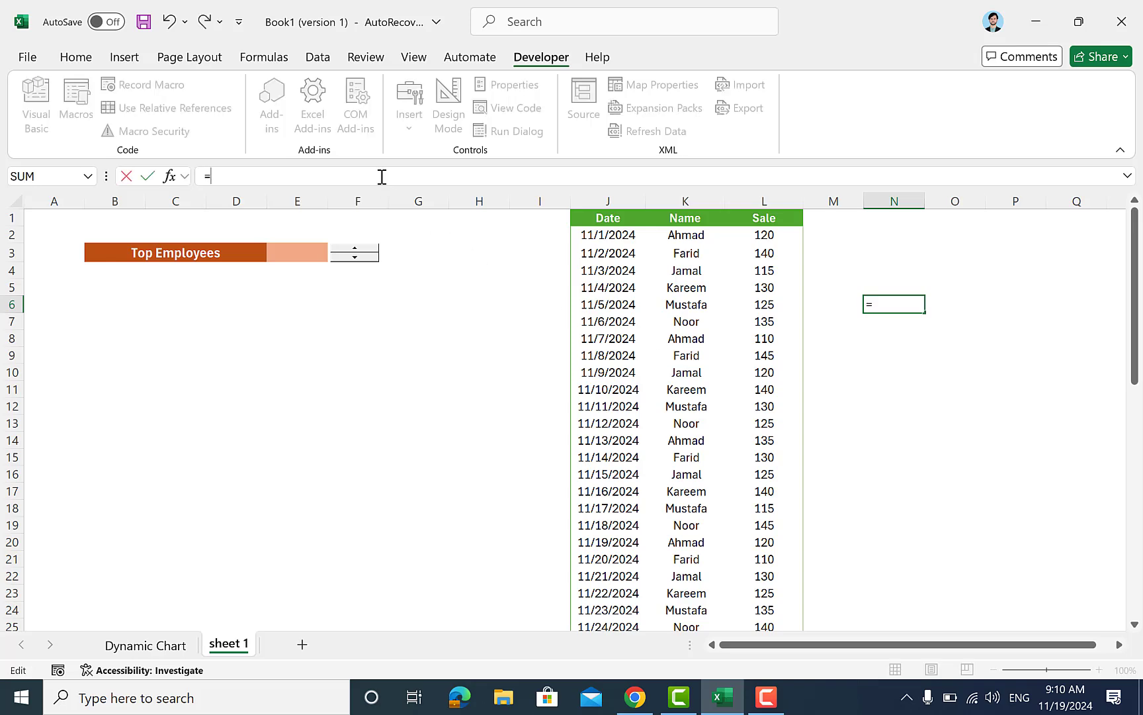
{"action": "type", "text": "counta"}
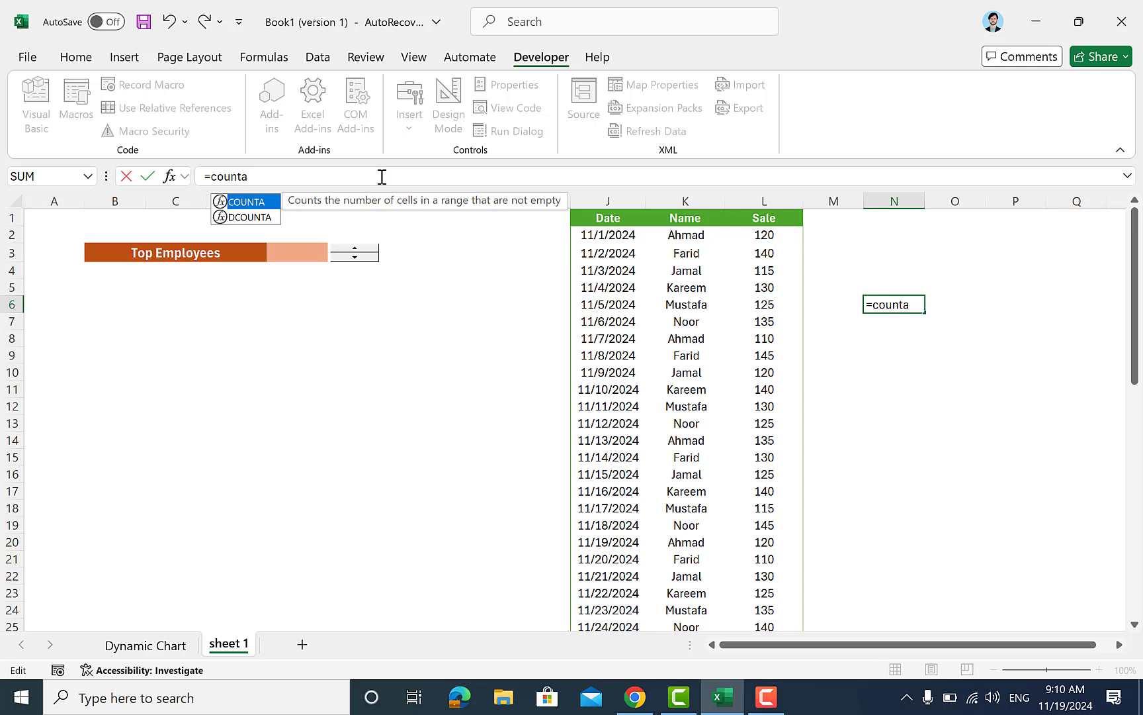
{"action": "key", "text": "Tab"}
{"action": "type", "text": "uniq"}
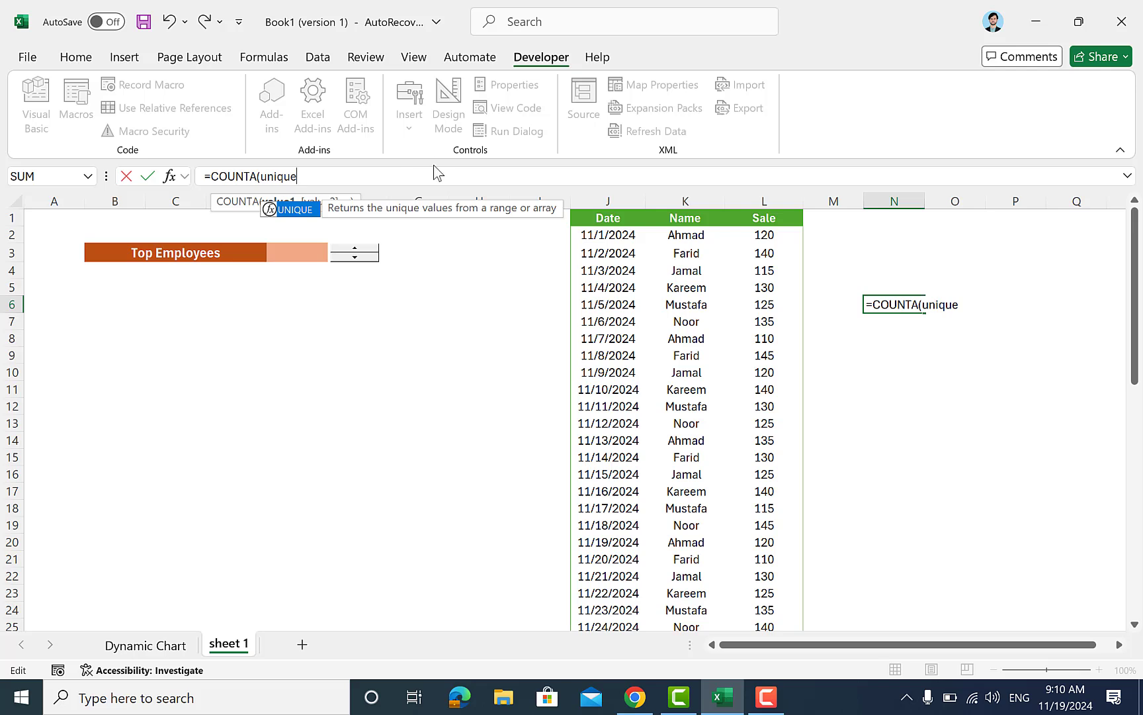
{"action": "type", "text": "ue"}
{"action": "key", "text": "Tab"}
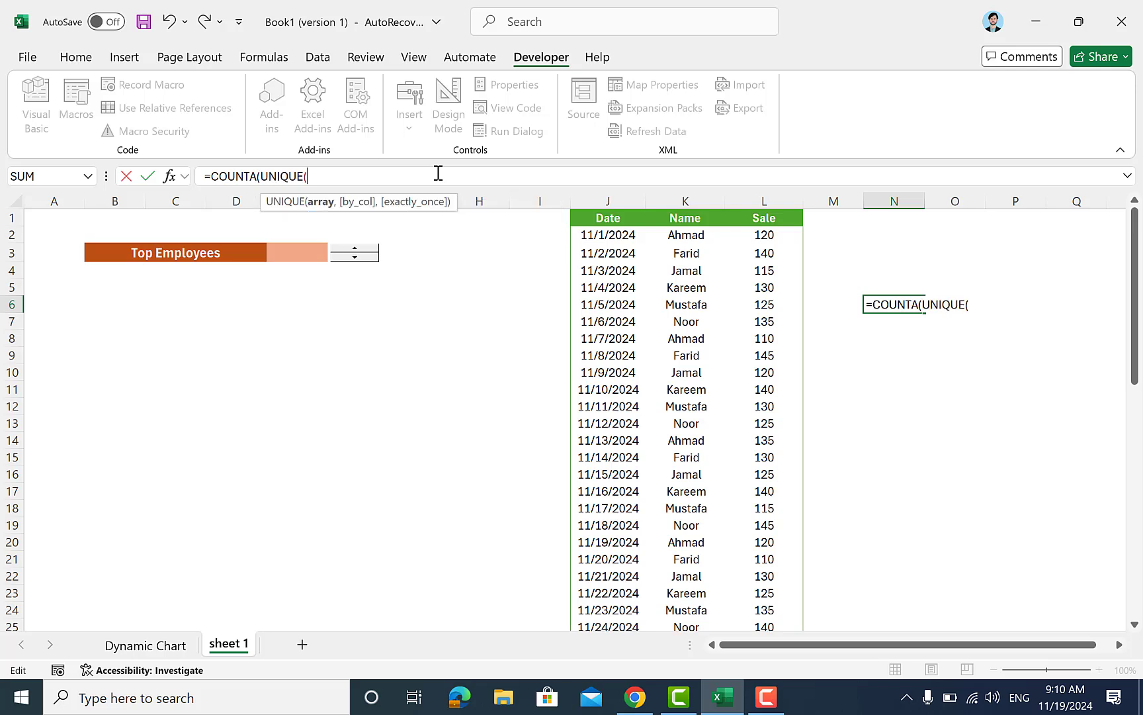
{"action": "left_click", "coordinate": [685, 248]}
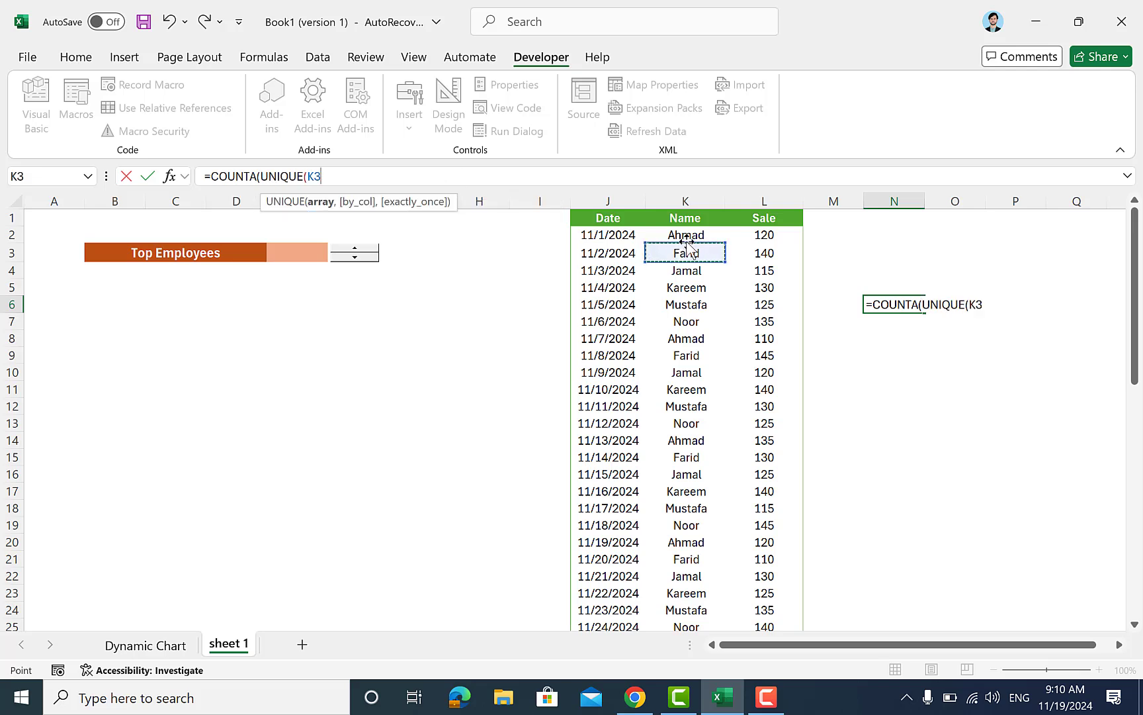
{"action": "left_click", "coordinate": [688, 237]}
{"action": "key", "text": "shift+Down"}
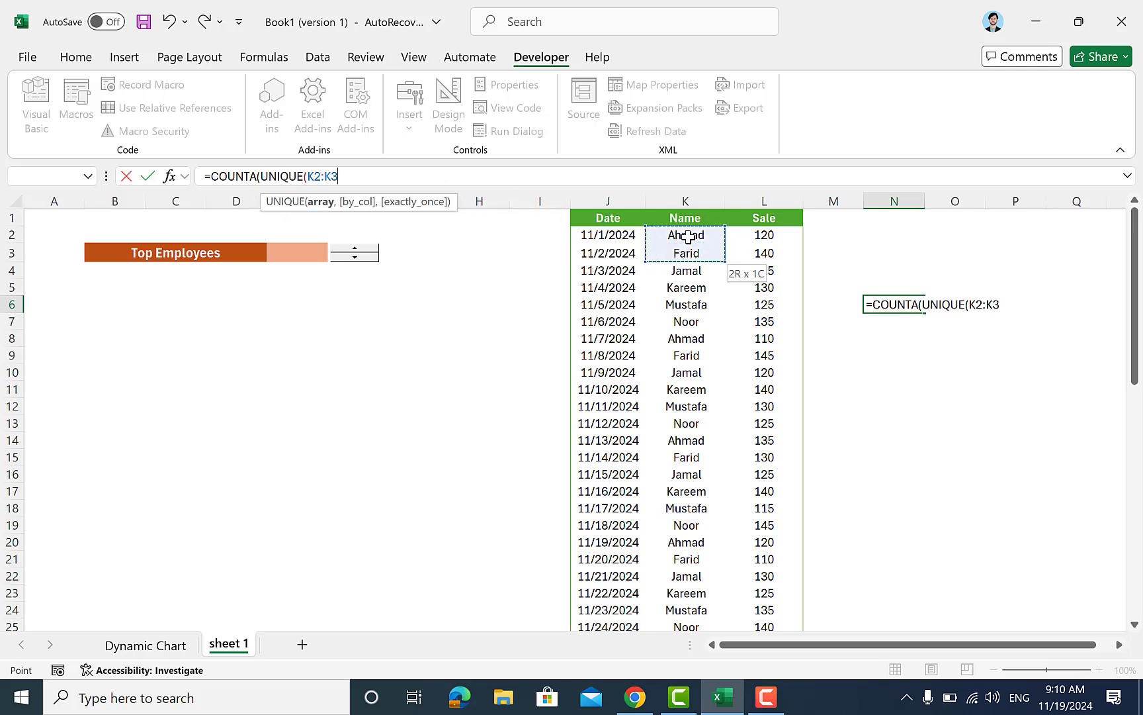
{"action": "key", "text": "ctrl+Down"}
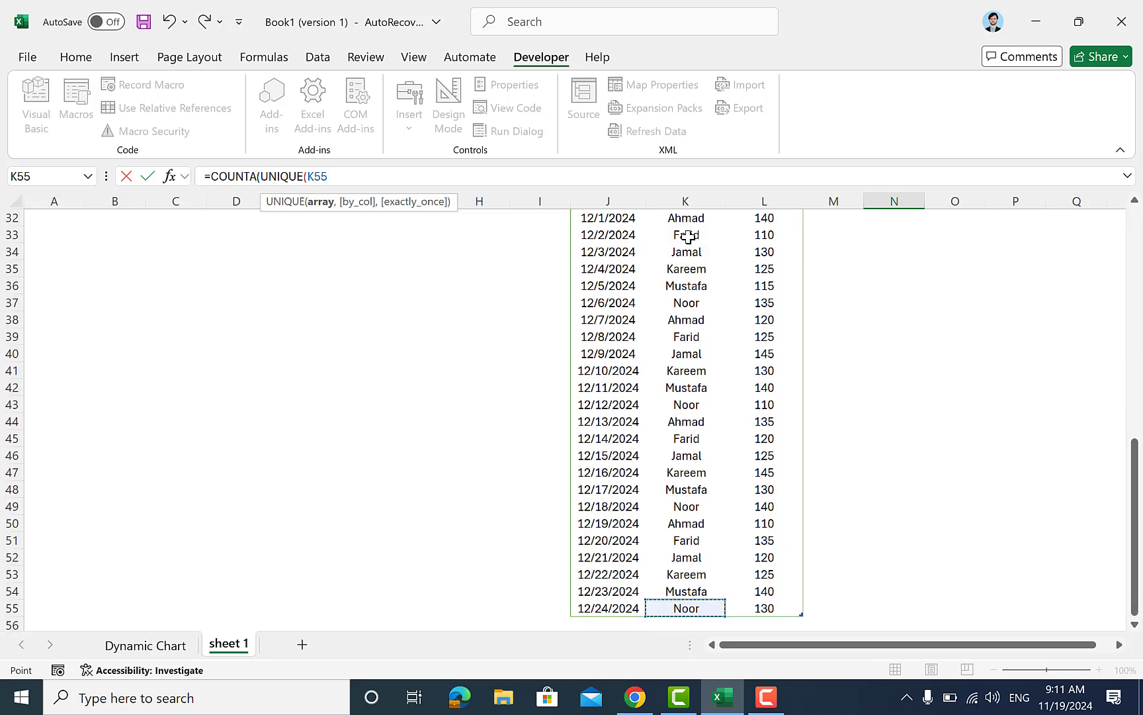
{"action": "key", "text": "ctrl+shift+Up"}
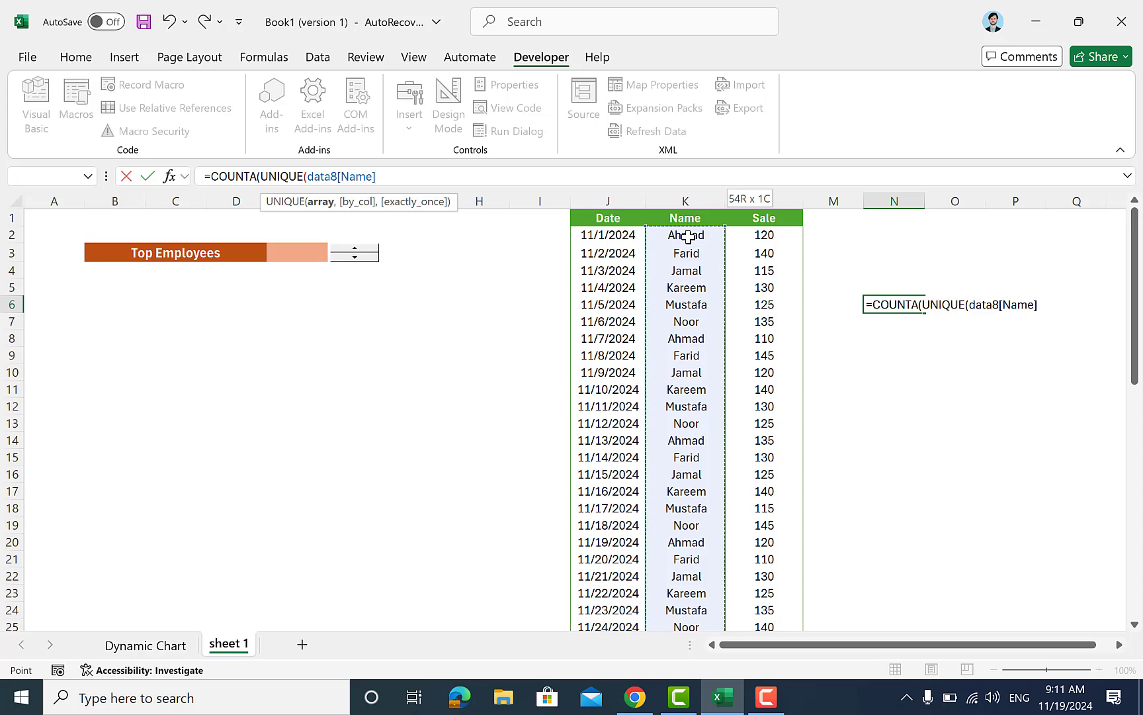
{"action": "type", "text": "))"}
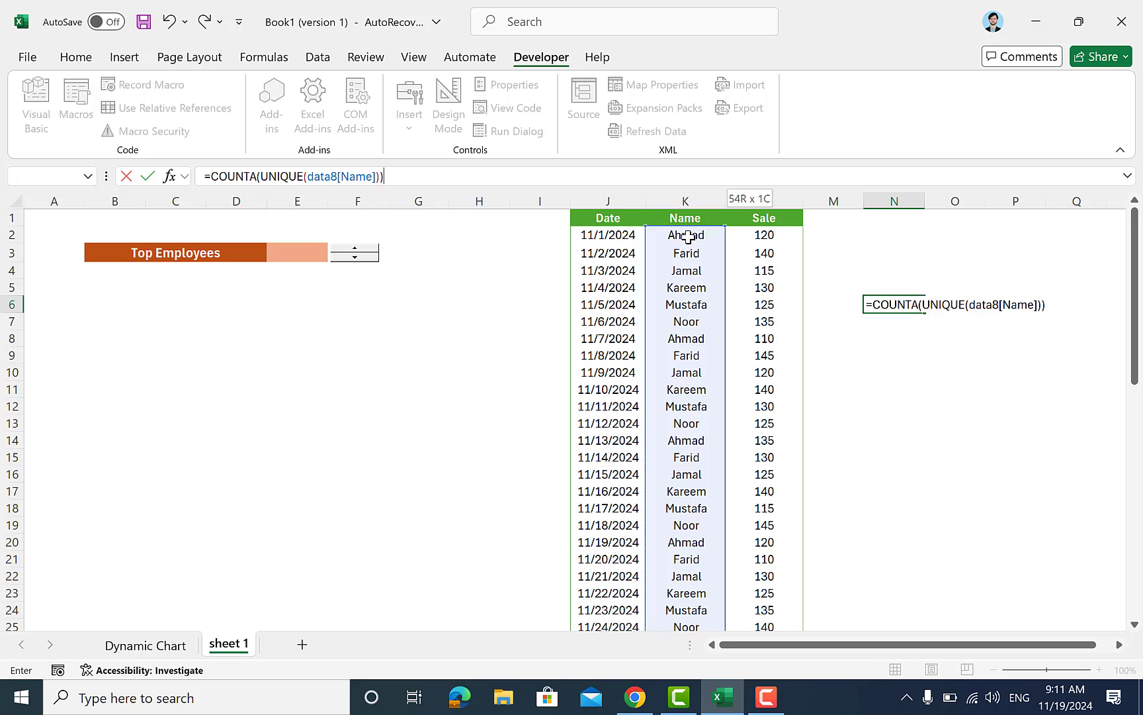
{"action": "key", "text": "Return"}
{"action": "left_click", "coordinate": [876, 301]}
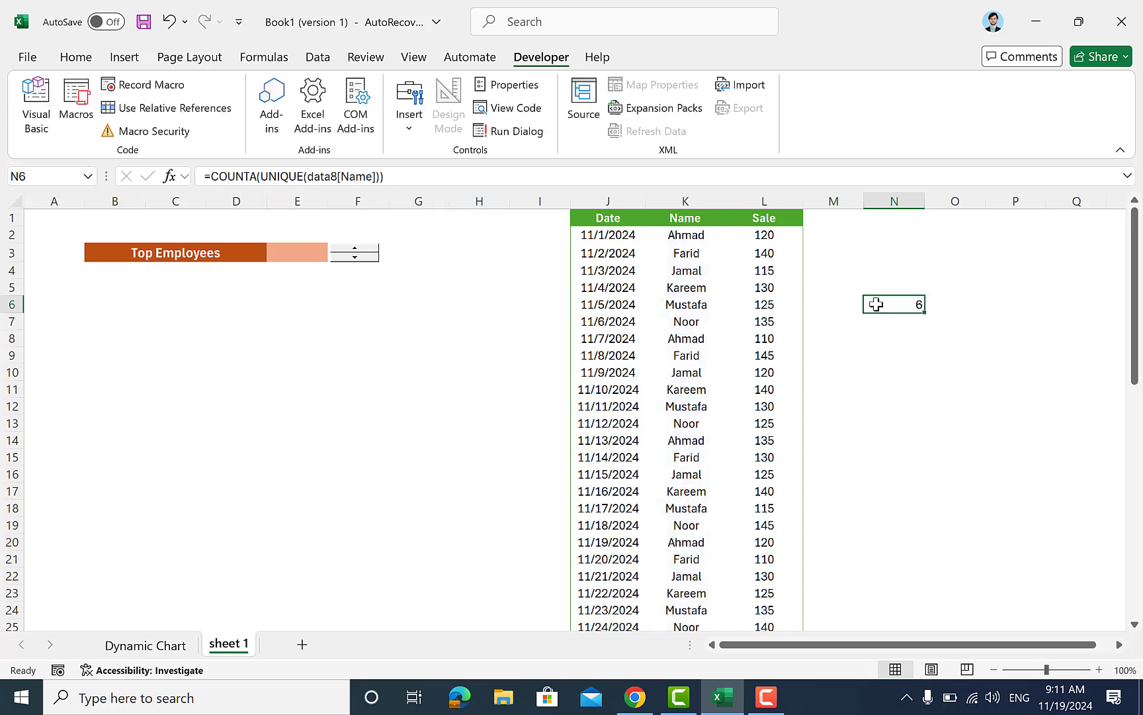
{"action": "left_click", "coordinate": [891, 335]}
{"action": "left_click", "coordinate": [894, 319]}
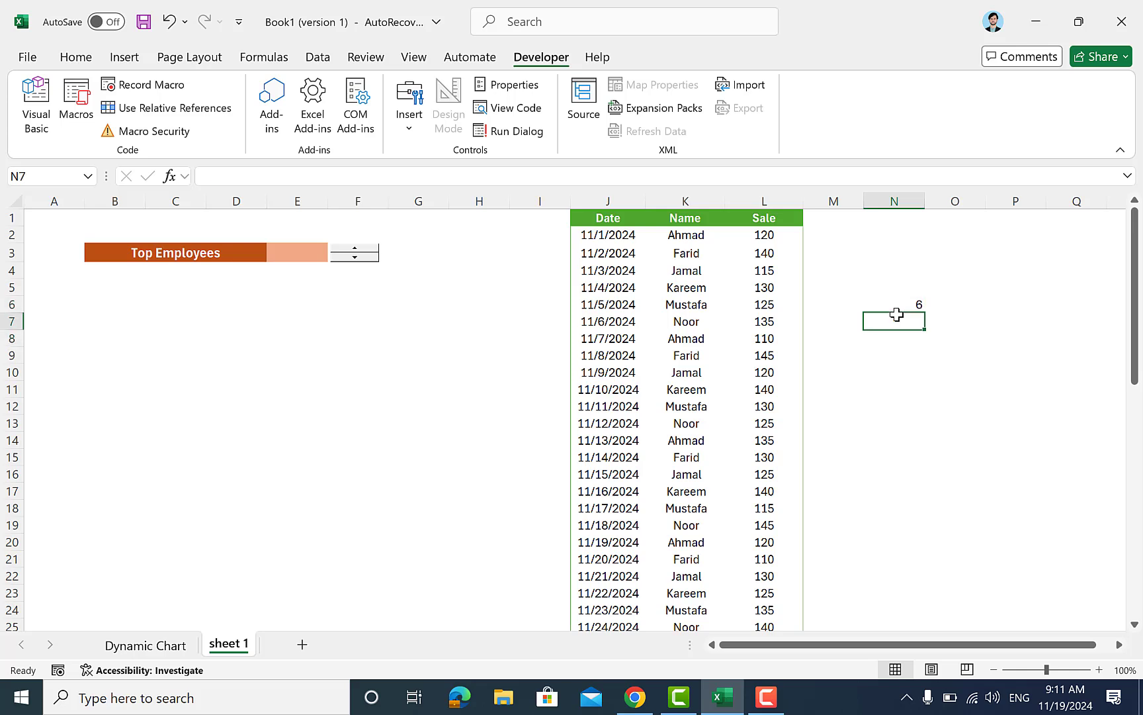
{"action": "left_click", "coordinate": [897, 302]}
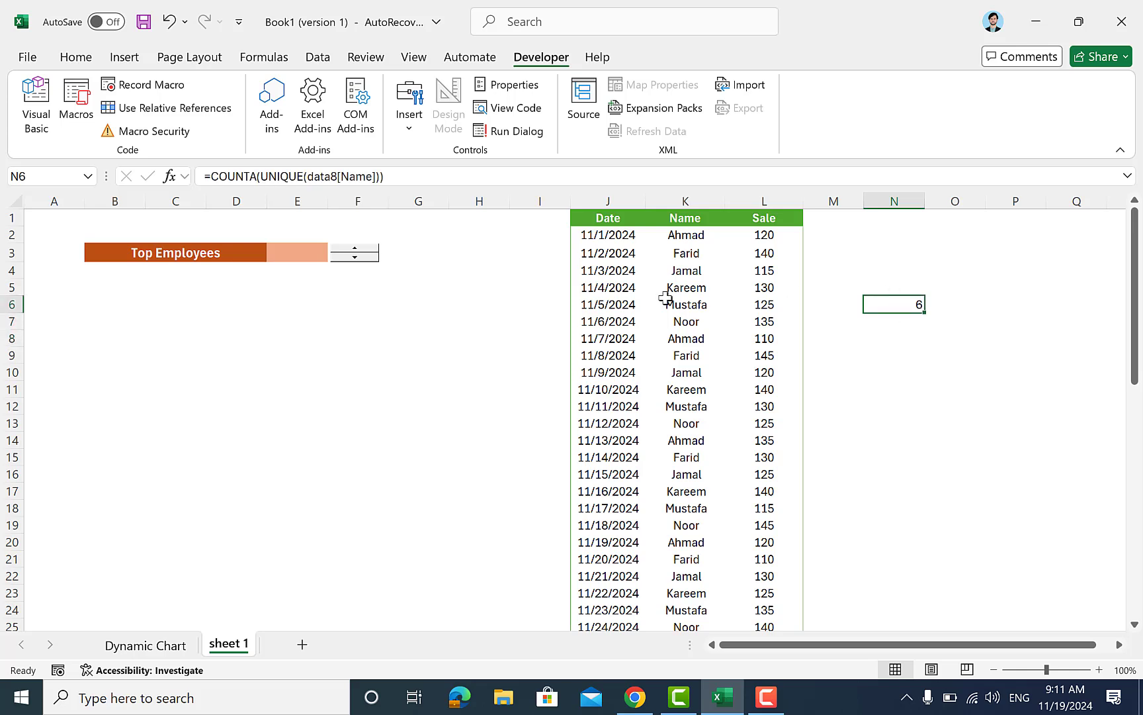
Step: Set the spin button's minimum value to 2 and its maximum value to 6 in its control format
{"action": "right_click", "coordinate": [366, 257]}
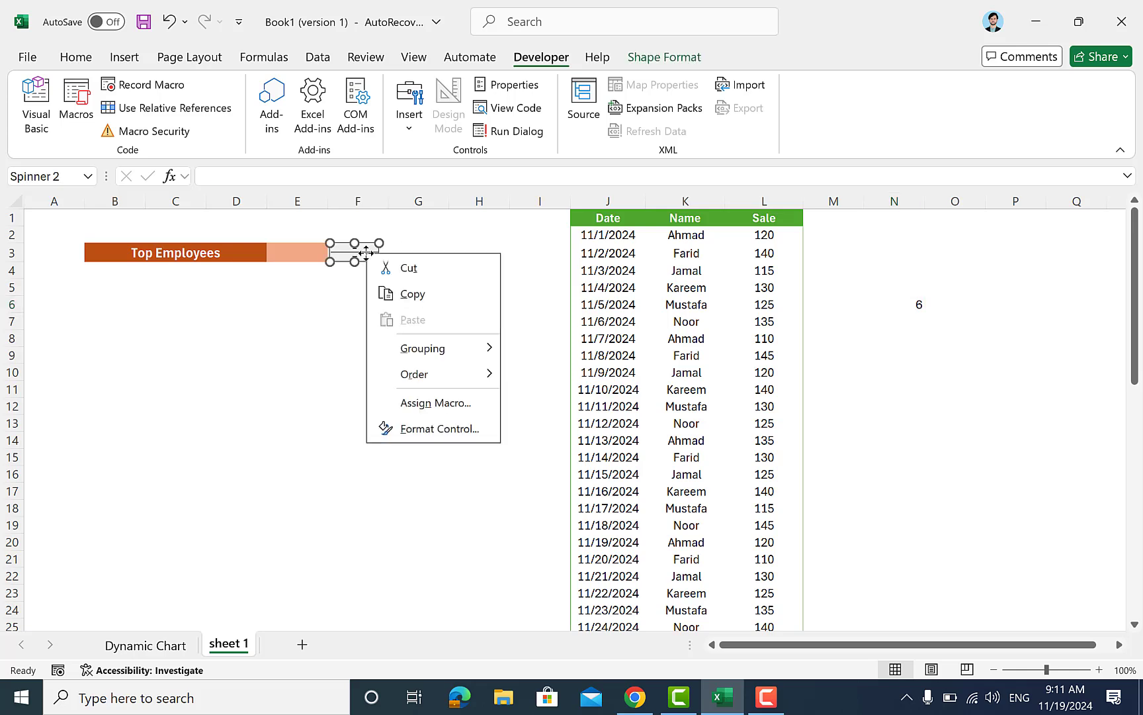
{"action": "mouse_move", "coordinate": [402, 355]}
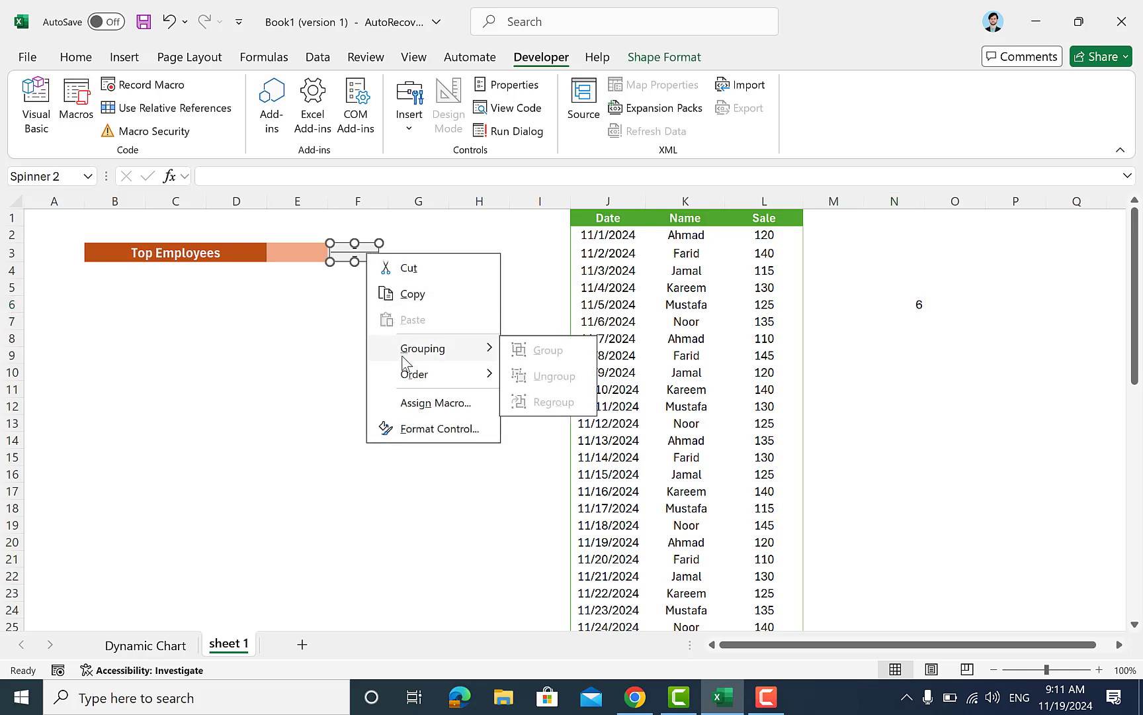
{"action": "left_click", "coordinate": [411, 429]}
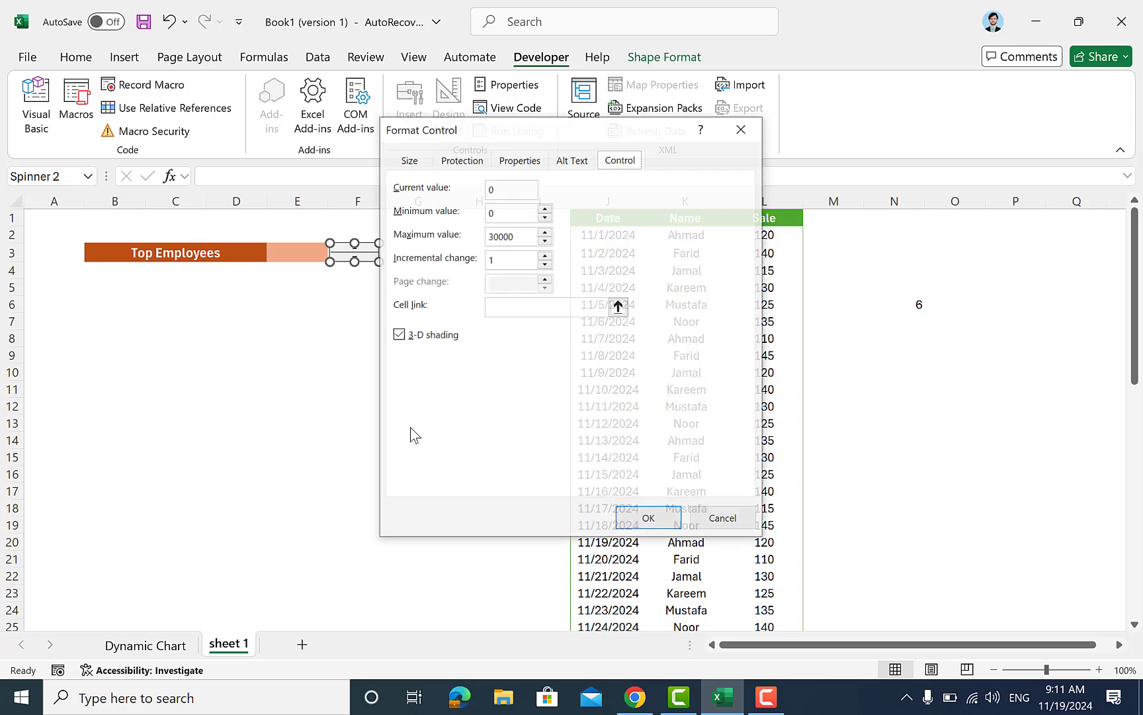
{"action": "left_click", "coordinate": [503, 214]}
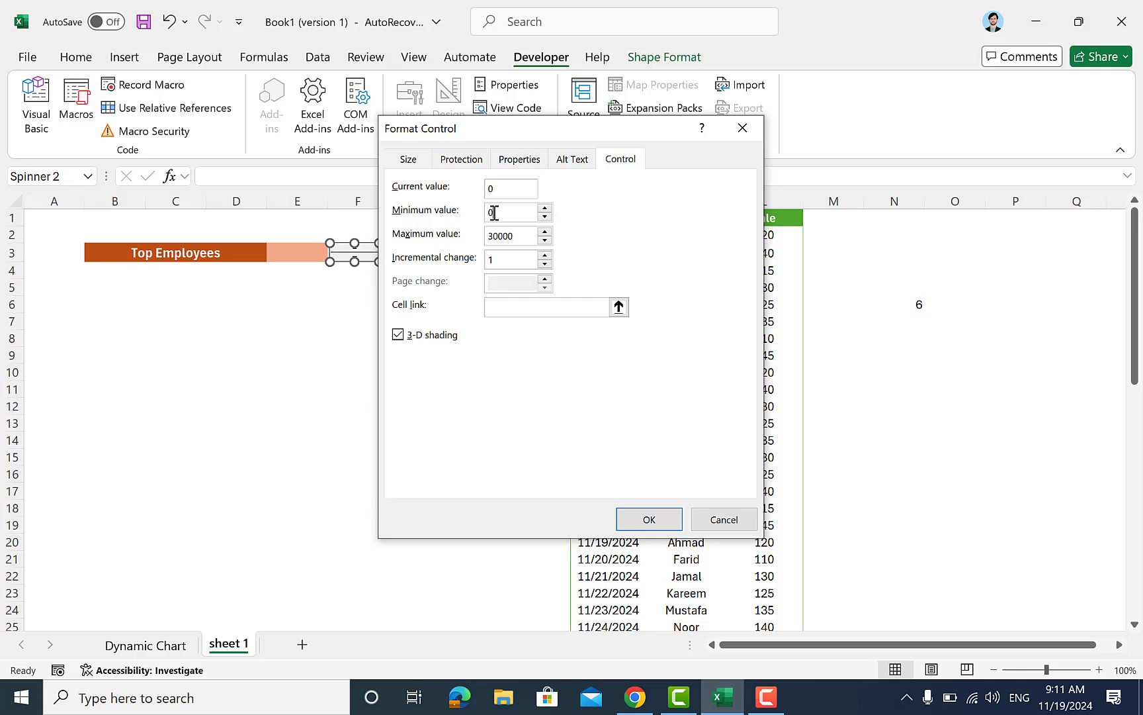
{"action": "left_click_drag", "start_coordinate": [493, 213], "coordinate": [476, 245]}
{"action": "type", "text": "2"}
{"action": "type", "text": "6"}
{"action": "left_click", "coordinate": [511, 239]}
Step: Link the spin button to cell E3 and apply the control settings
{"action": "left_click", "coordinate": [579, 311]}
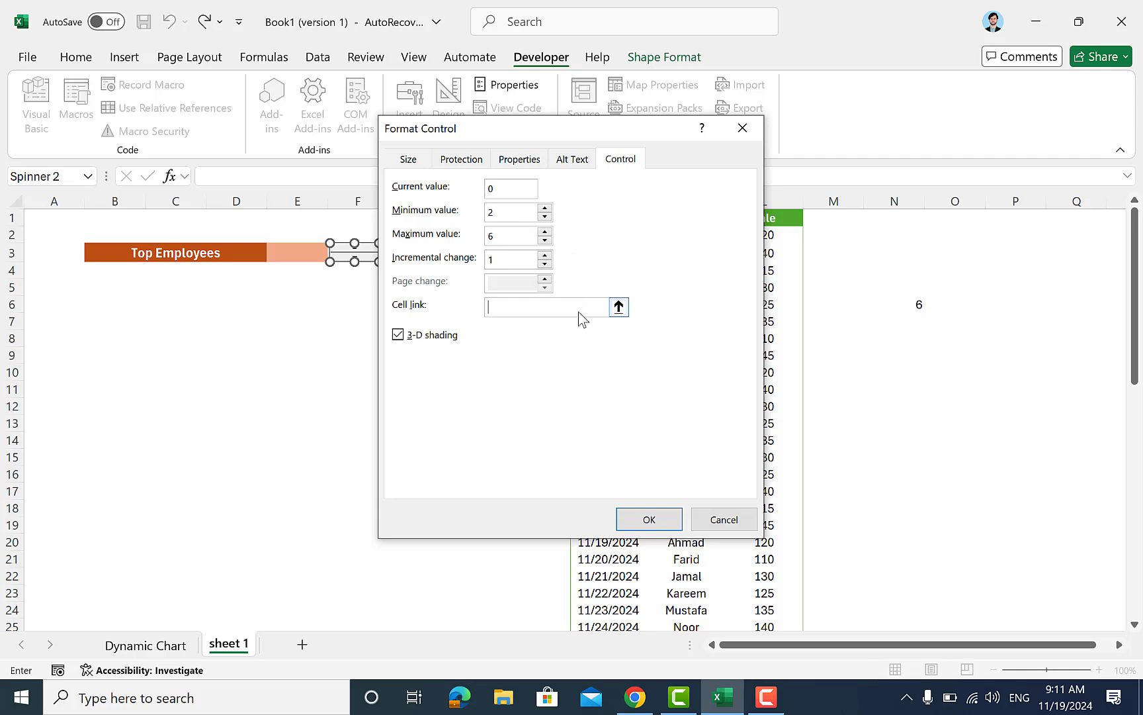
{"action": "left_click", "coordinate": [293, 254]}
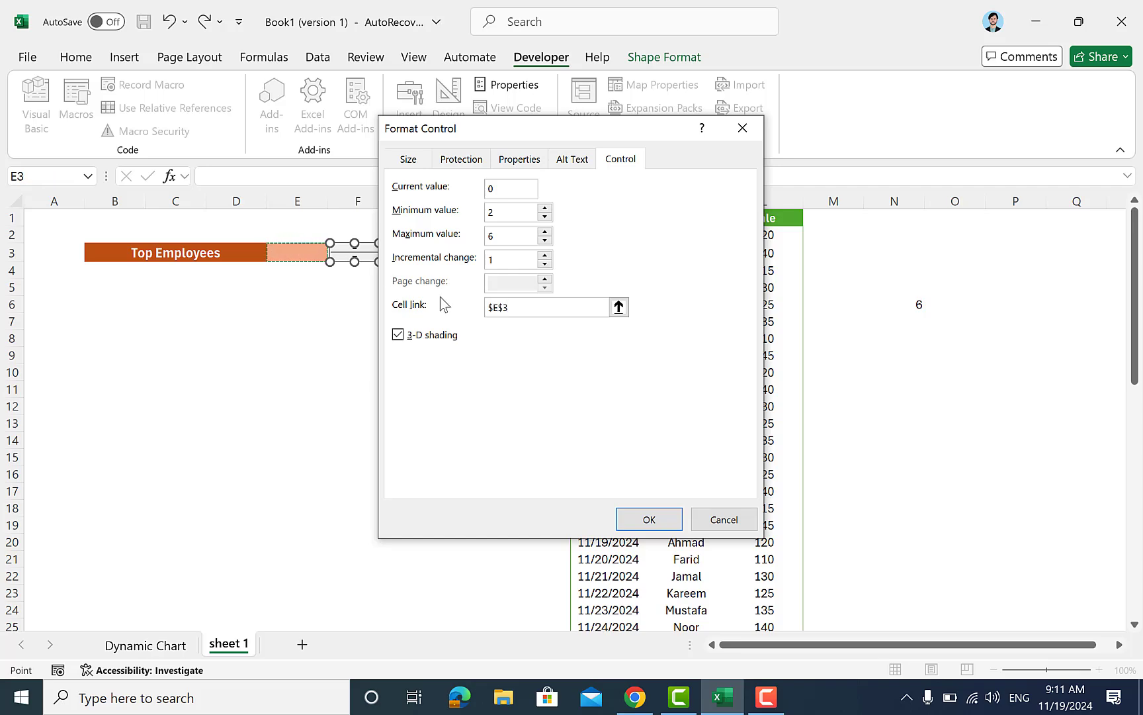
{"action": "left_click", "coordinate": [632, 509]}
{"action": "left_click", "coordinate": [483, 428]}
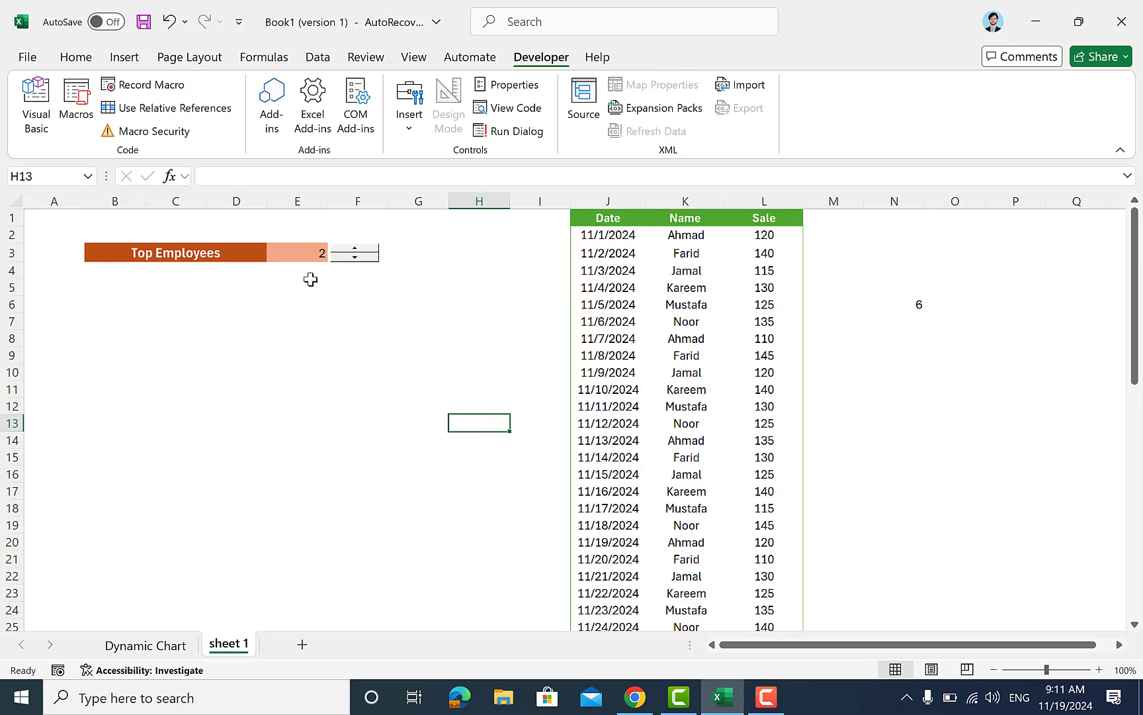
Step: Make the number in cell E3 bold and center it horizontally
{"action": "left_click", "coordinate": [298, 256]}
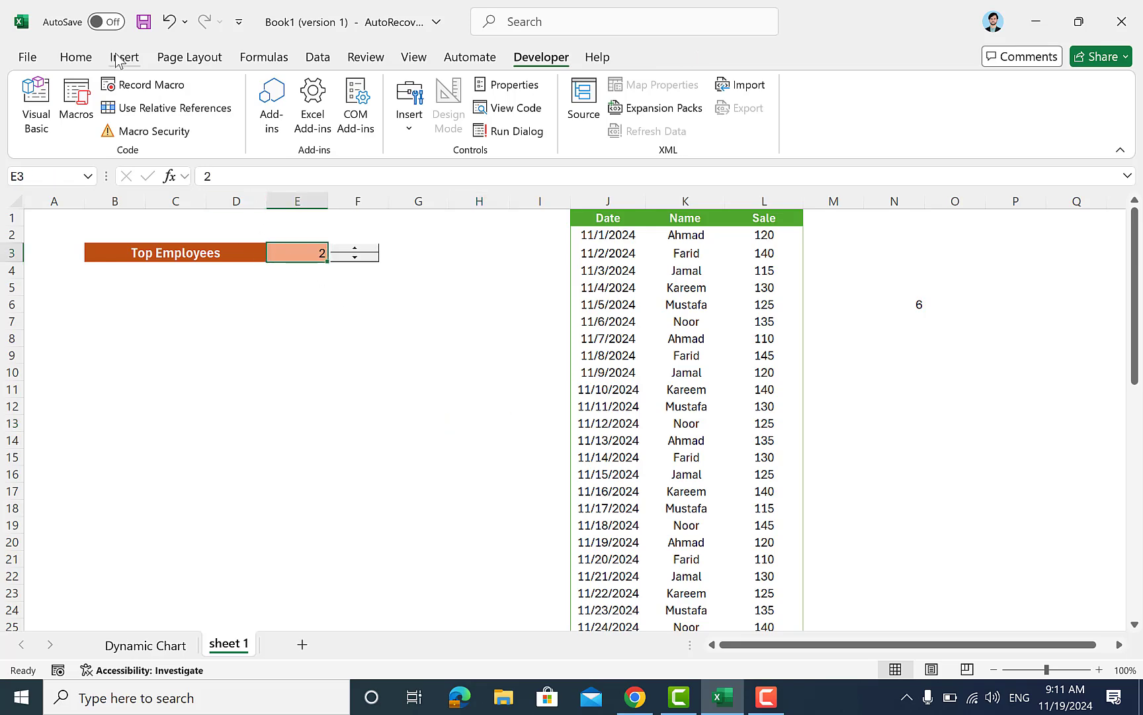
{"action": "left_click", "coordinate": [86, 56]}
{"action": "left_click", "coordinate": [120, 120]}
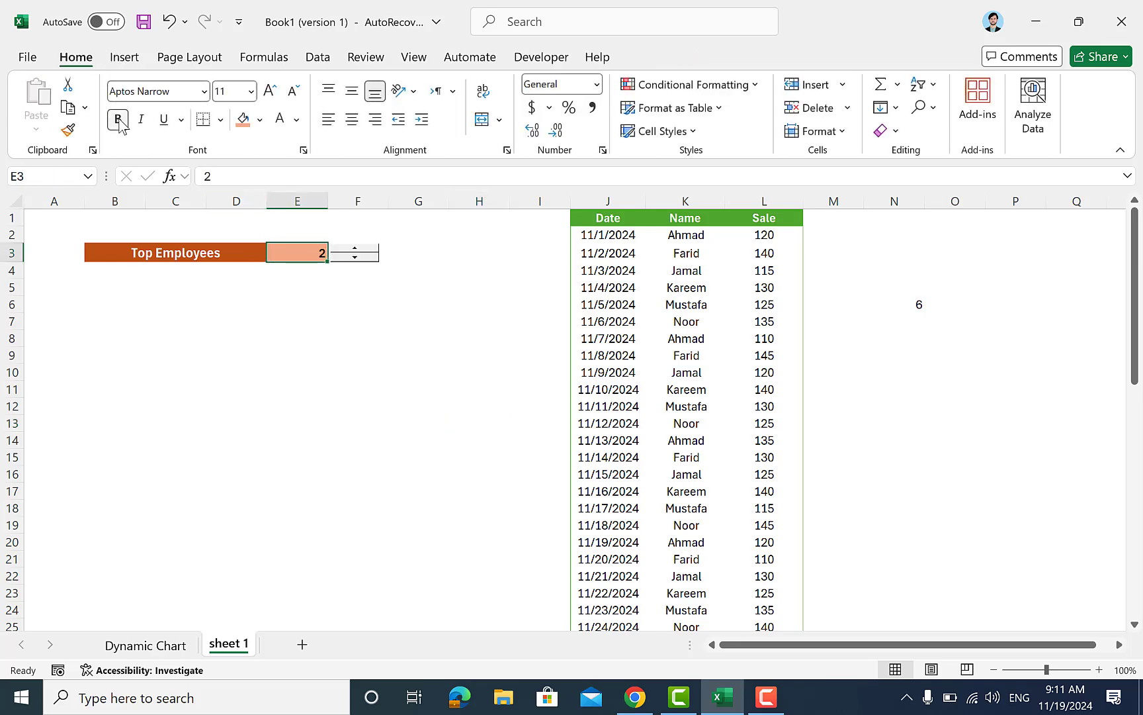
{"action": "left_click", "coordinate": [351, 120]}
{"action": "left_click", "coordinate": [294, 303]}
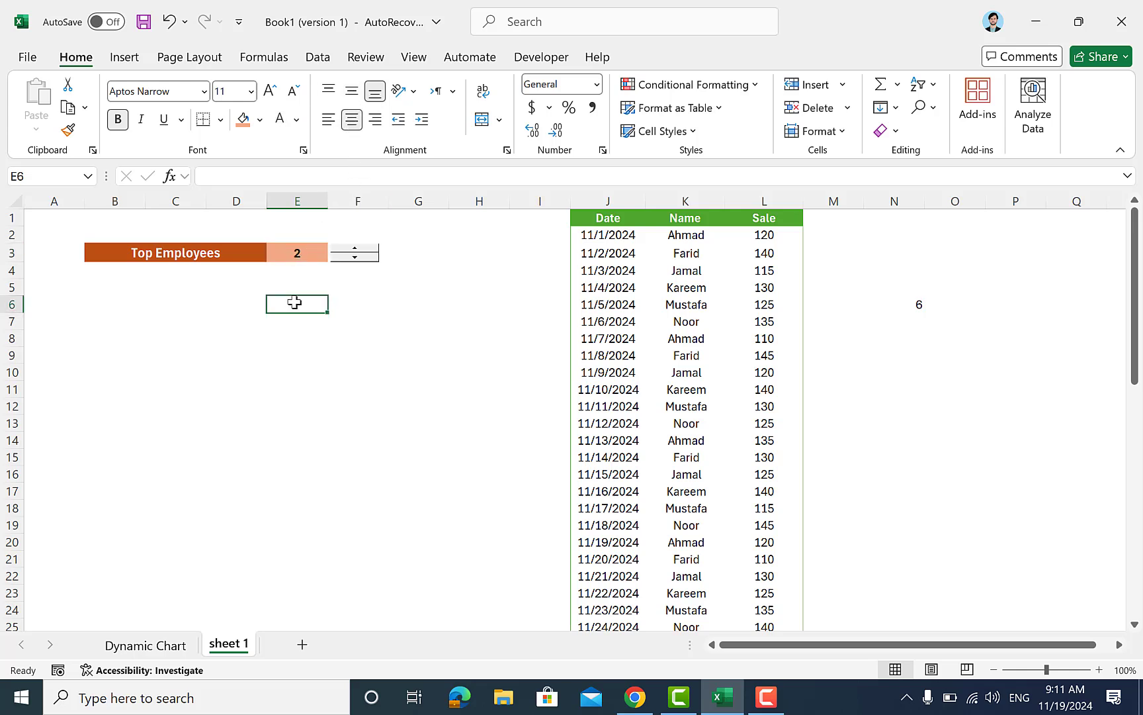
Step: Rename the table holding the Date, Name and Sale columns as sale
{"action": "left_click", "coordinate": [401, 297]}
{"action": "left_click", "coordinate": [648, 303]}
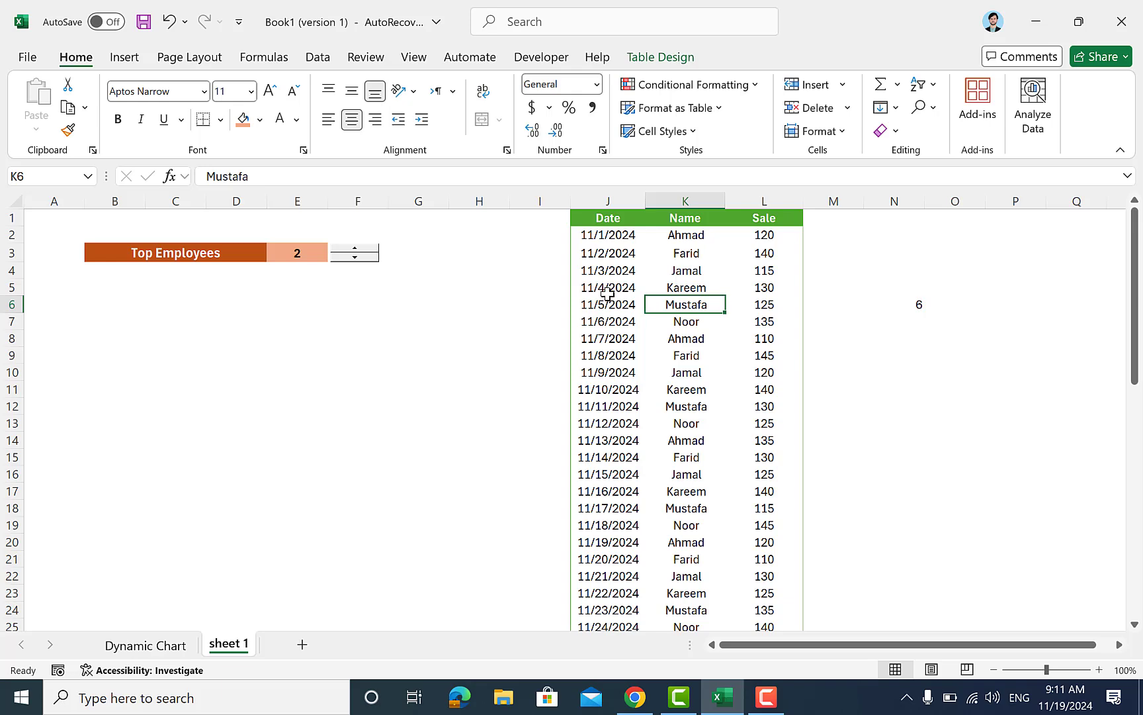
{"action": "left_click", "coordinate": [583, 297]}
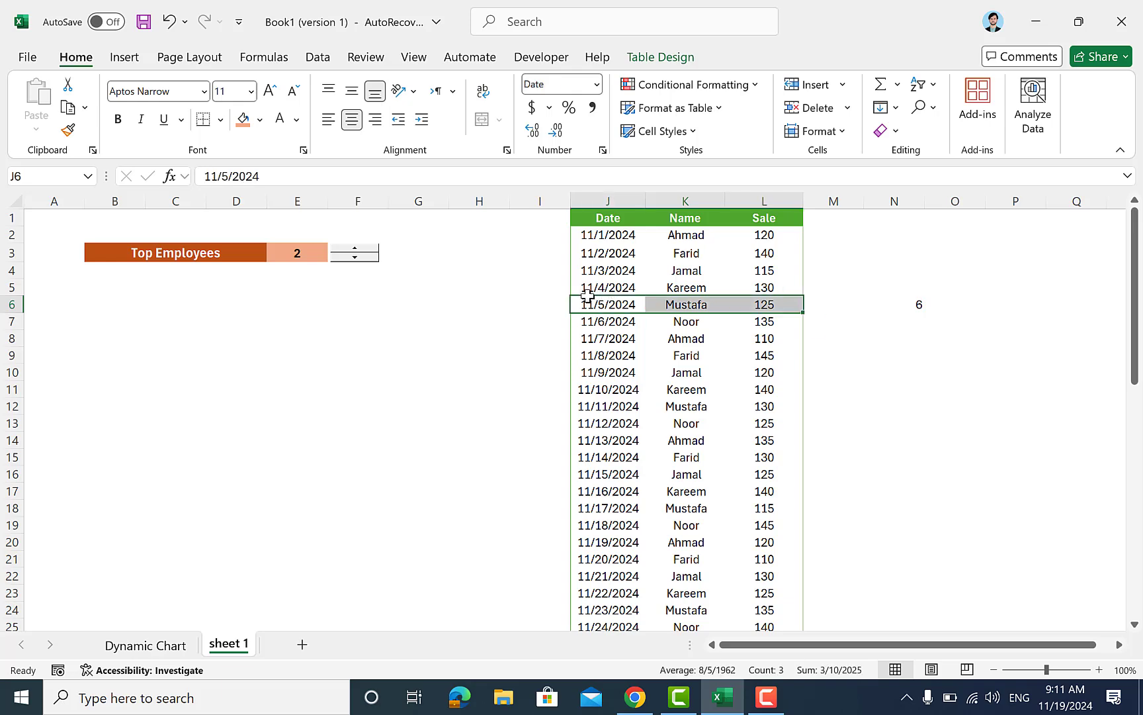
{"action": "left_click", "coordinate": [657, 58]}
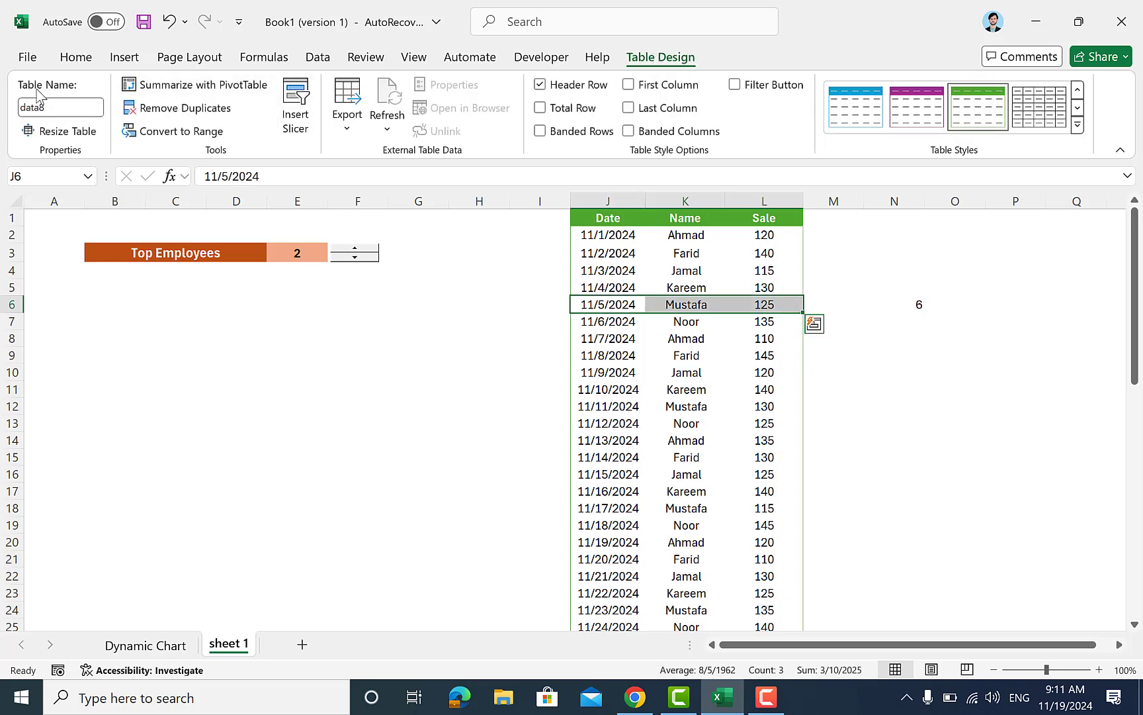
{"action": "left_click", "coordinate": [64, 108]}
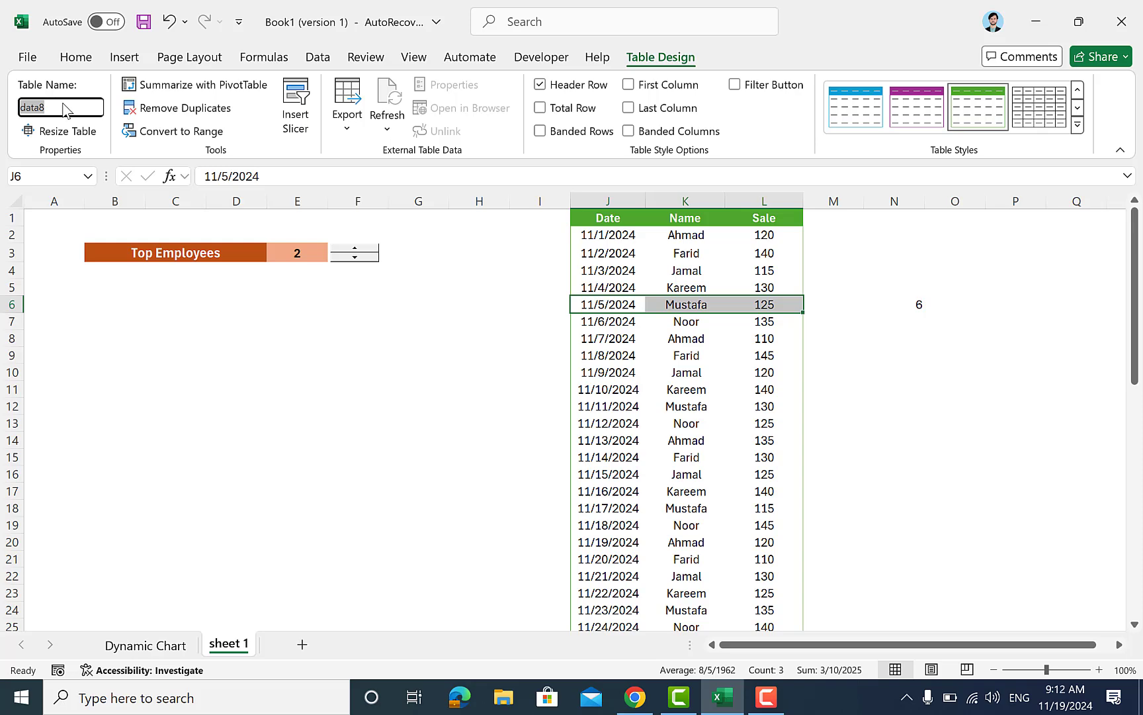
{"action": "type", "text": "sale"}
{"action": "key", "text": "Return"}
{"action": "left_click", "coordinate": [460, 408]}
{"action": "left_click", "coordinate": [604, 355]}
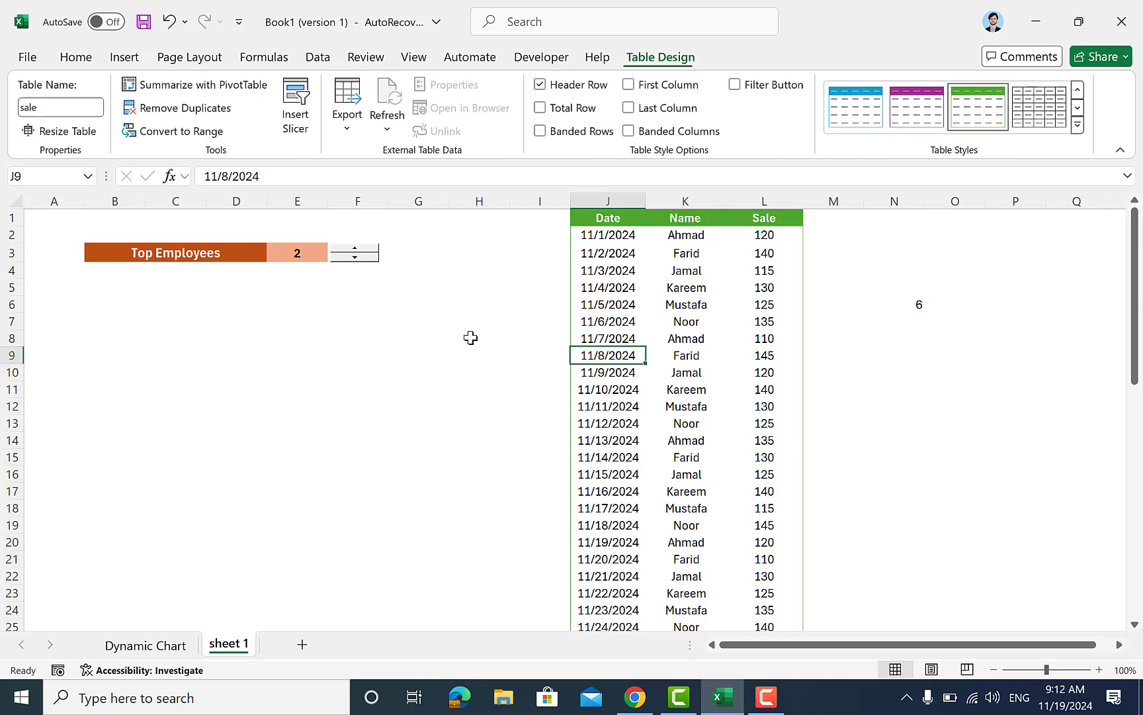
Step: Clear the distinct-name count formula from cell N6
{"action": "left_click", "coordinate": [458, 338]}
{"action": "left_click", "coordinate": [572, 320]}
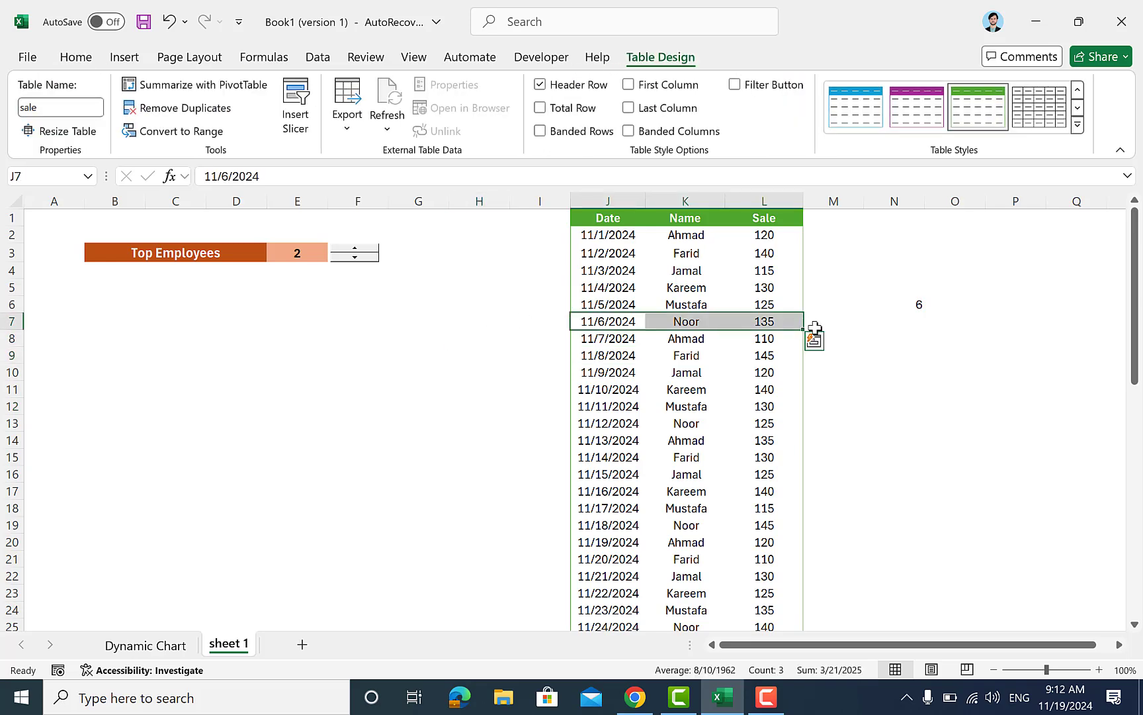
{"action": "left_click", "coordinate": [912, 301]}
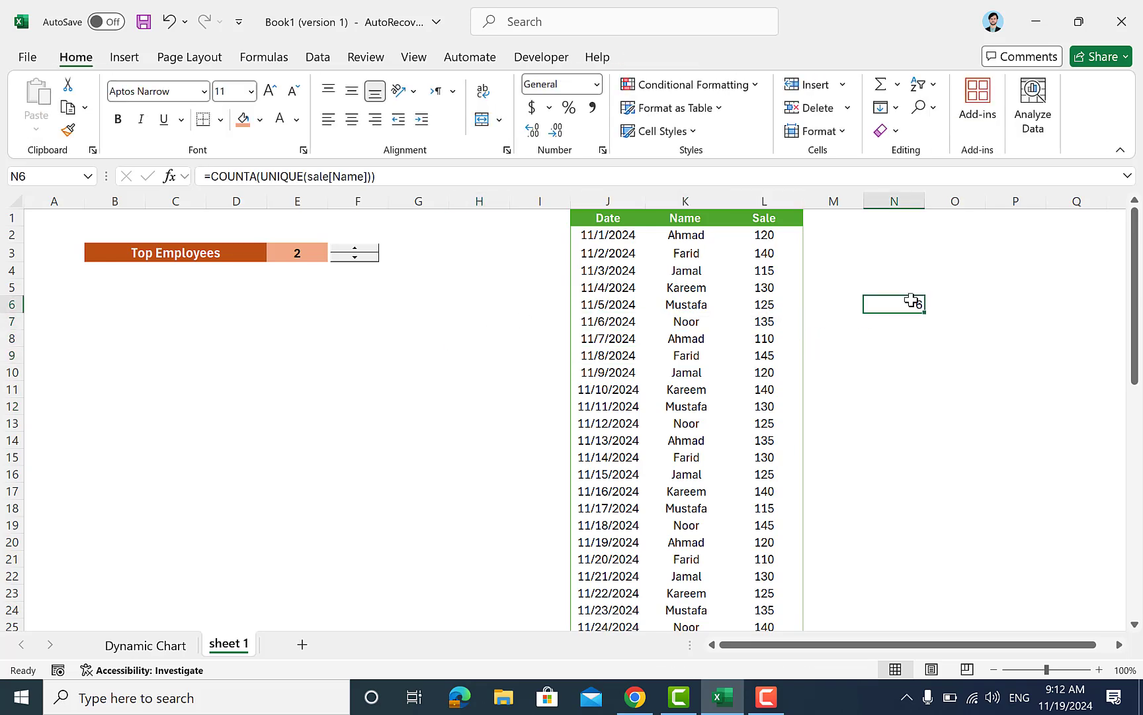
{"action": "double_click", "coordinate": [911, 301]}
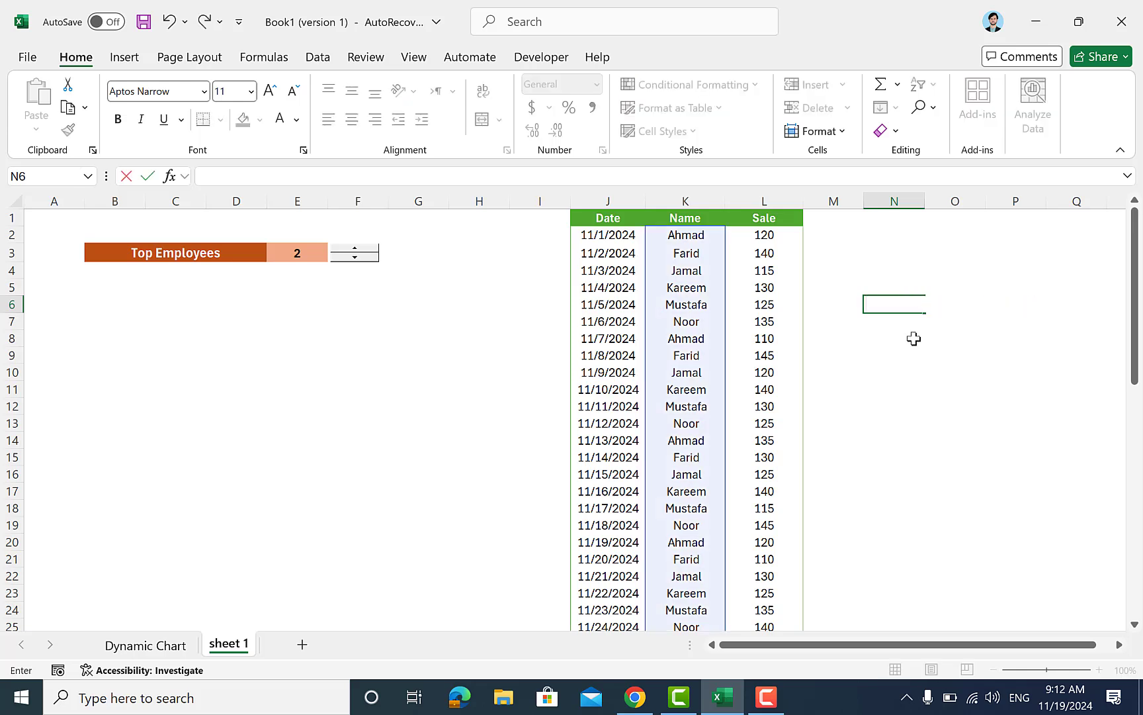
{"action": "key", "text": "Return"}
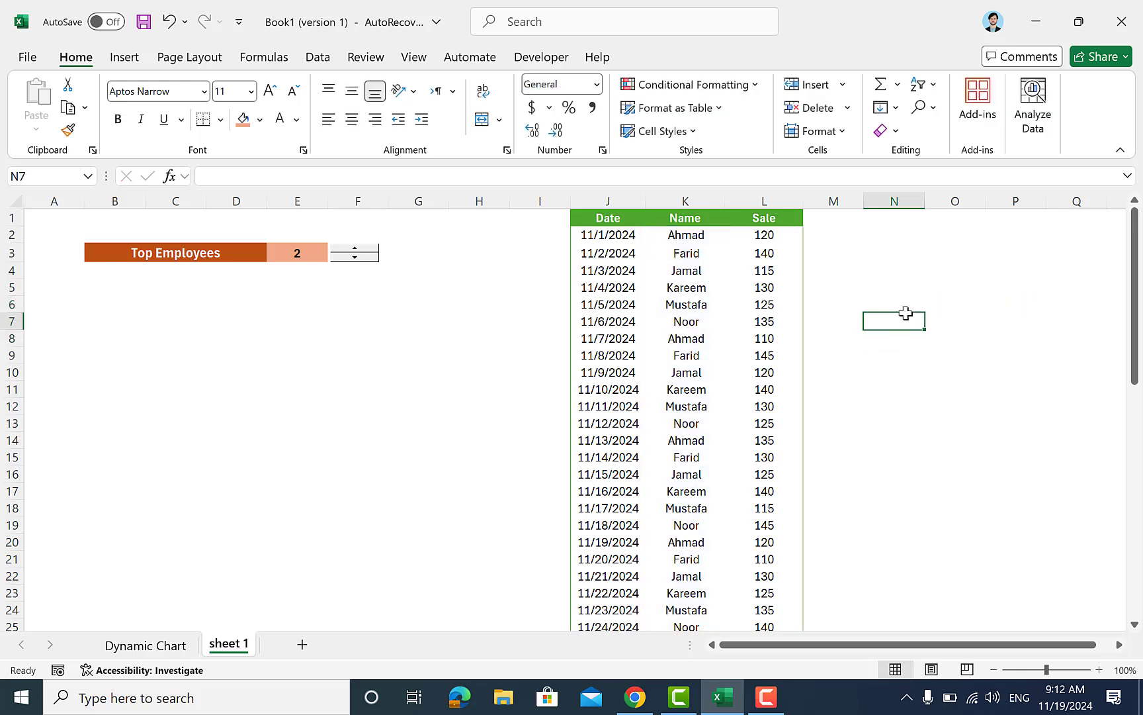
Step: Examine the Date, Name and Sale fields in the first data row of the sales table
{"action": "left_click", "coordinate": [720, 291]}
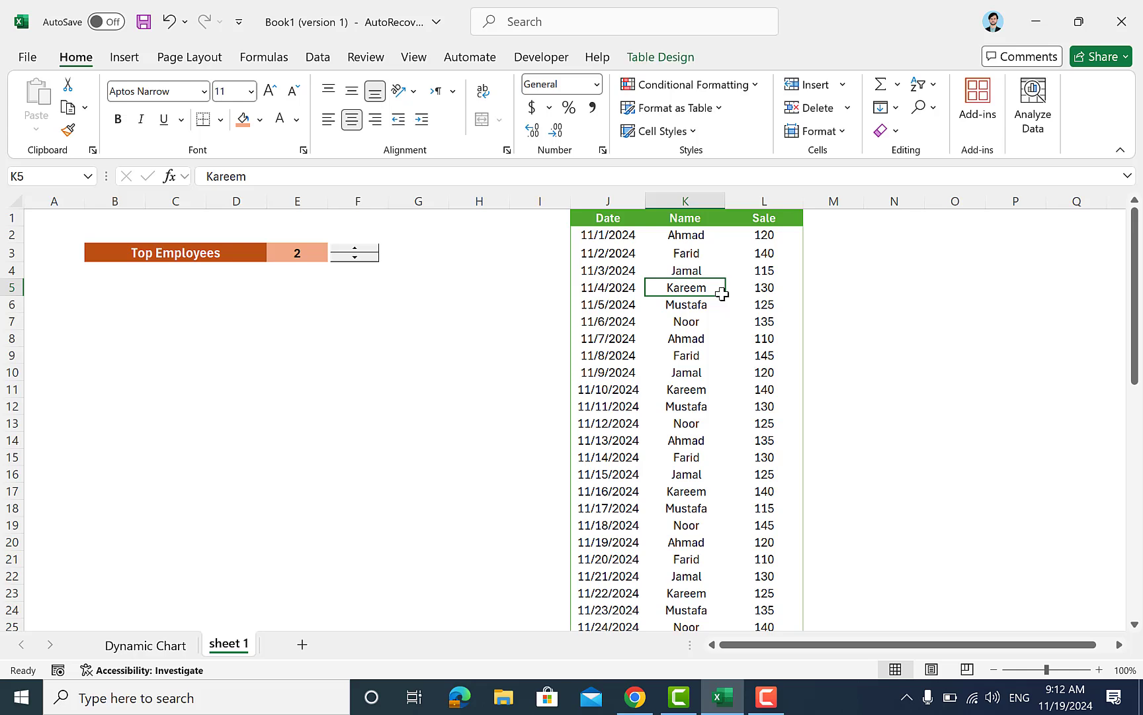
{"action": "key", "text": "Up"}
{"action": "key", "text": "Up"}
{"action": "key", "text": "Up"}
{"action": "key", "text": "Left"}
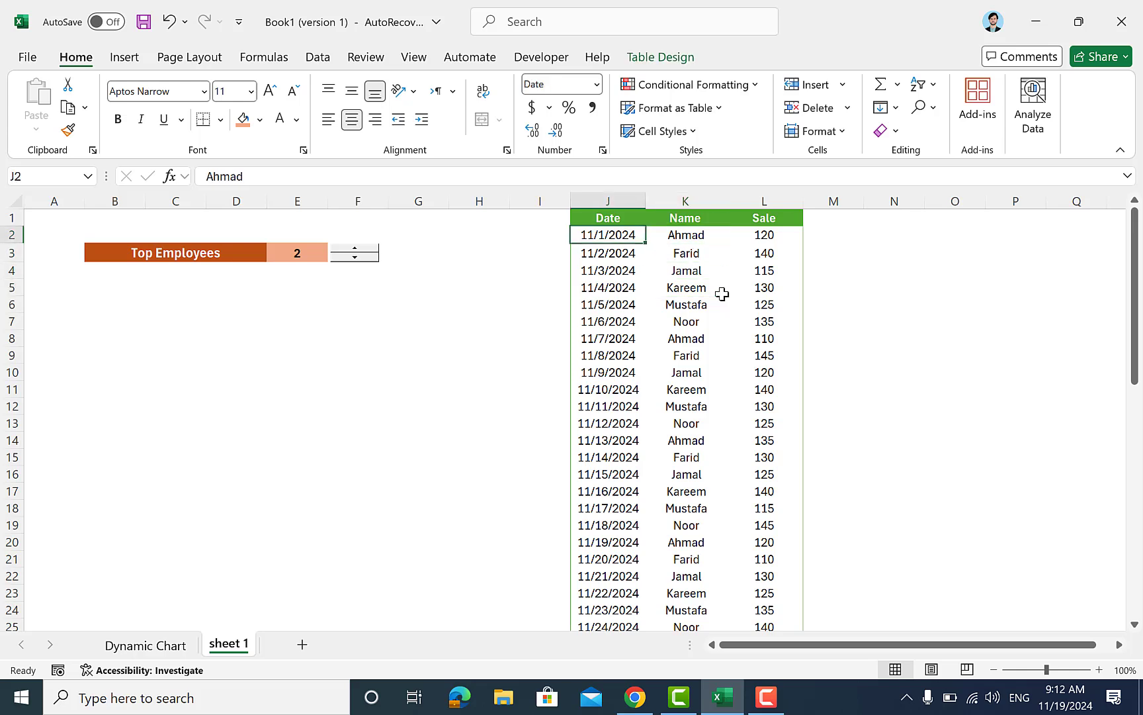
{"action": "key", "text": "Right"}
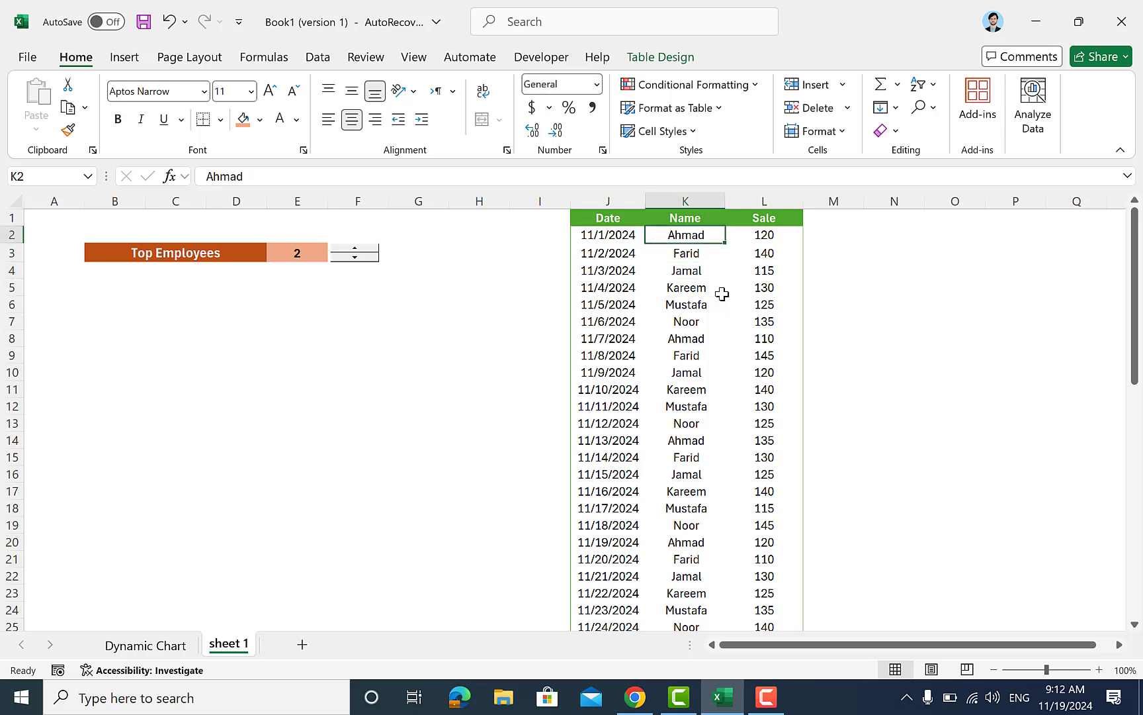
{"action": "key", "text": "Right"}
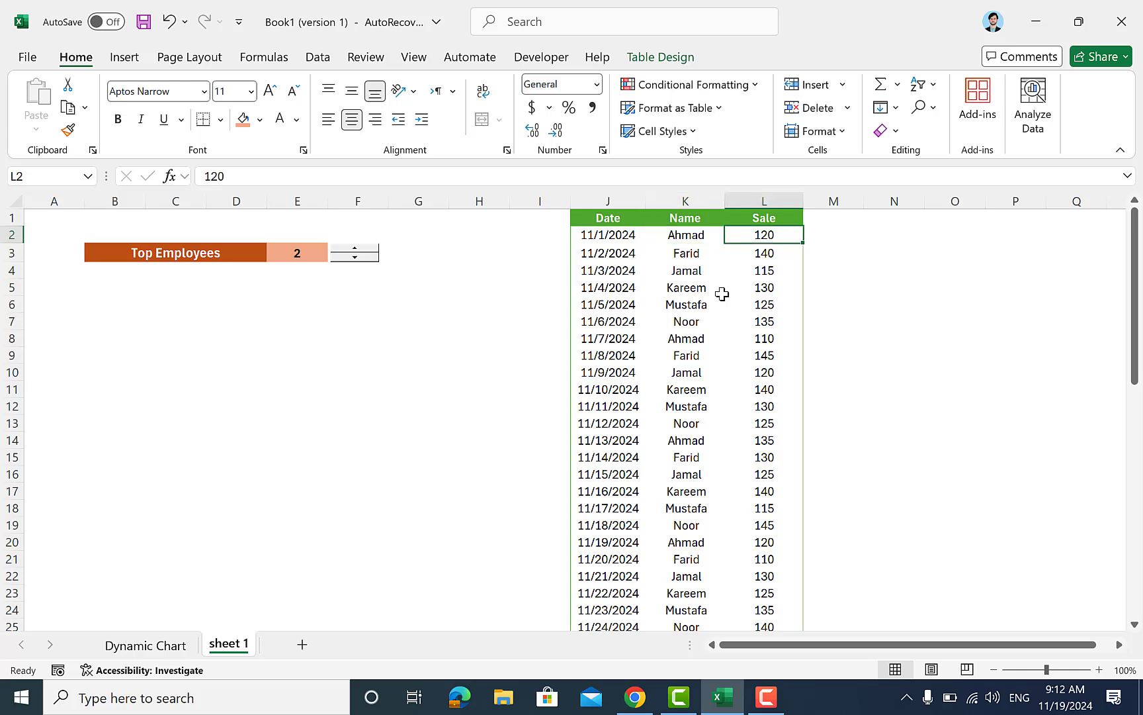
{"action": "key", "text": "Left"}
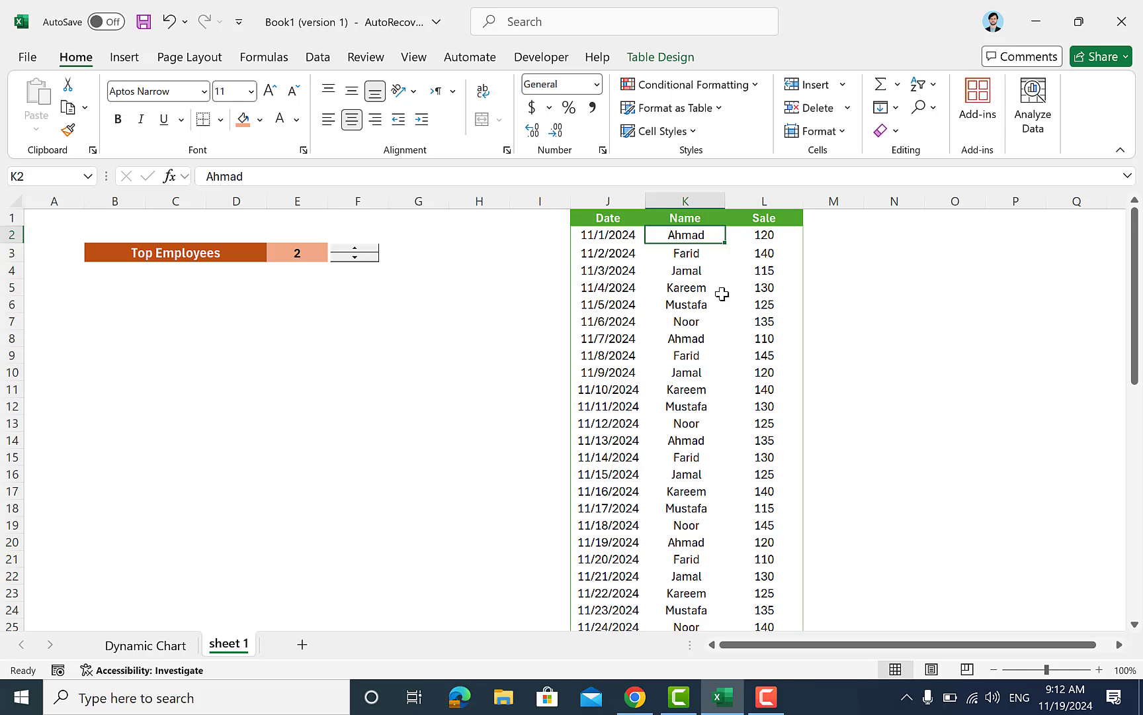
Step: Start a GROUPBY formula in cell N5
{"action": "key", "text": "Right"}
{"action": "key", "text": "Right"}
{"action": "key", "text": "Right"}
{"action": "key", "text": "Down"}
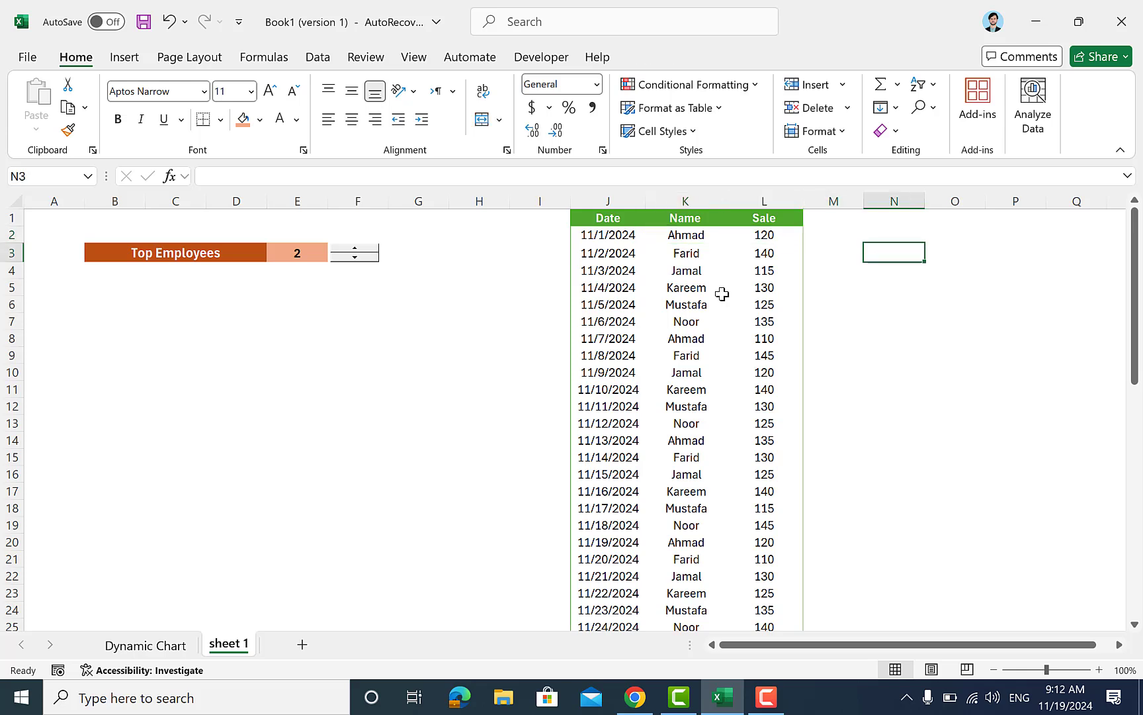
{"action": "key", "text": "Down"}
{"action": "key", "text": "Down"}
{"action": "type", "text": "="}
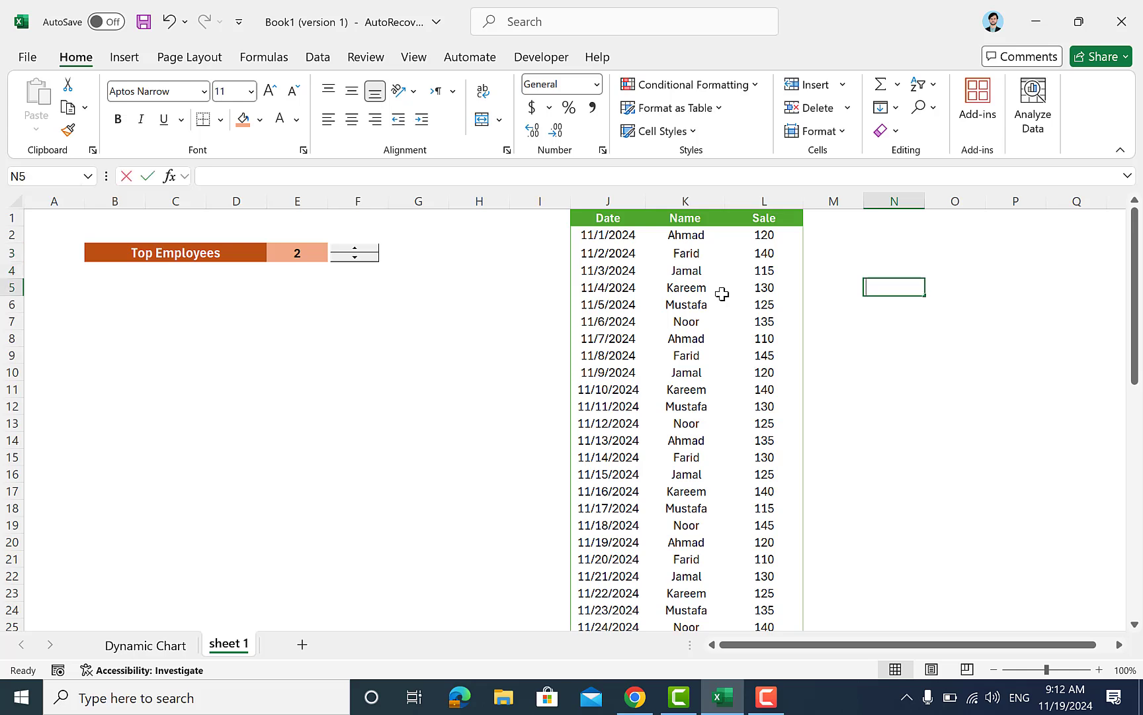
{"action": "left_click", "coordinate": [358, 177]}
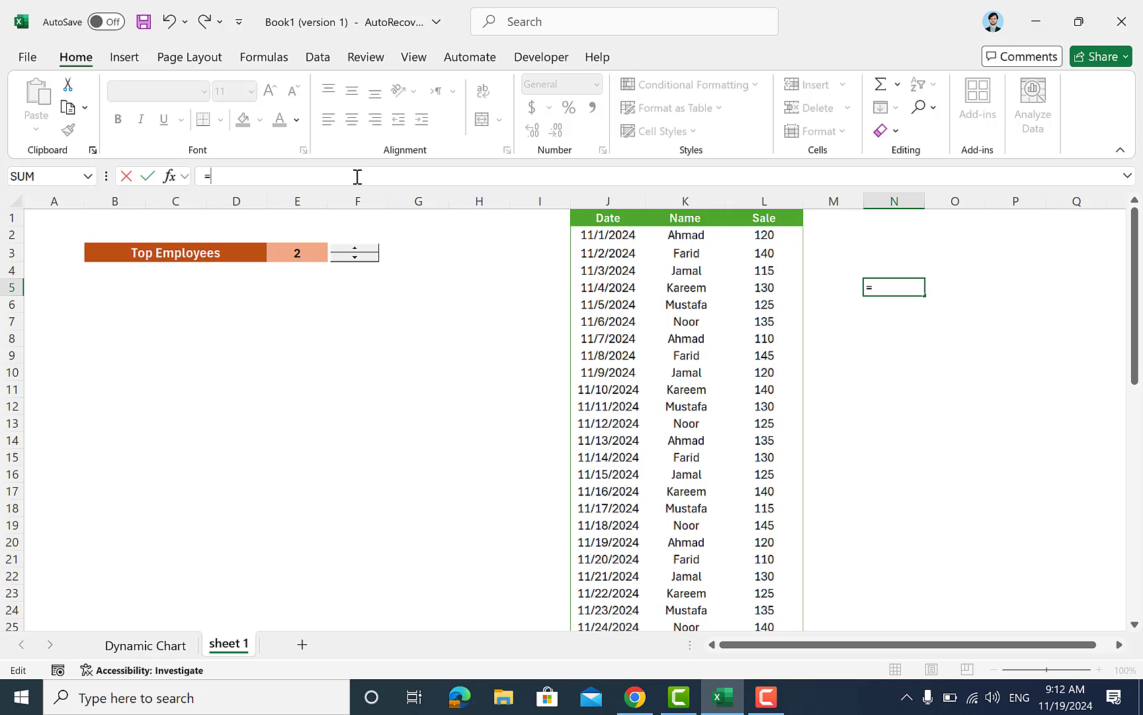
{"action": "type", "text": "gru"}
{"action": "key", "text": "BackSpace"}
{"action": "type", "text": "oup"}
{"action": "key", "text": "Tab"}
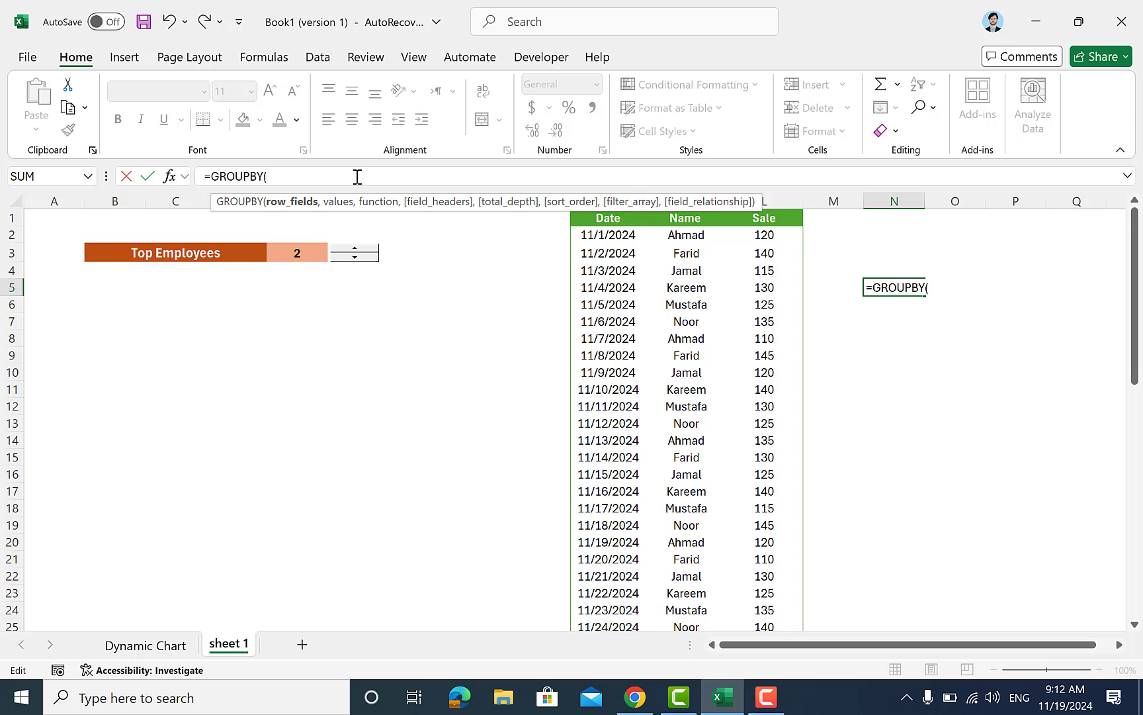
Step: Enter sale[name] as the row fields and sale[sale] as the values of the GROUPBY formula in N5
{"action": "type", "text": "sale["}
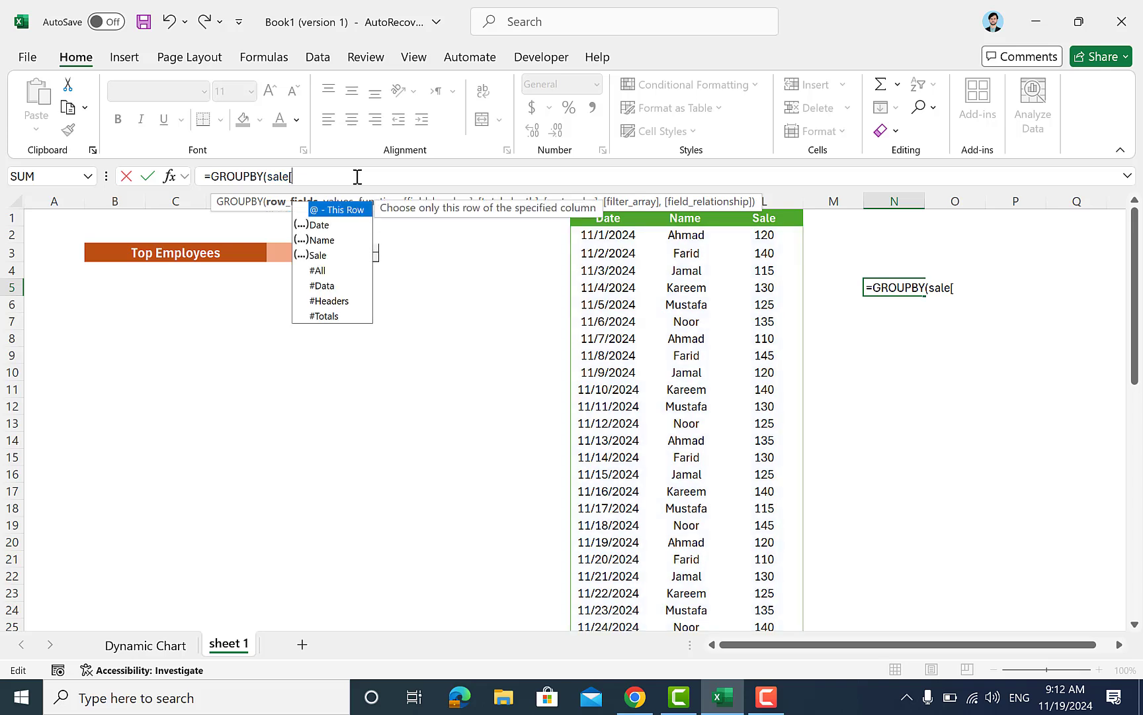
{"action": "type", "text": "name"}
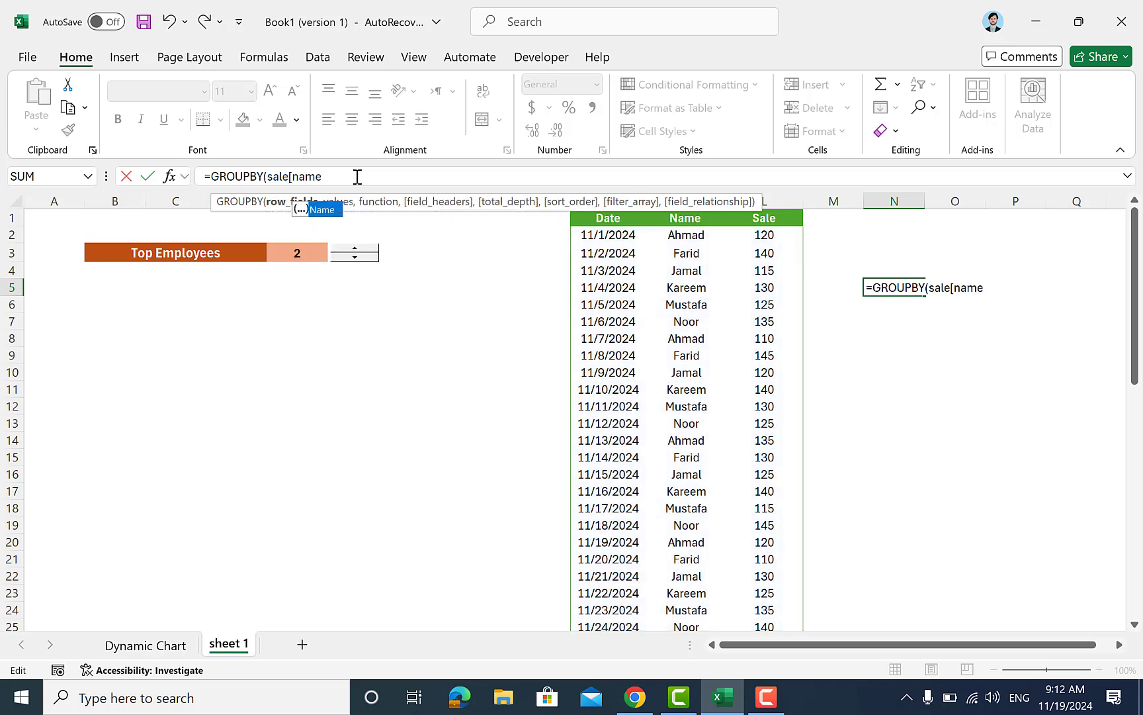
{"action": "type", "text": "],"}
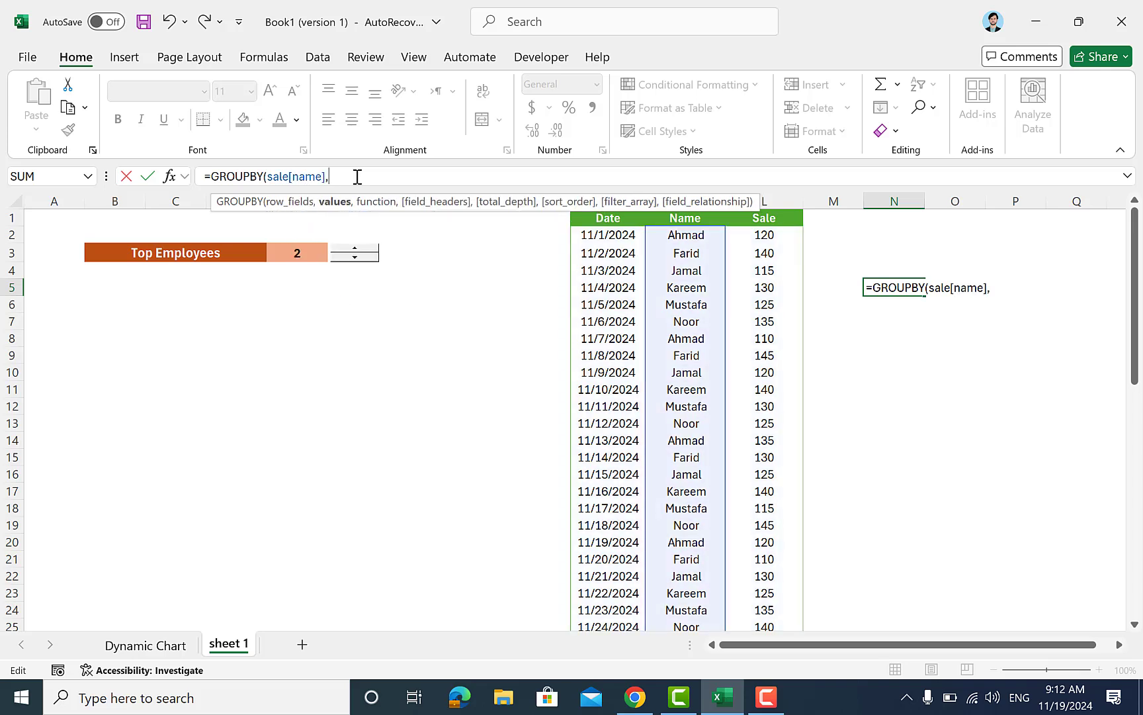
{"action": "type", "text": "sale"}
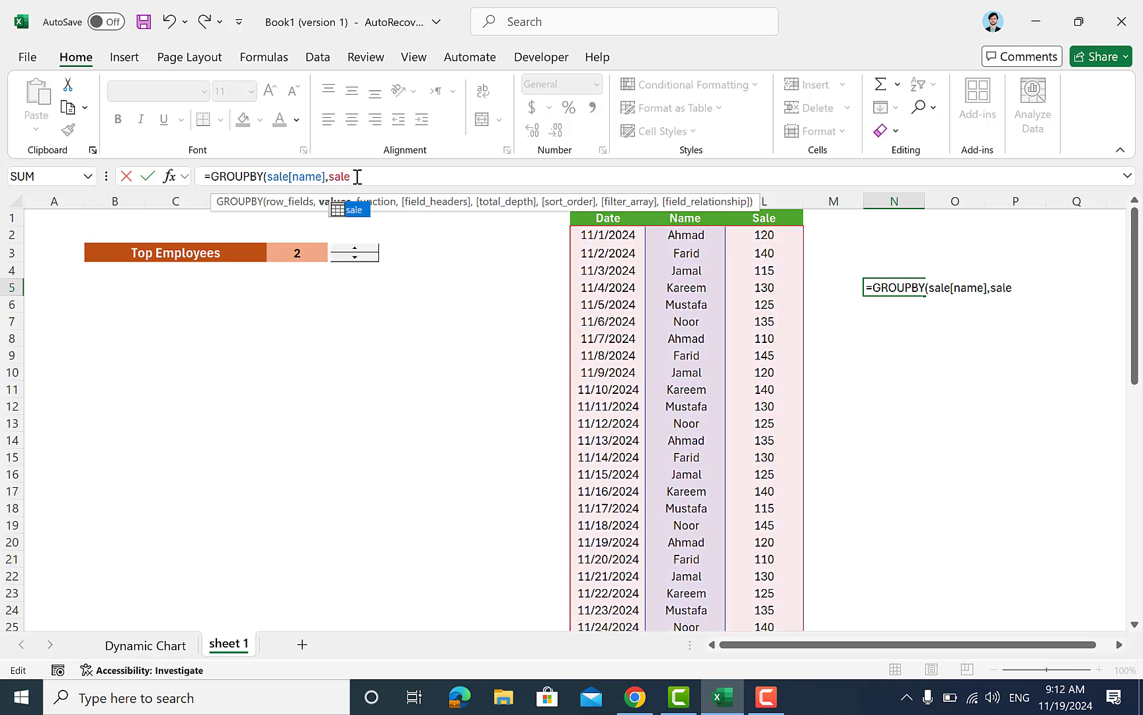
{"action": "type", "text": "[sale"}
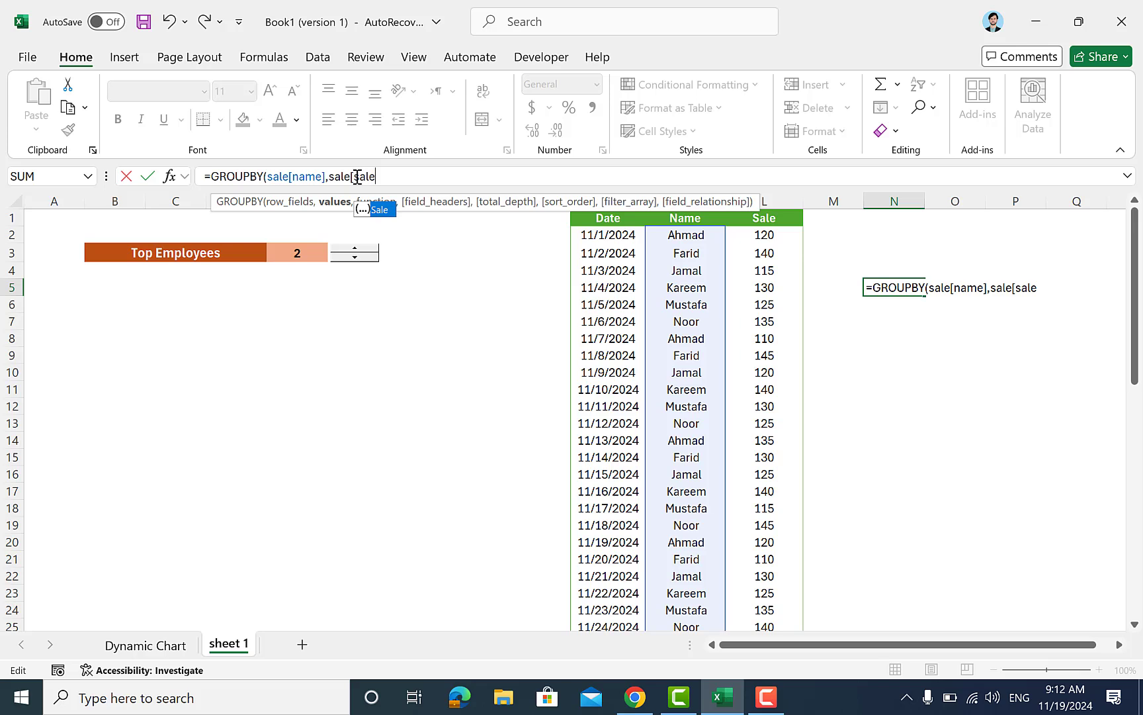
{"action": "type", "text": "]"}
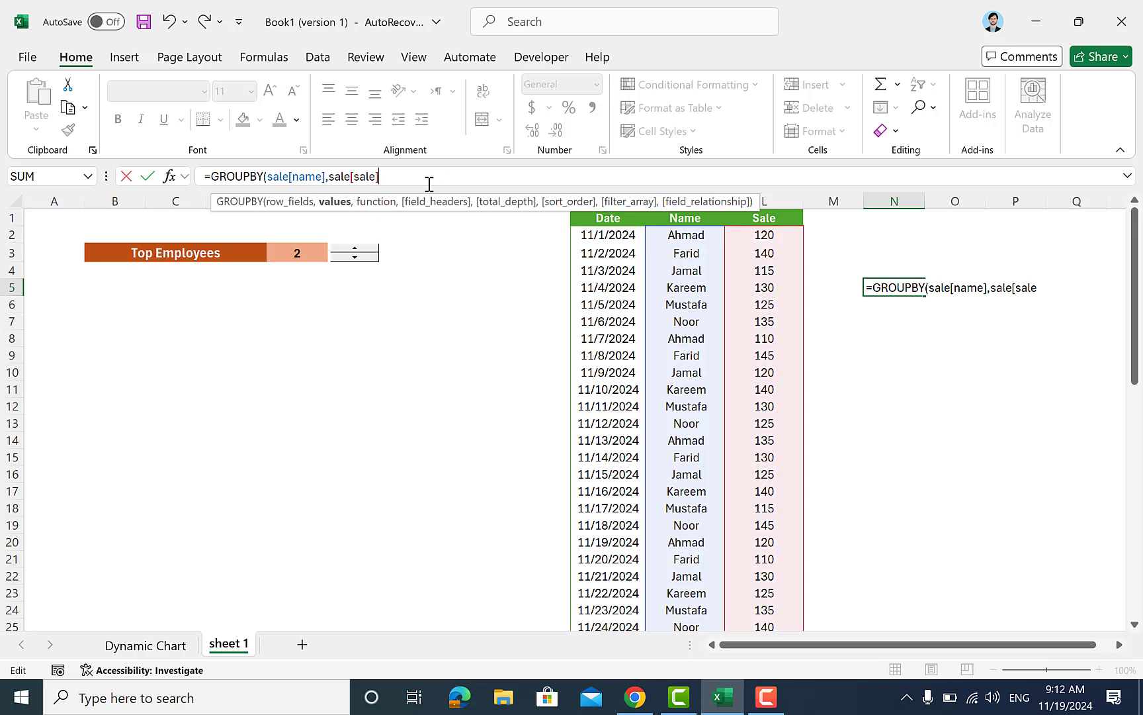
{"action": "type", "text": ","}
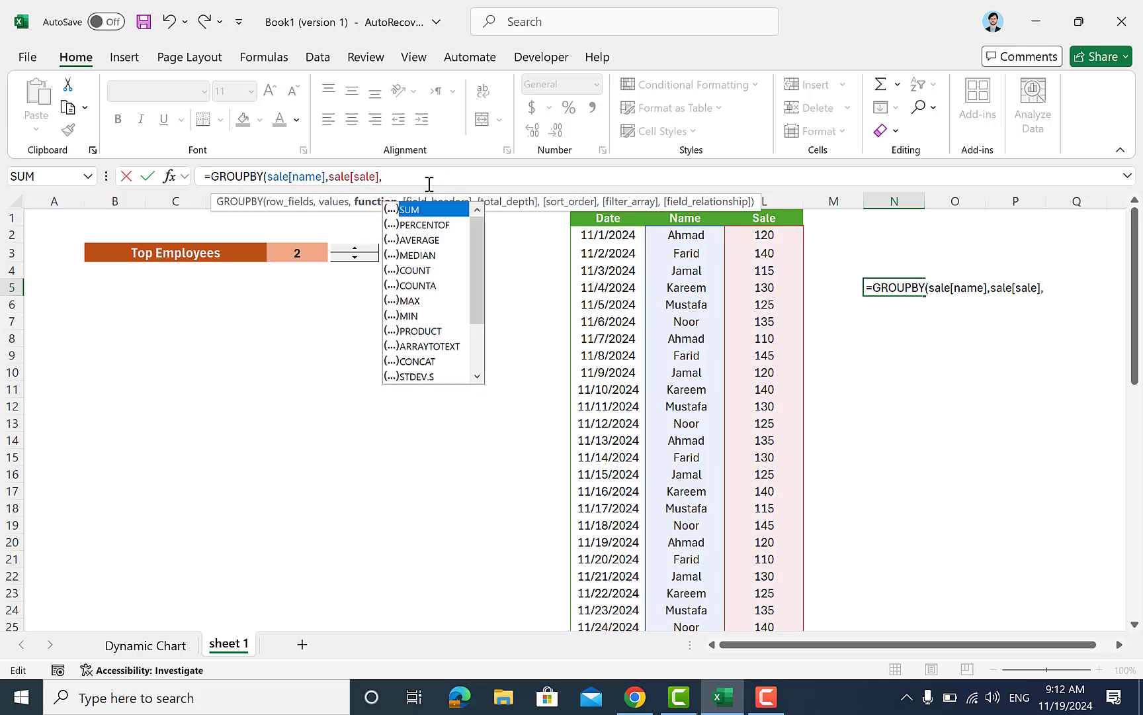
Step: Complete the GROUPBY formula with the SUM function, headers skipped, total depth 0 and sort order -2
{"action": "type", "text": "sum"}
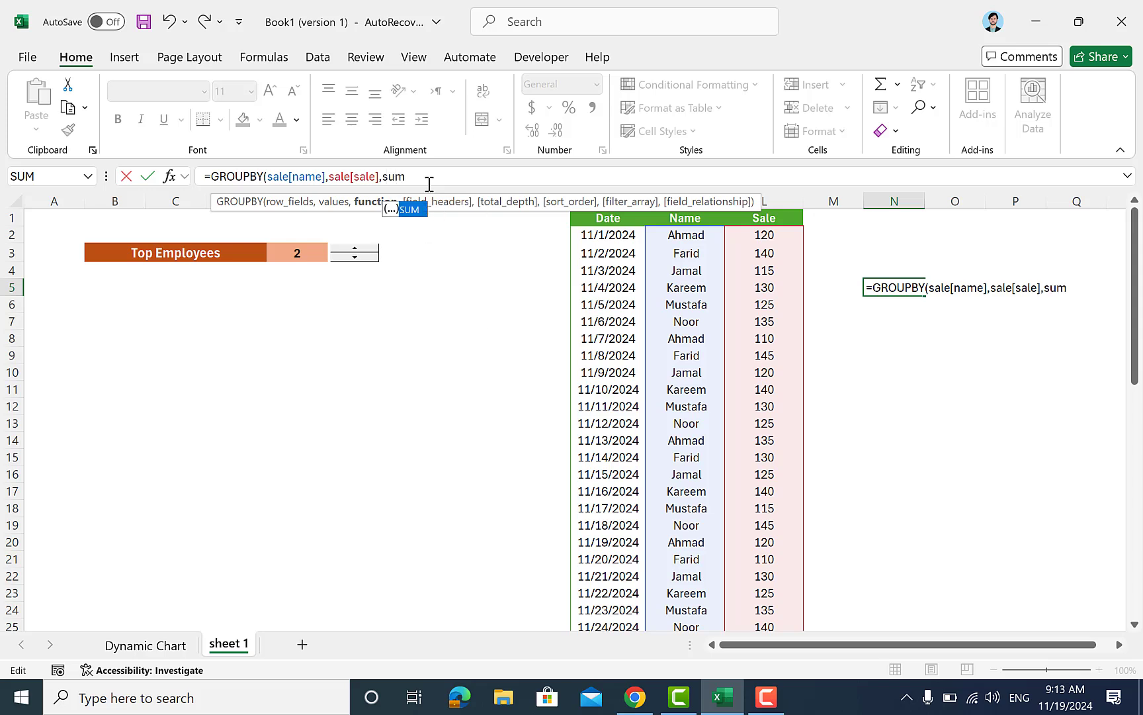
{"action": "type", "text": ",,"}
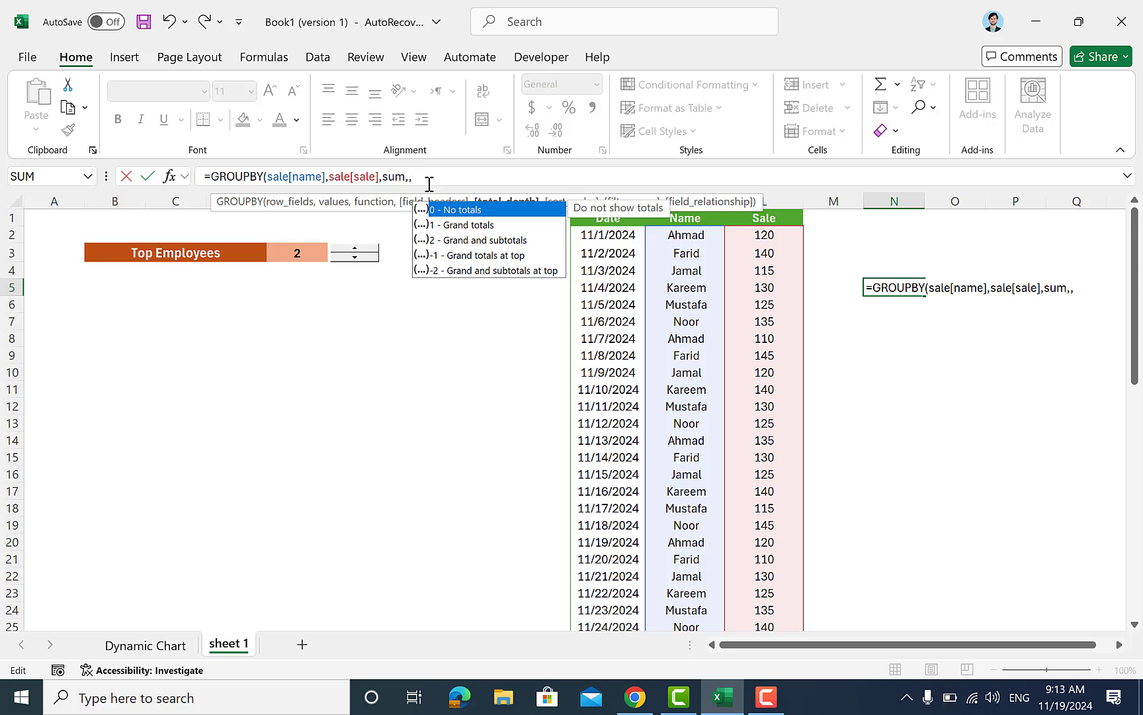
{"action": "type", "text": "0,"}
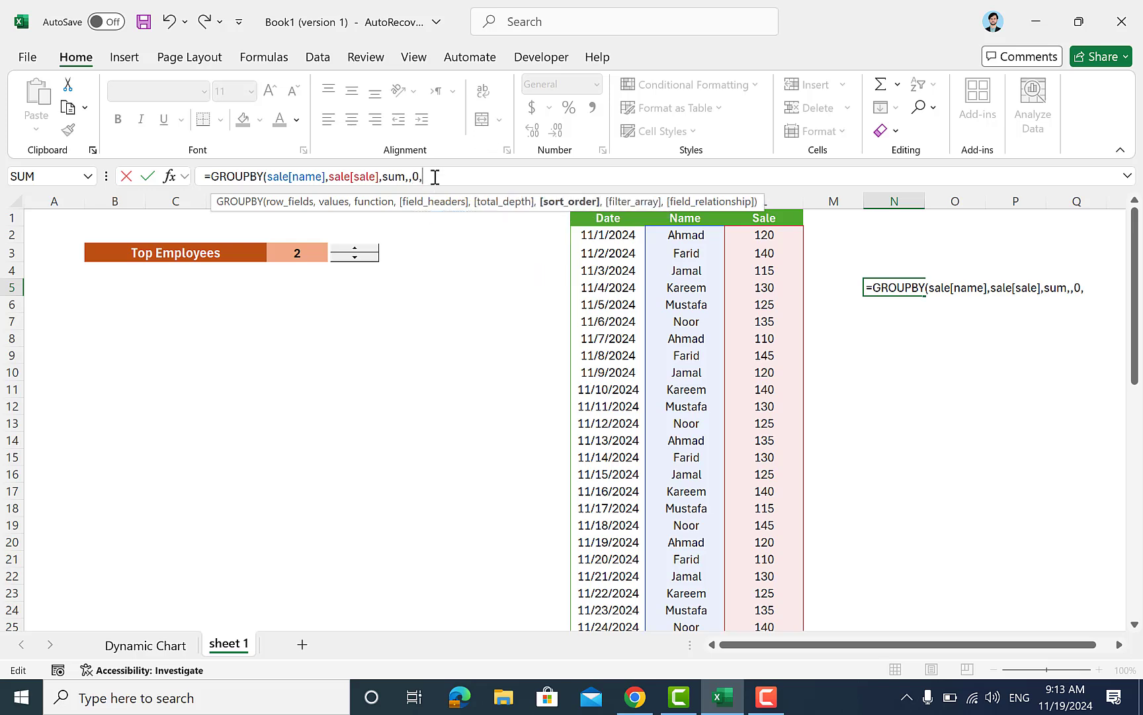
{"action": "type", "text": "-2"}
{"action": "type", "text": ")"}
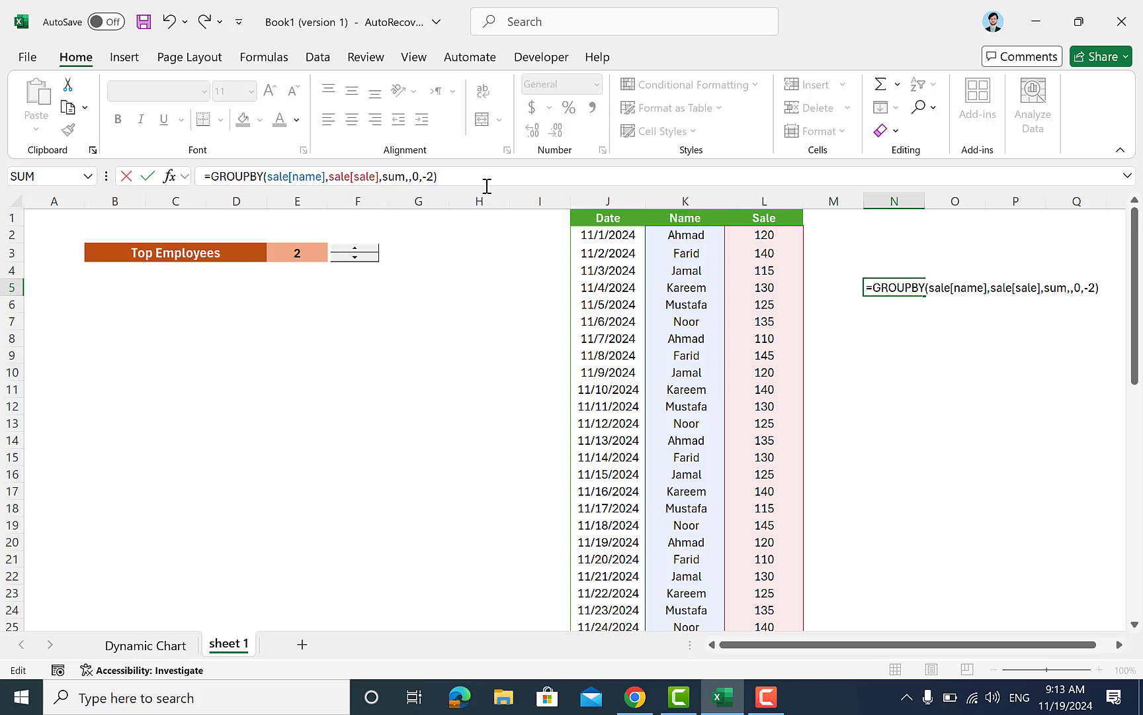
{"action": "key", "text": "Return"}
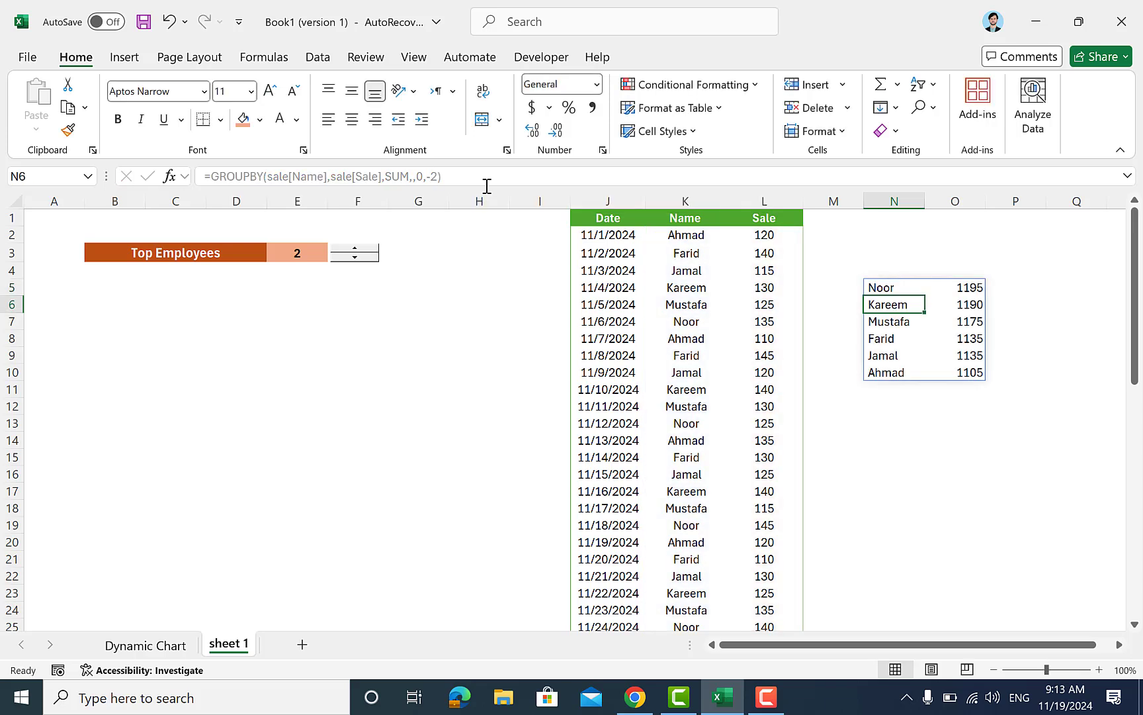
Step: Examine the names, summed sales and sort order in the GROUPBY summary starting at N5
{"action": "left_click", "coordinate": [826, 306]}
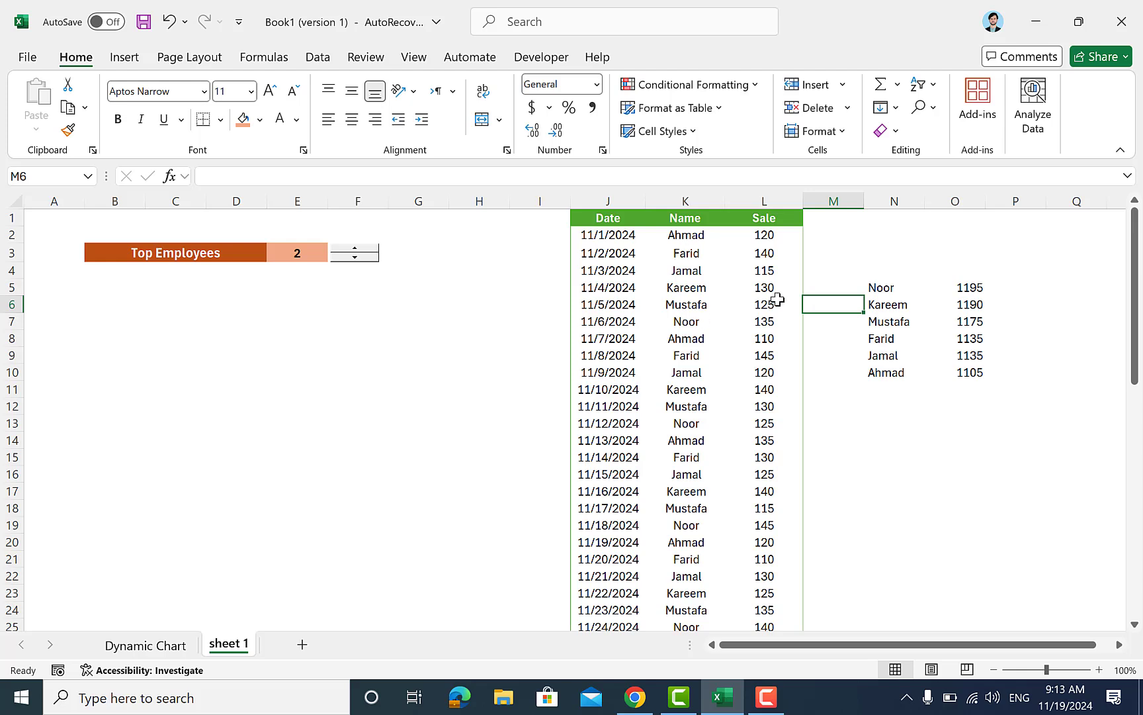
{"action": "left_click", "coordinate": [844, 257]}
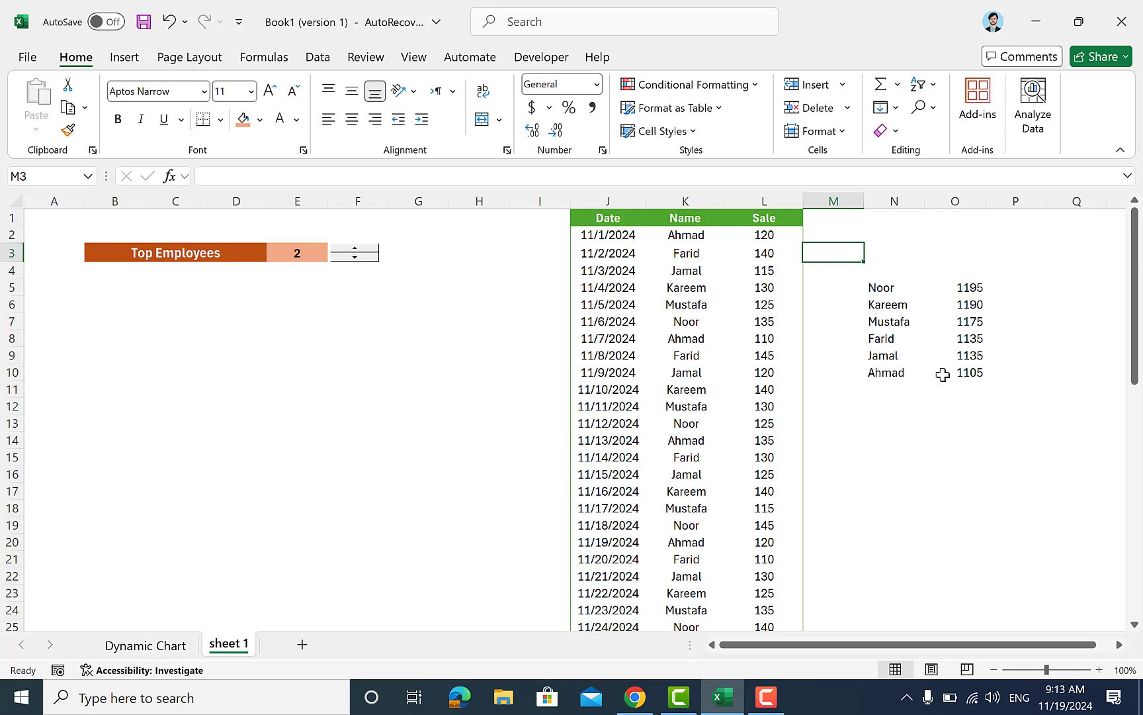
{"action": "left_click", "coordinate": [942, 401]}
{"action": "left_click", "coordinate": [926, 355]}
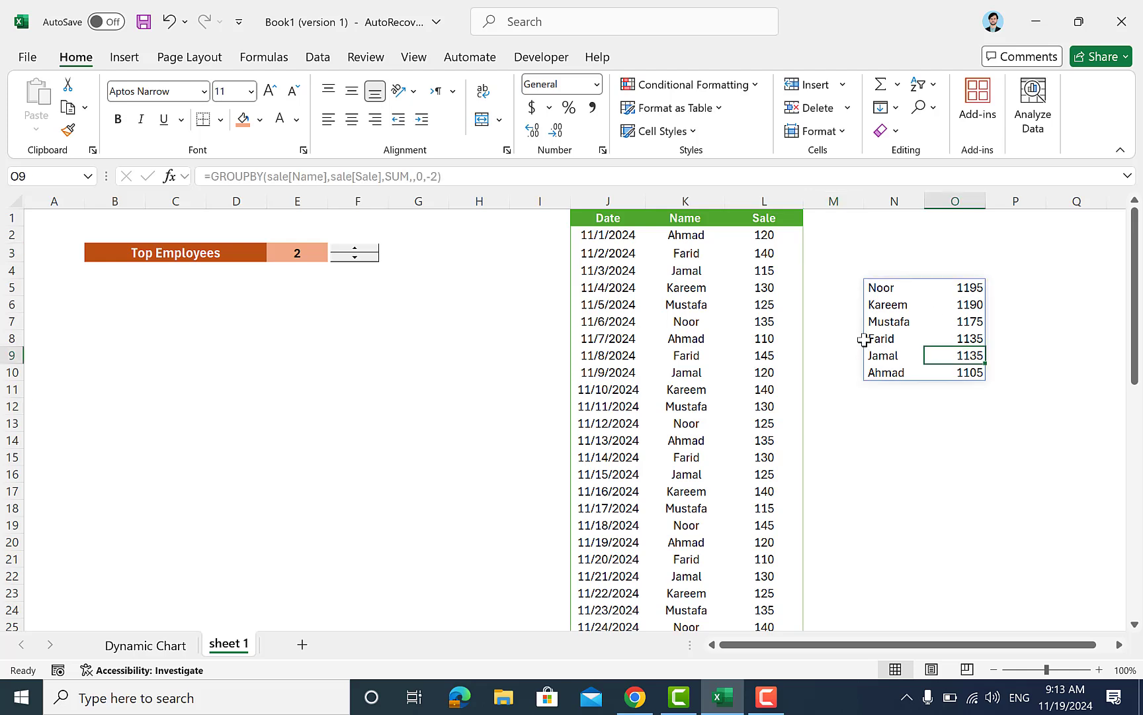
{"action": "left_click", "coordinate": [890, 317]}
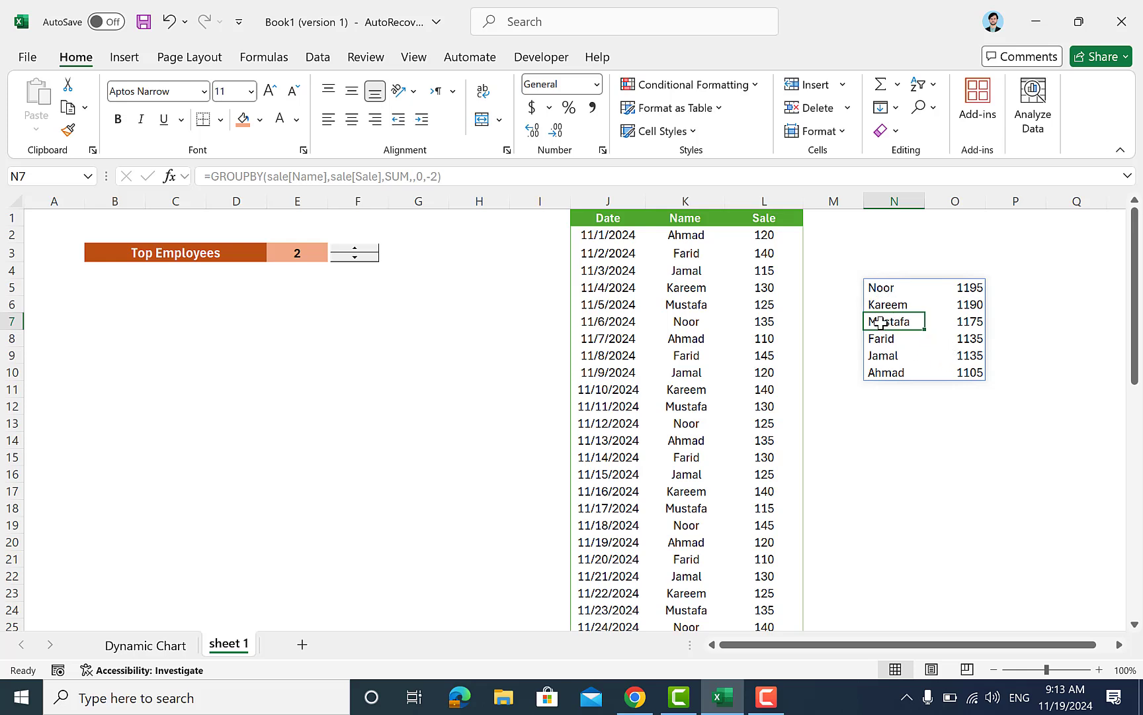
{"action": "left_click", "coordinate": [896, 289]}
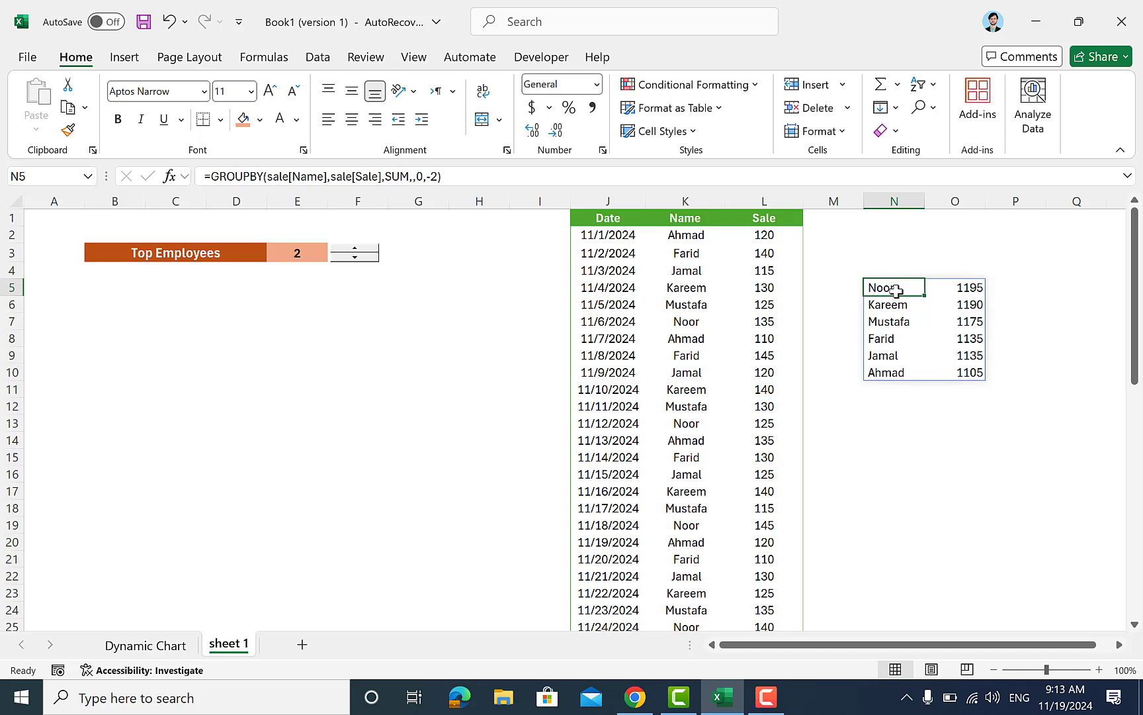
{"action": "left_click", "coordinate": [899, 339]}
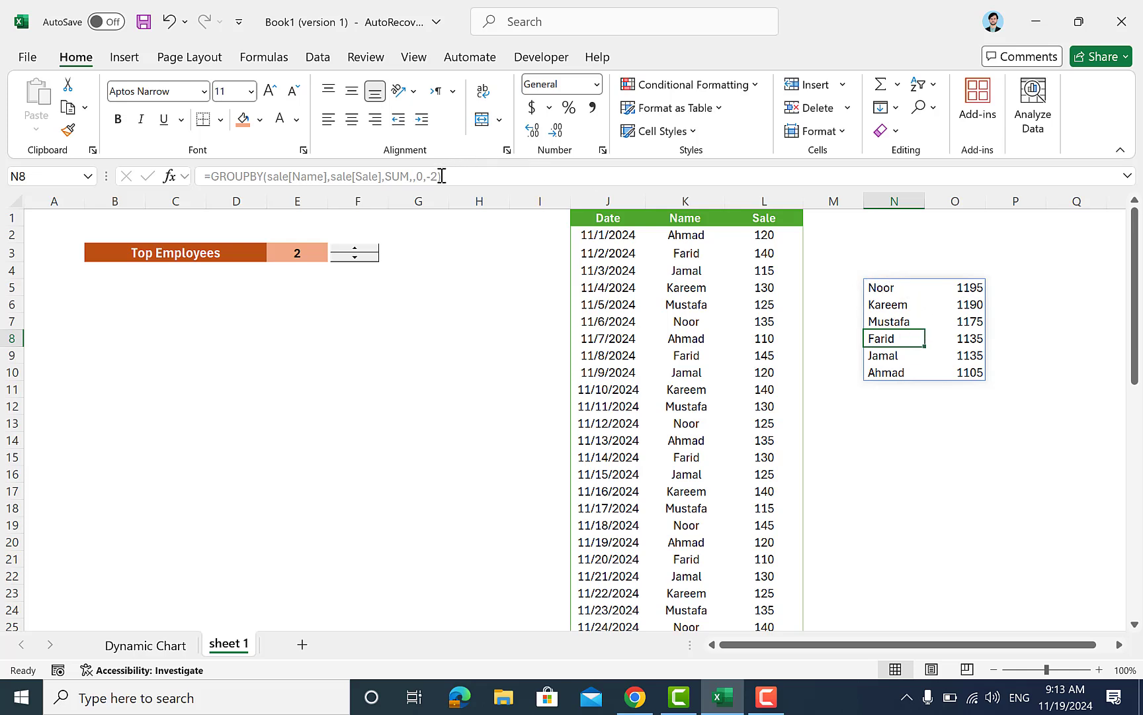
Step: Wrap the GROUPBY formula in N5 in TAKE, using cell E3 as the number of rows to return
{"action": "left_click", "coordinate": [218, 178]}
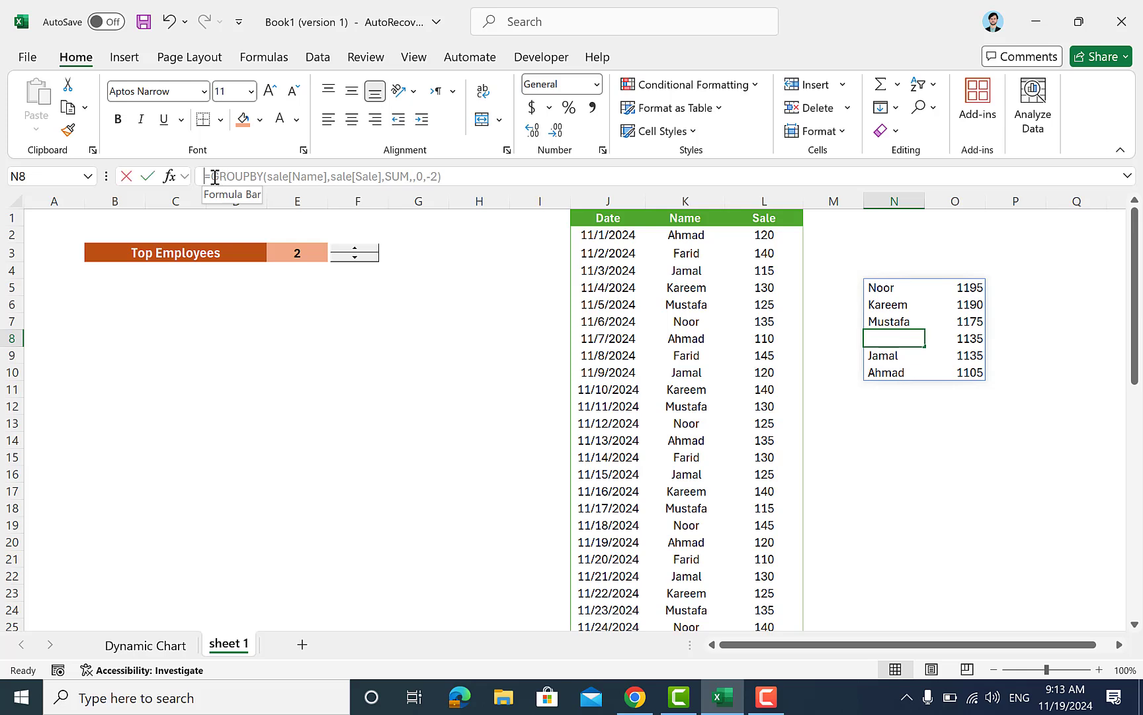
{"action": "left_click", "coordinate": [877, 299]}
{"action": "left_click", "coordinate": [876, 286]}
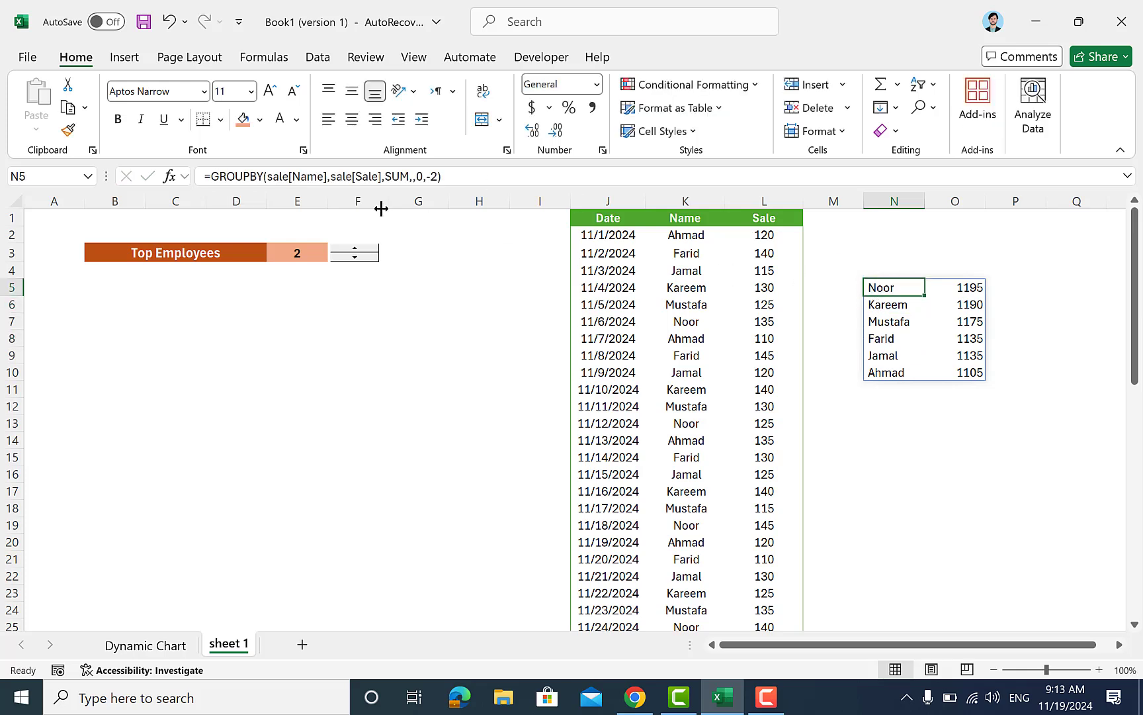
{"action": "left_click", "coordinate": [212, 176]}
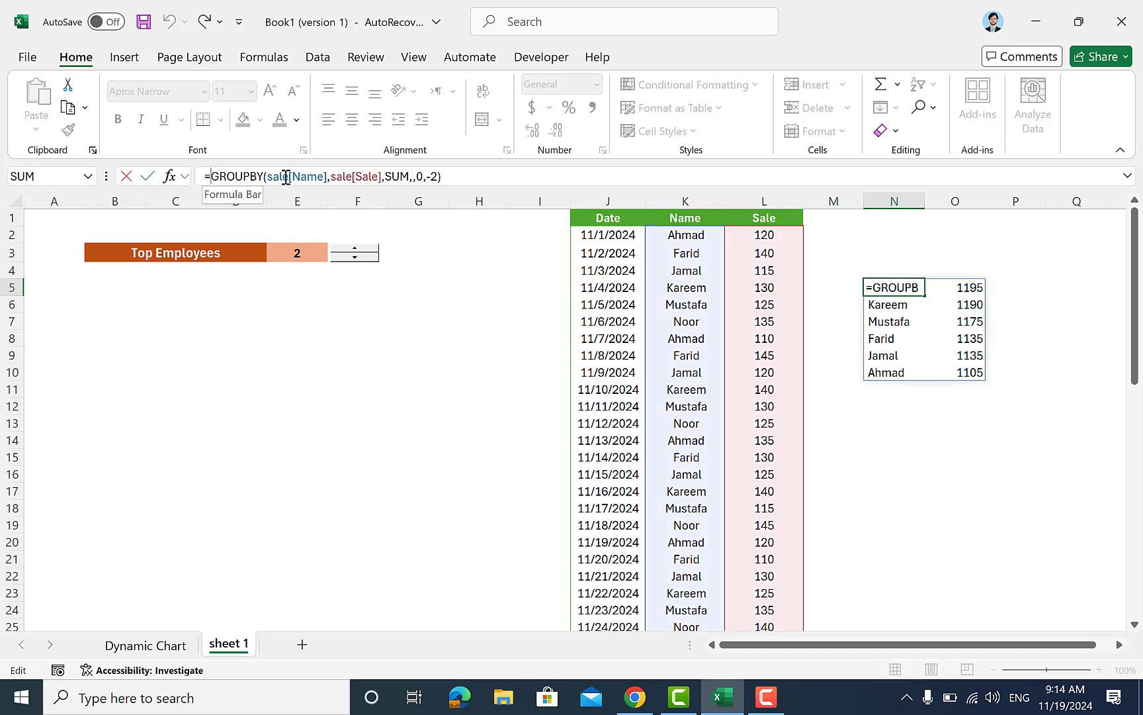
{"action": "type", "text": "take"}
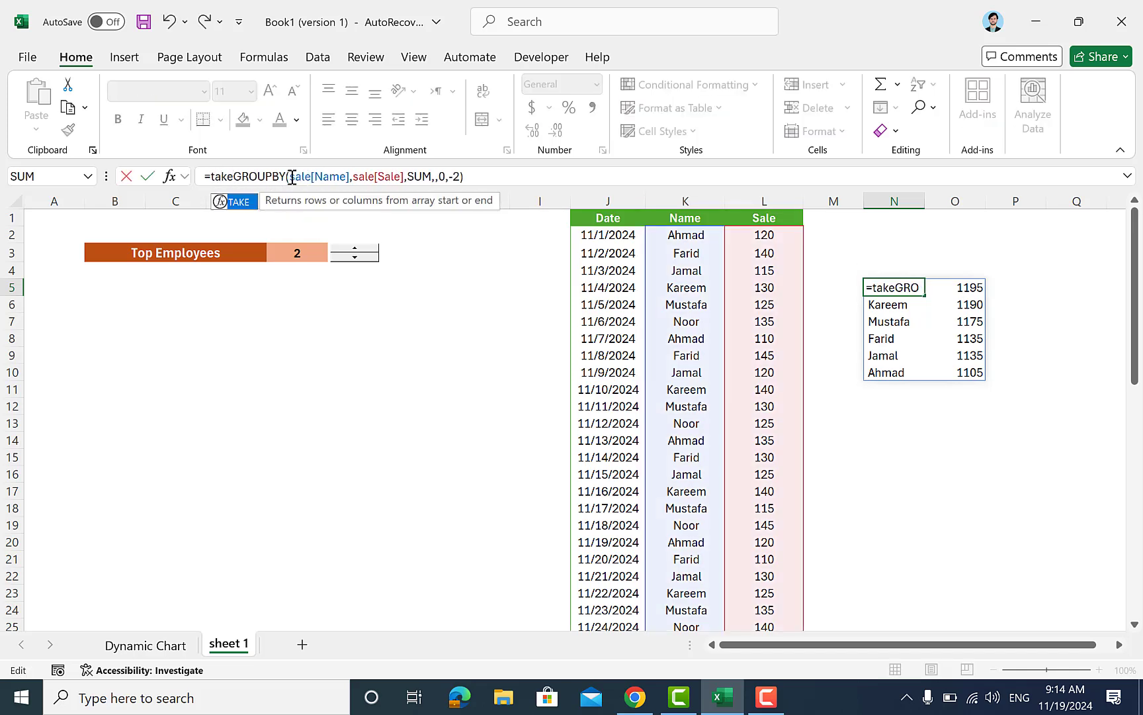
{"action": "key", "text": "Tab"}
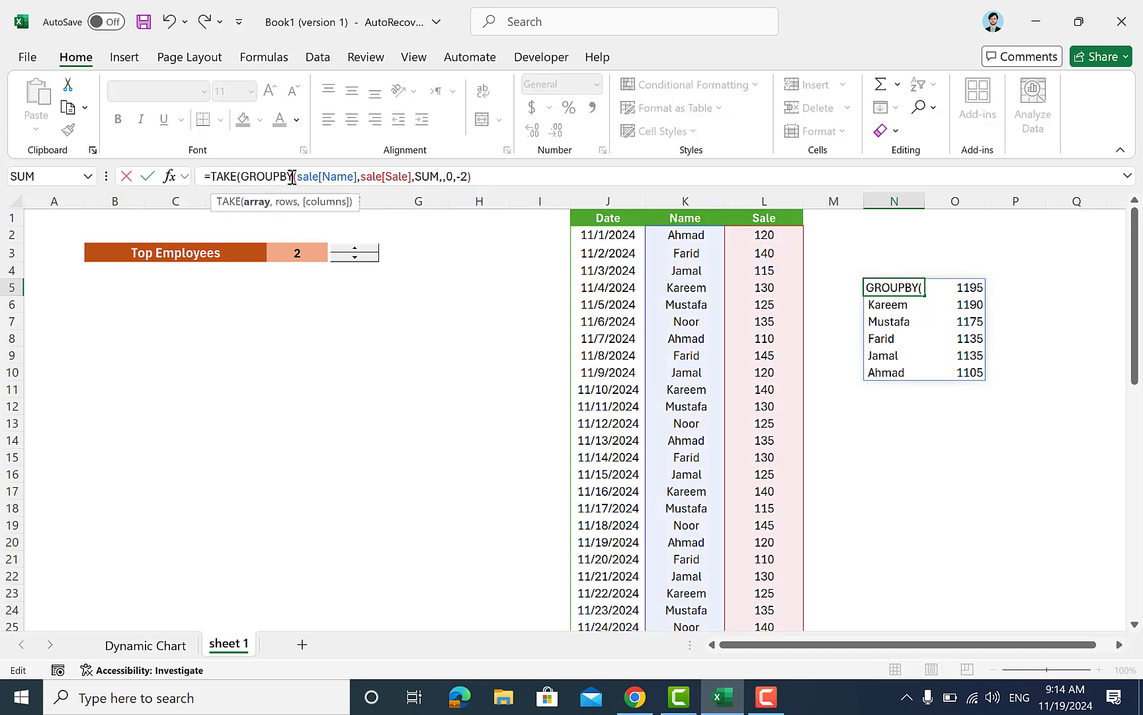
{"action": "left_click", "coordinate": [477, 177]}
{"action": "type", "text": ","}
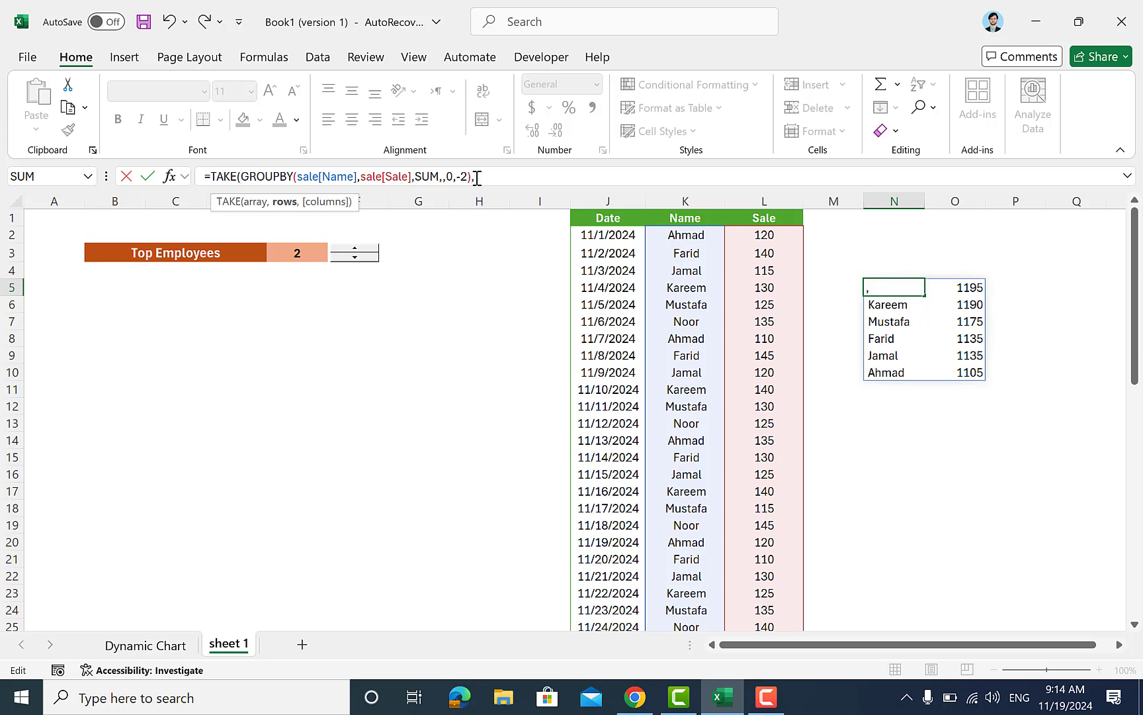
{"action": "left_click", "coordinate": [300, 254]}
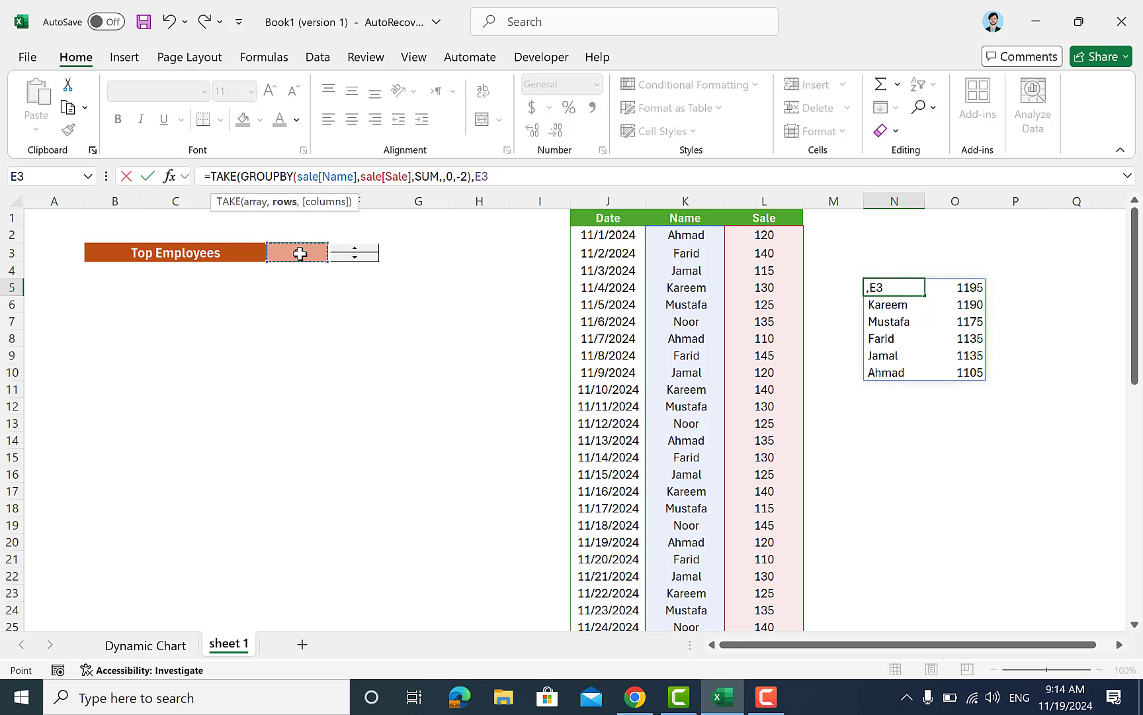
{"action": "type", "text": ")"}
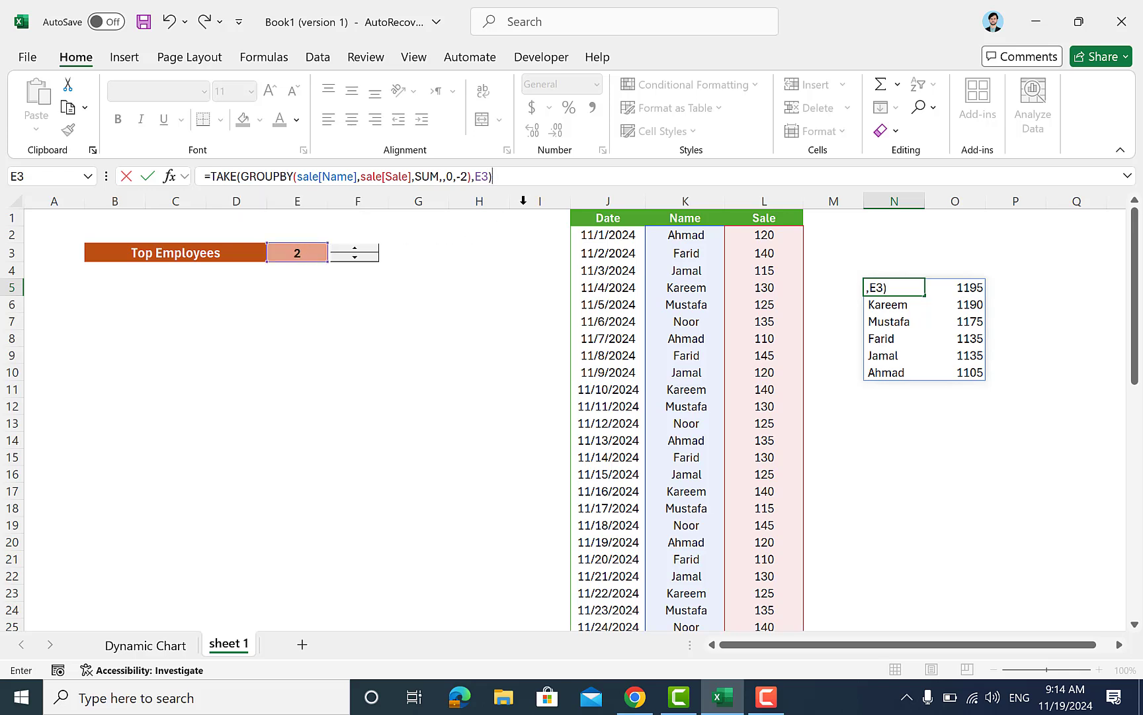
{"action": "key", "text": "Return"}
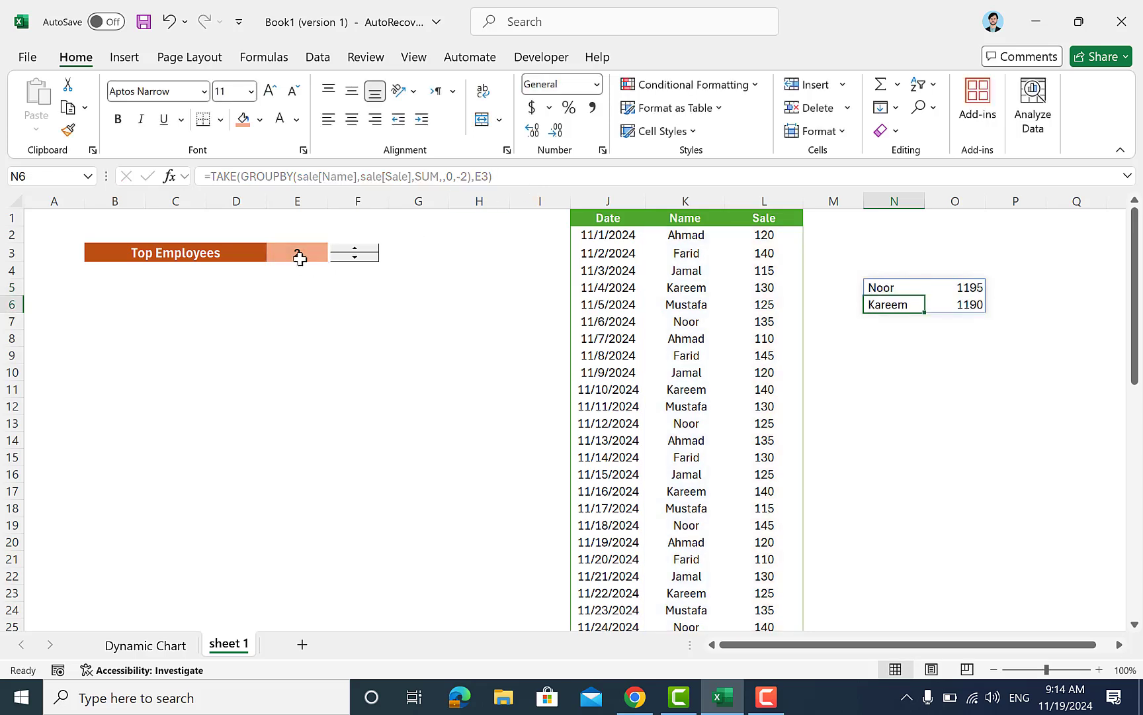
Step: Test the summary with the Top Employees spin button, raising E3 to 6 and lowering it to 4
{"action": "left_click", "coordinate": [904, 338]}
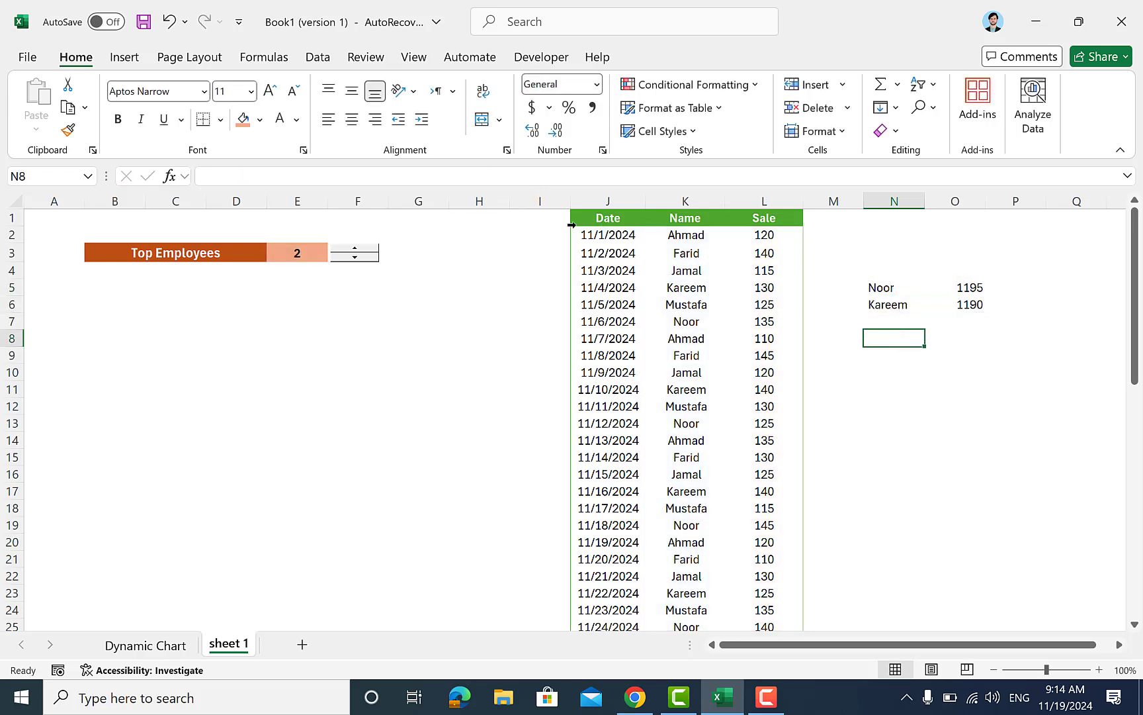
{"action": "left_click", "coordinate": [913, 298]}
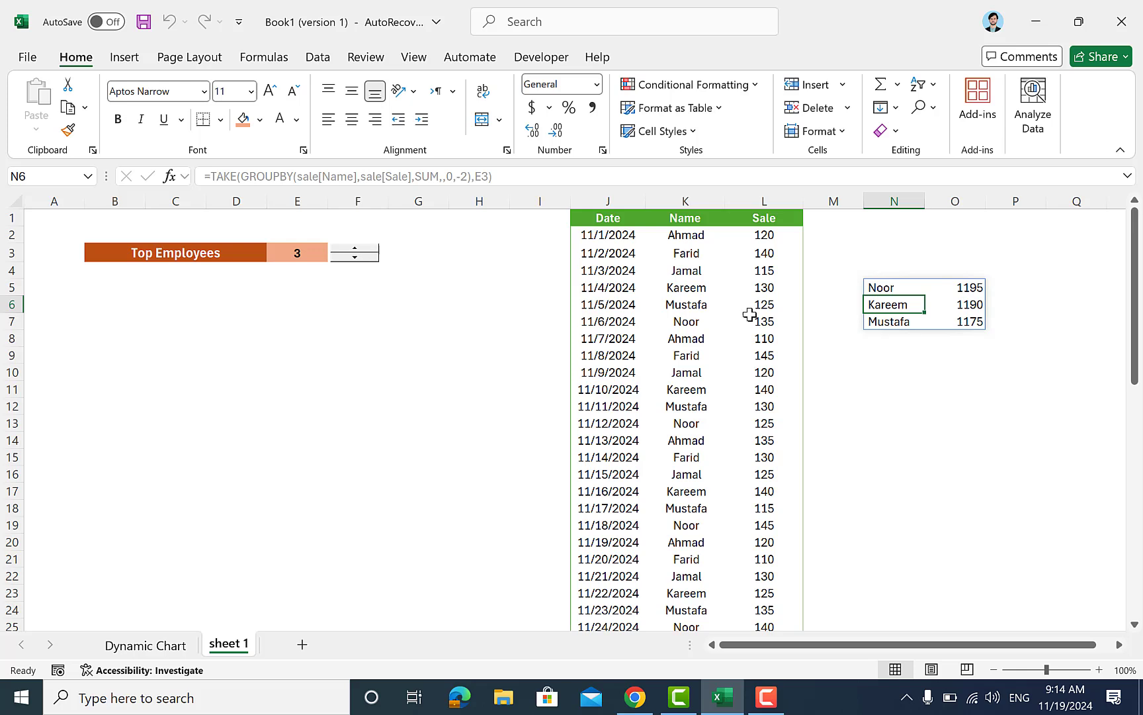
{"action": "left_click", "coordinate": [896, 267]}
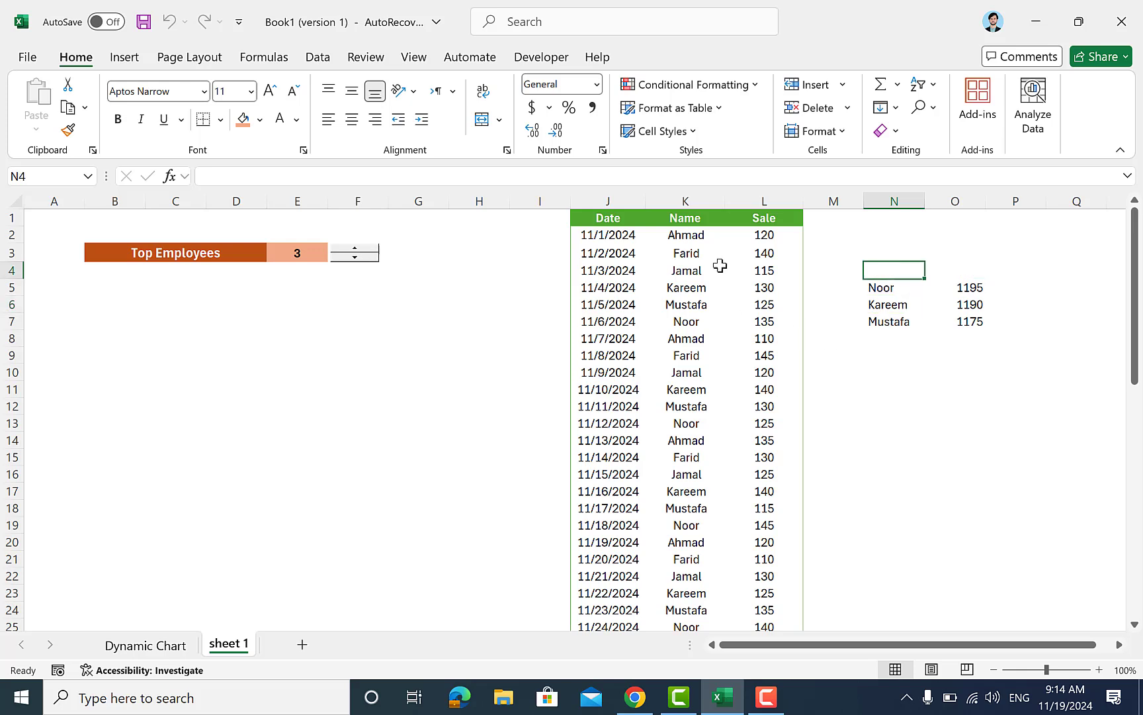
{"action": "left_click", "coordinate": [357, 247]}
{"action": "left_click", "coordinate": [356, 257]}
{"action": "left_click", "coordinate": [356, 248]}
{"action": "left_click", "coordinate": [360, 248]}
{"action": "left_click", "coordinate": [361, 248]}
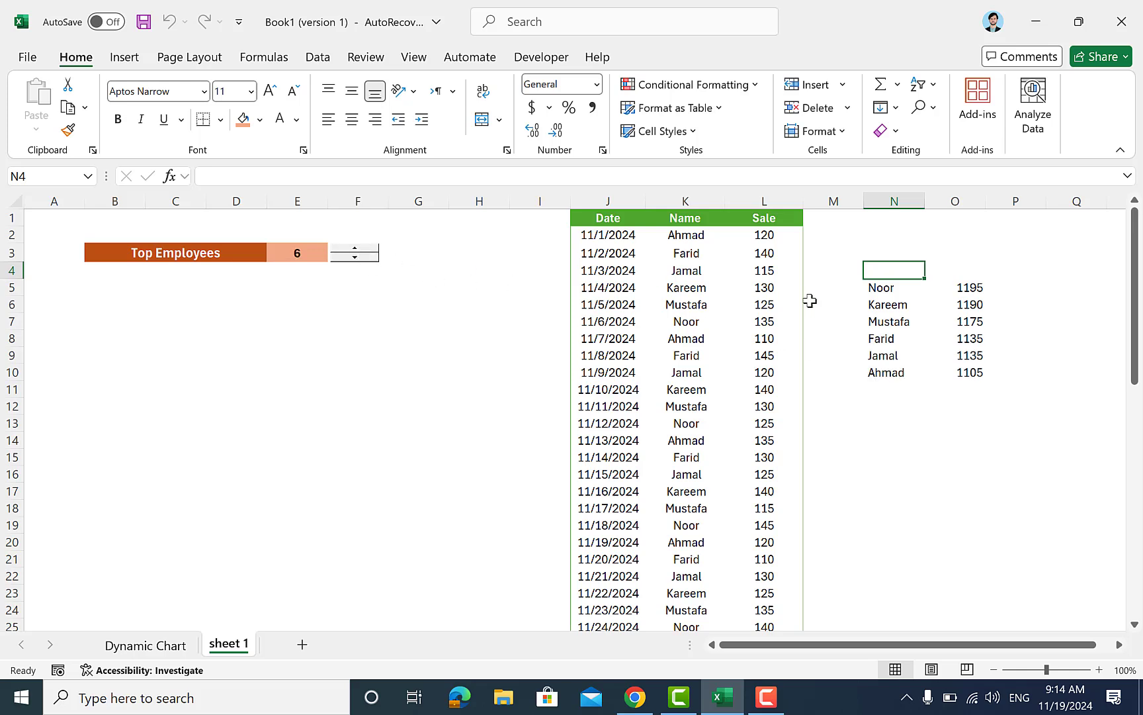
{"action": "left_click", "coordinate": [362, 257]}
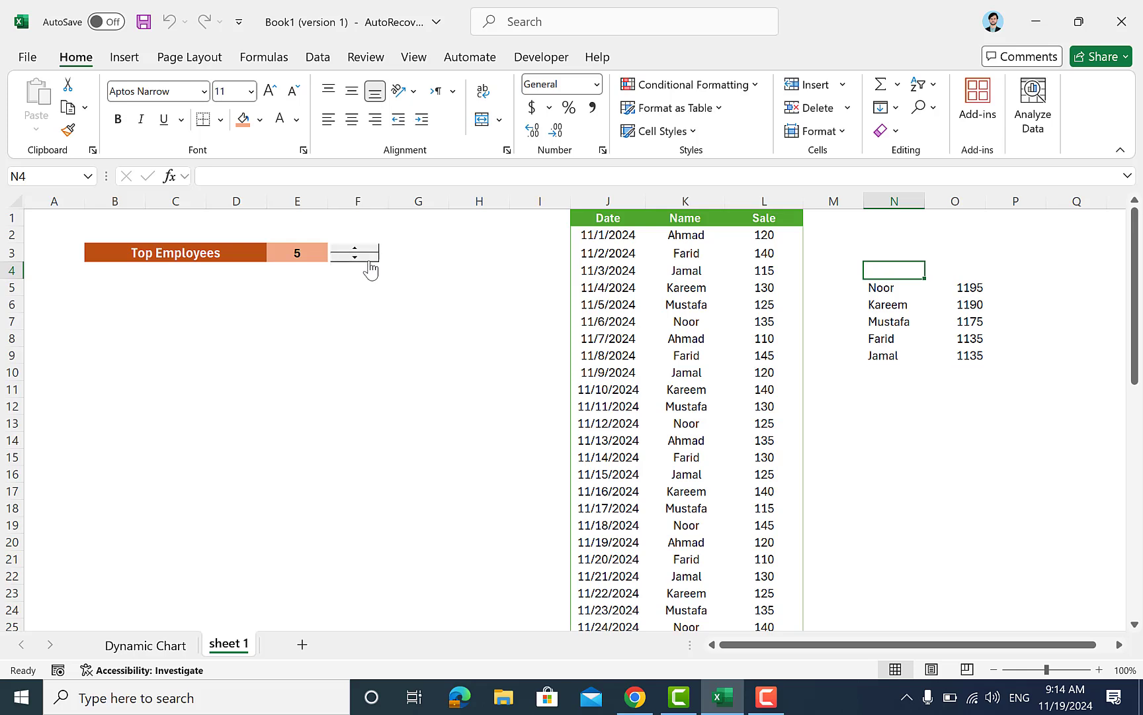
{"action": "left_click", "coordinate": [363, 257]}
Step: Insert a 2-D clustered column chart from the summary at N5 and place it directly beneath the Top Employees label
{"action": "left_click", "coordinate": [869, 309]}
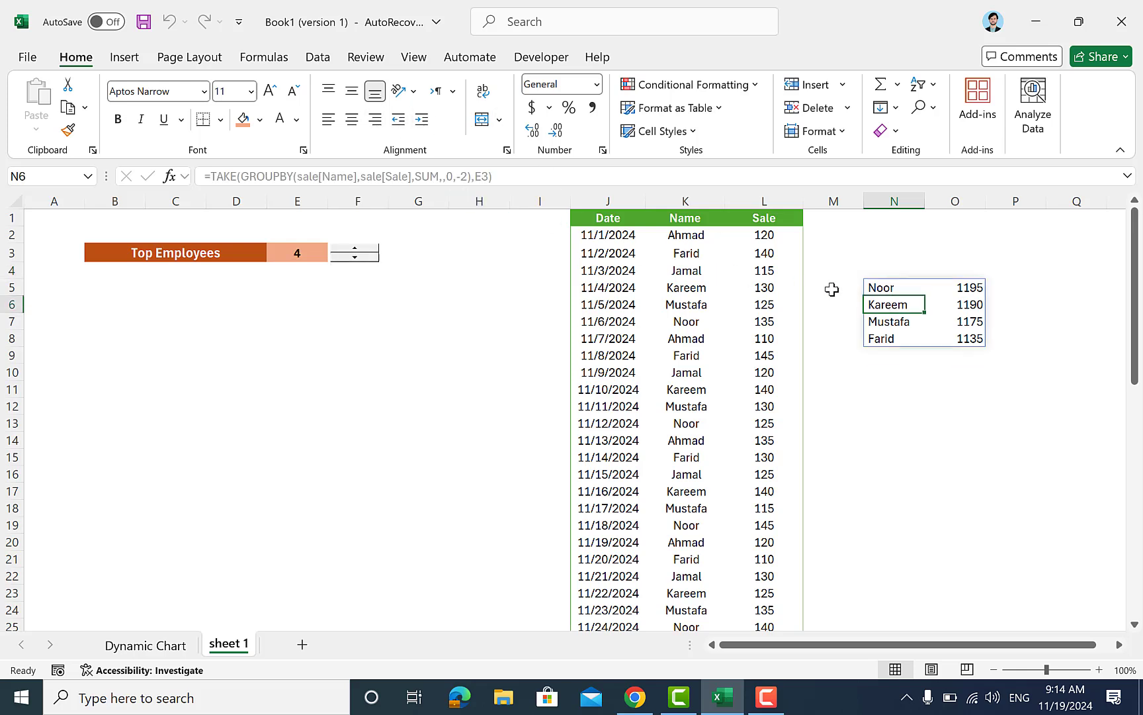
{"action": "left_click", "coordinate": [118, 59]}
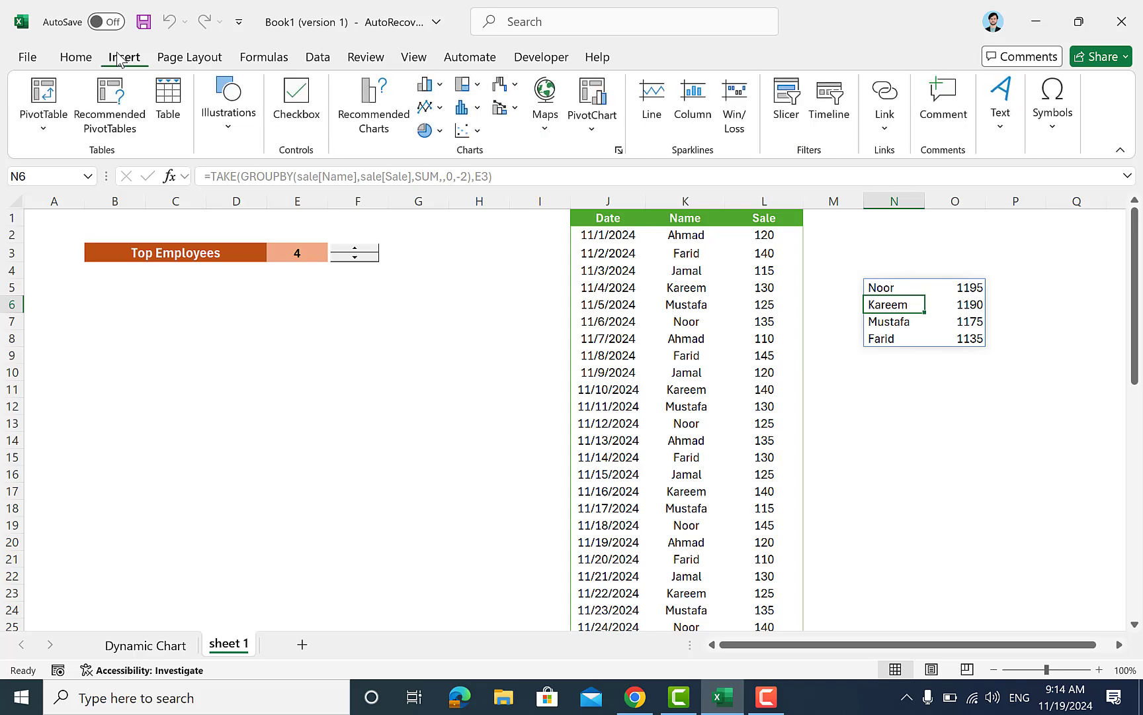
{"action": "left_click", "coordinate": [430, 86]}
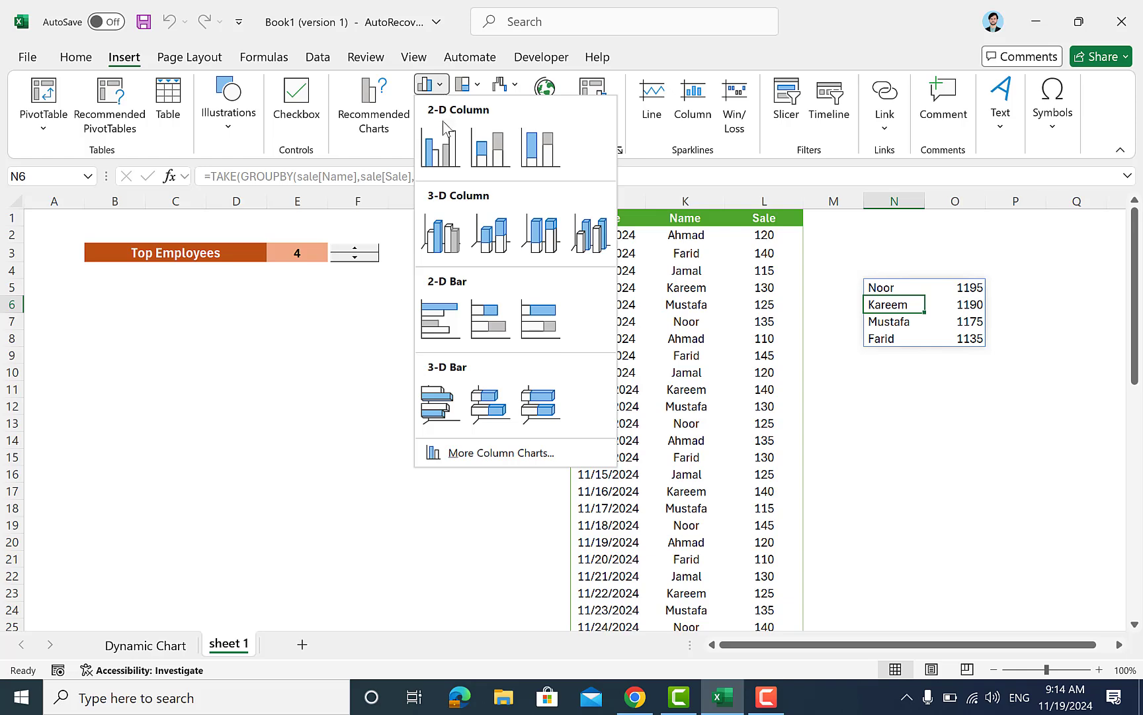
{"action": "left_click", "coordinate": [439, 147]}
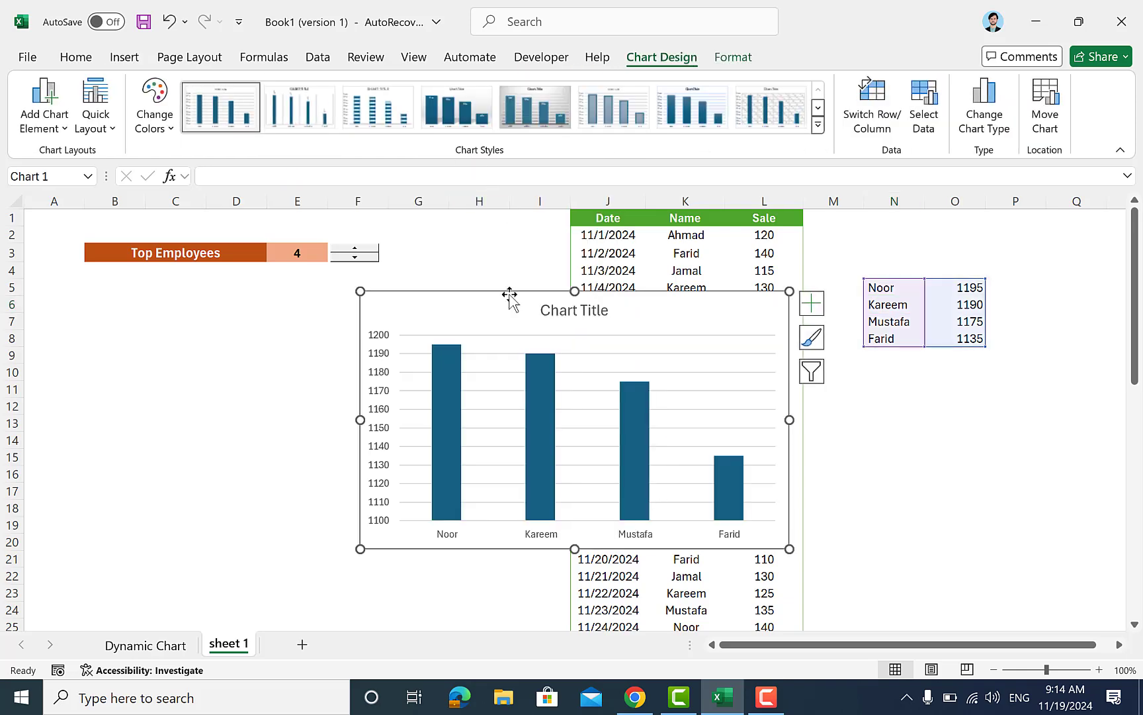
{"action": "left_click_drag", "start_coordinate": [510, 298], "coordinate": [221, 307]}
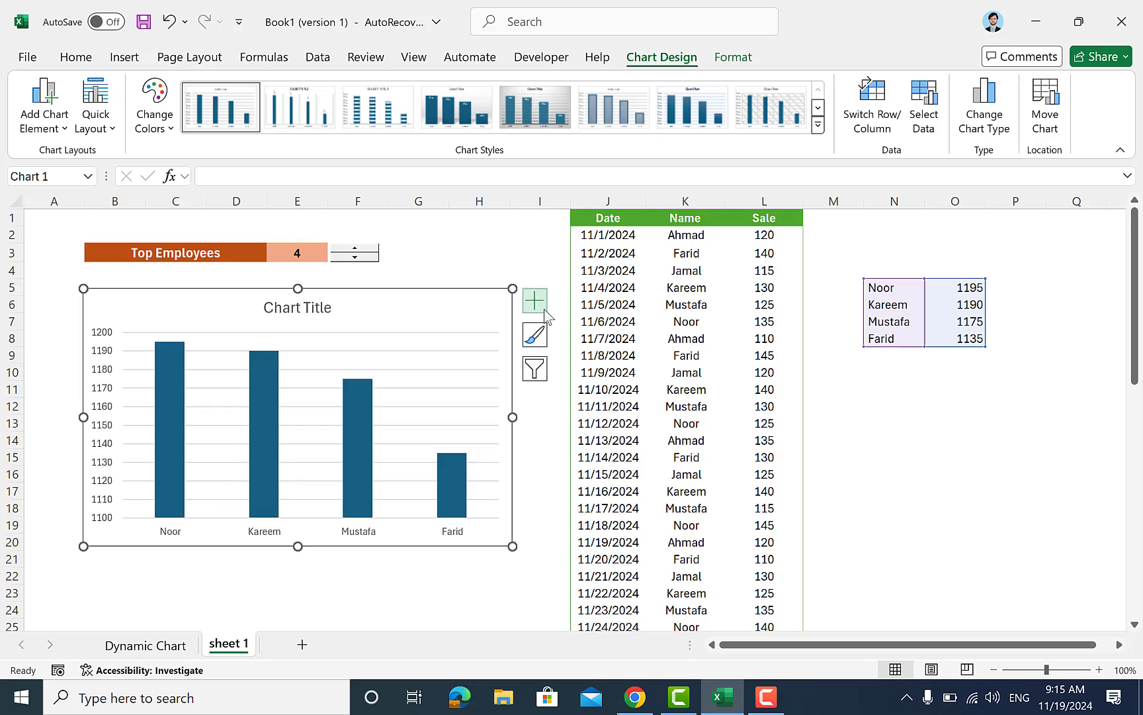
Step: Add data labels and primary major vertical gridlines to the column chart
{"action": "left_click", "coordinate": [536, 310]}
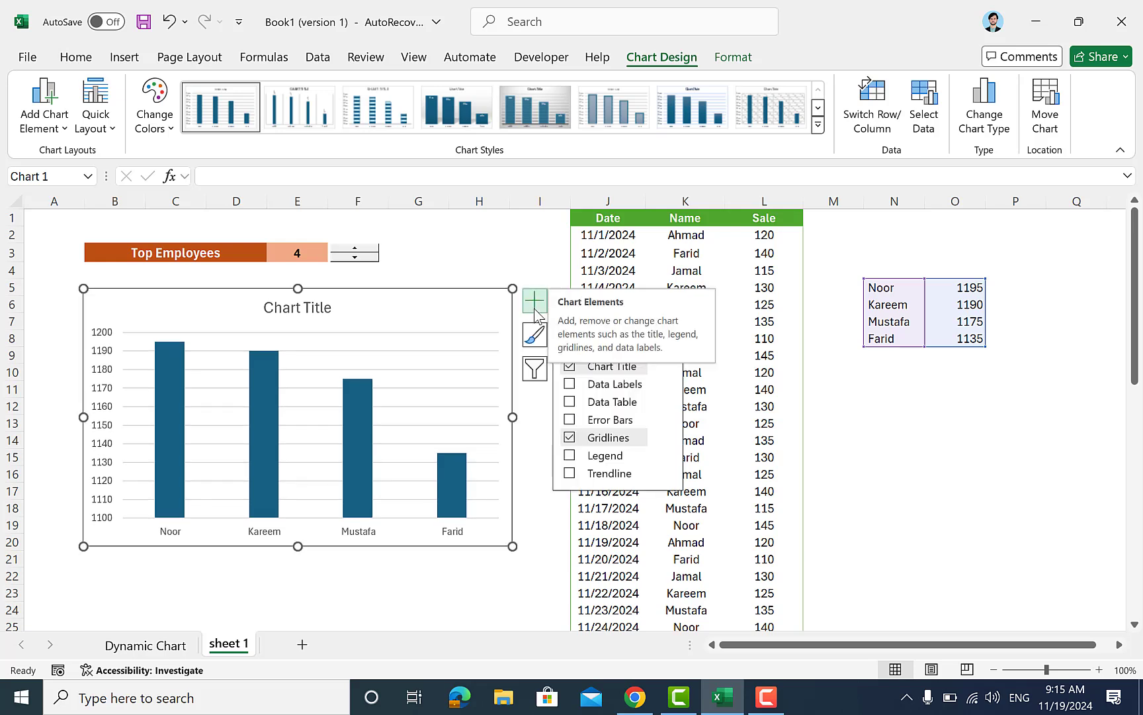
{"action": "left_click", "coordinate": [569, 385]}
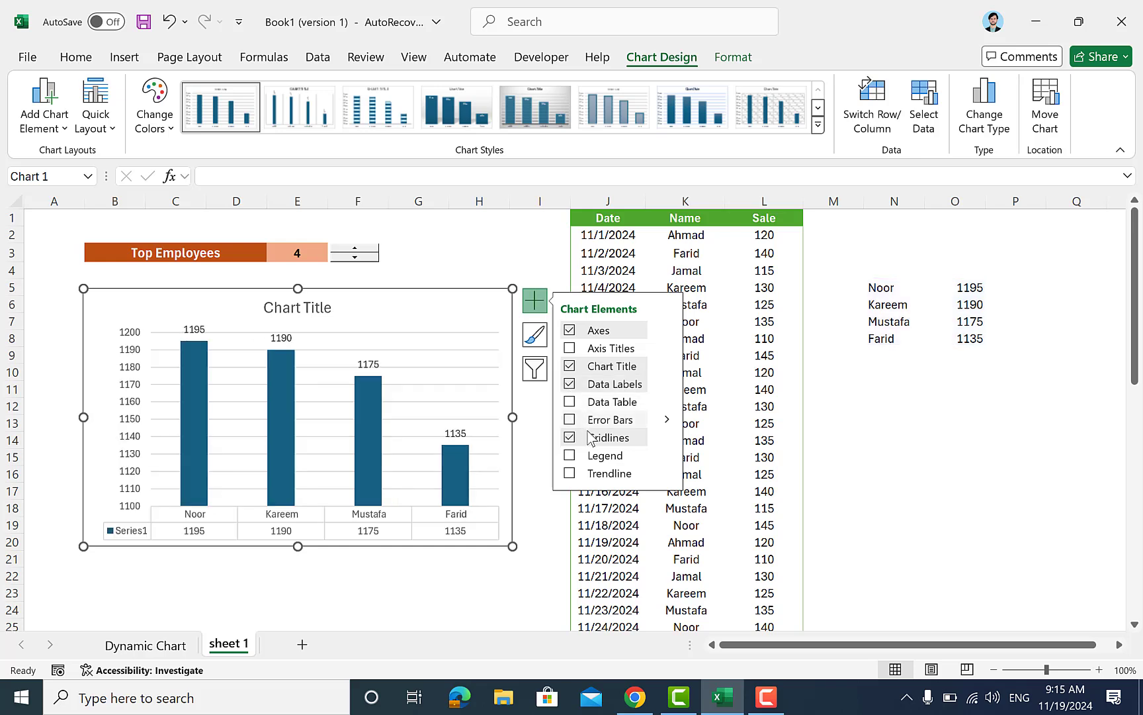
{"action": "left_click", "coordinate": [673, 440]}
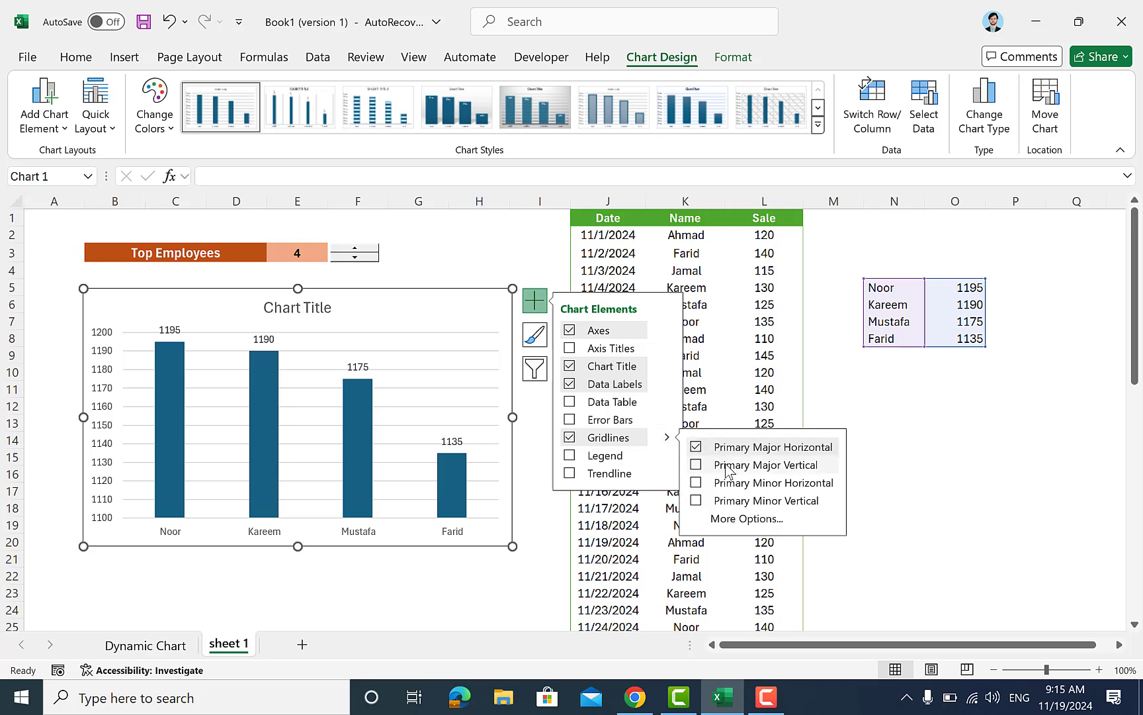
{"action": "left_click", "coordinate": [703, 466]}
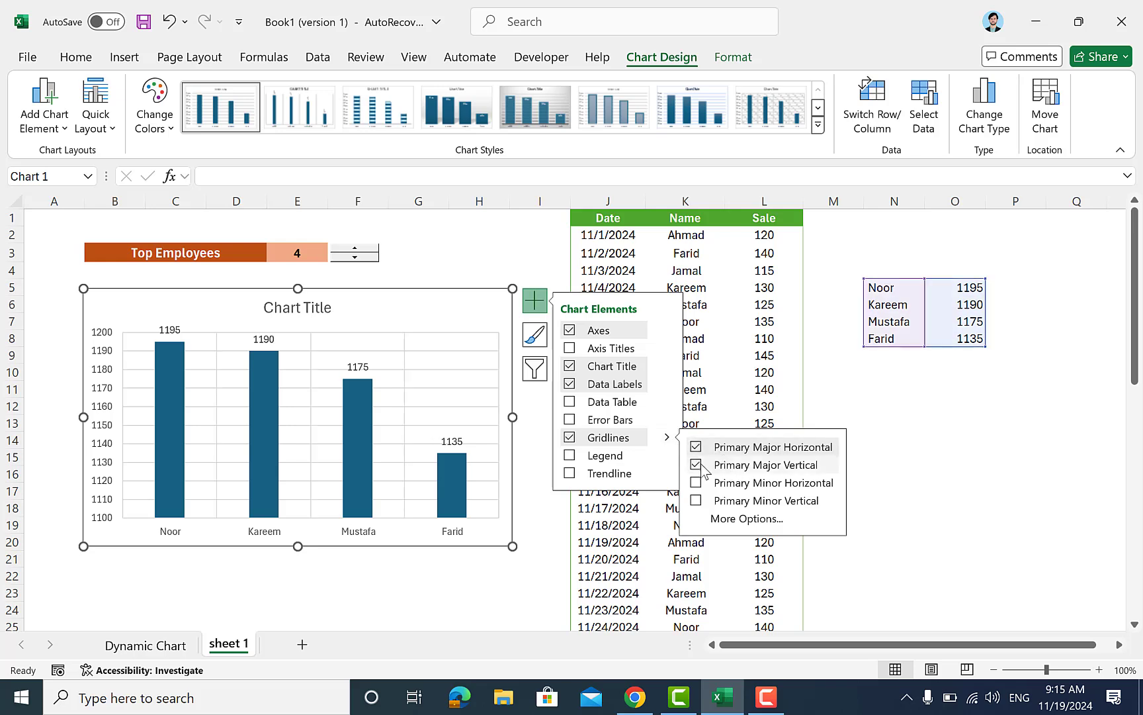
Step: Format the chart's data series fill to vary colors by point
{"action": "left_click", "coordinate": [421, 405]}
{"action": "left_click", "coordinate": [269, 412]}
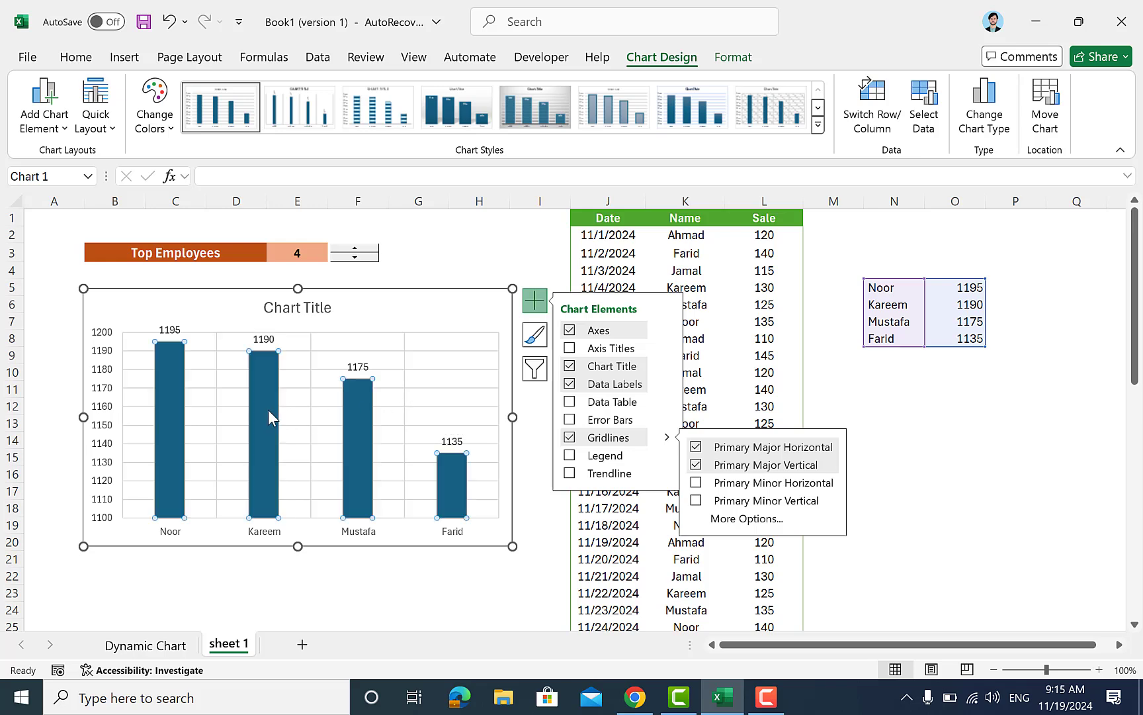
{"action": "right_click", "coordinate": [268, 410]}
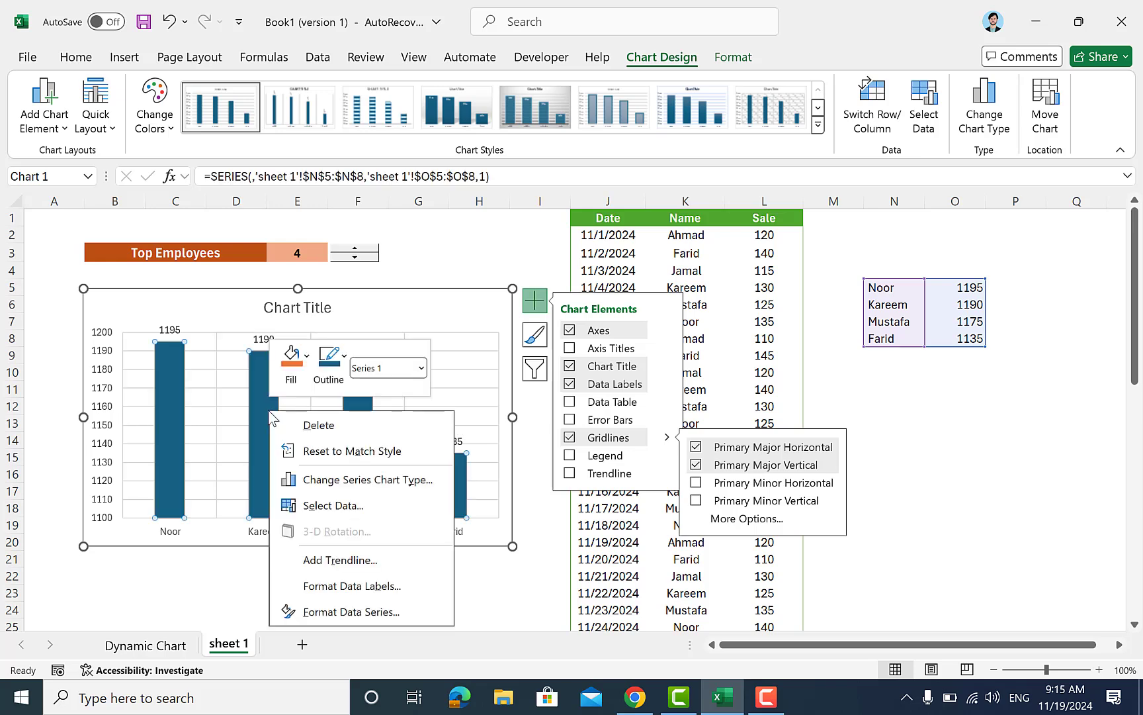
{"action": "left_click", "coordinate": [326, 610]}
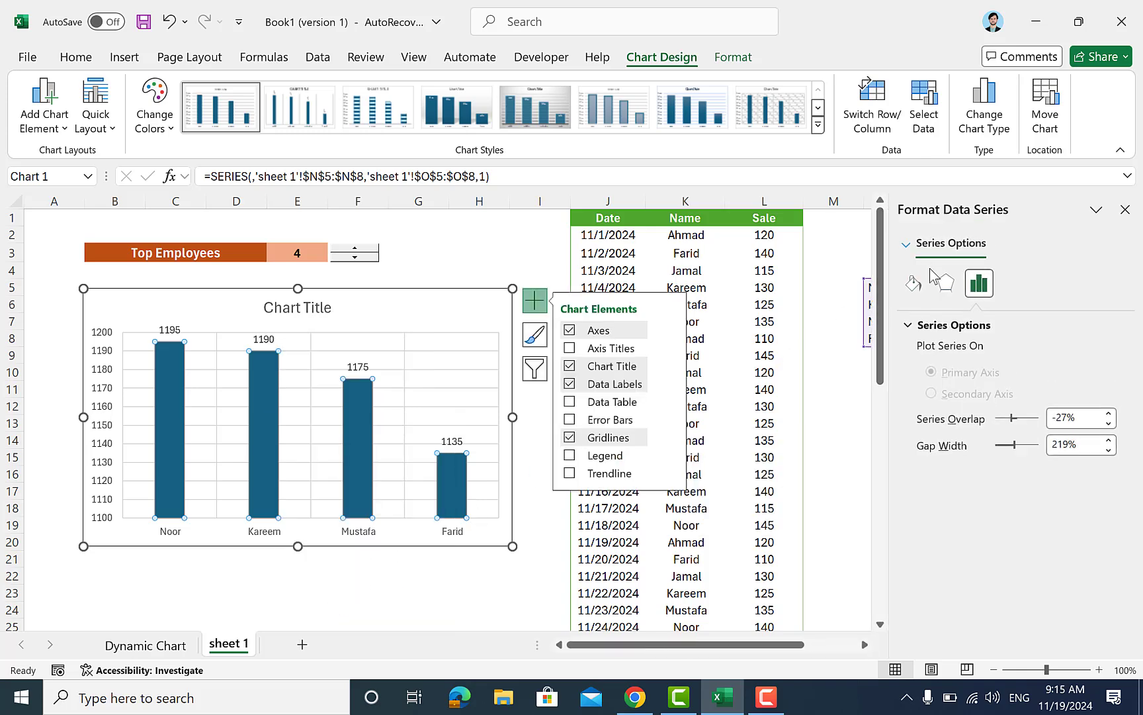
{"action": "left_click", "coordinate": [913, 283]}
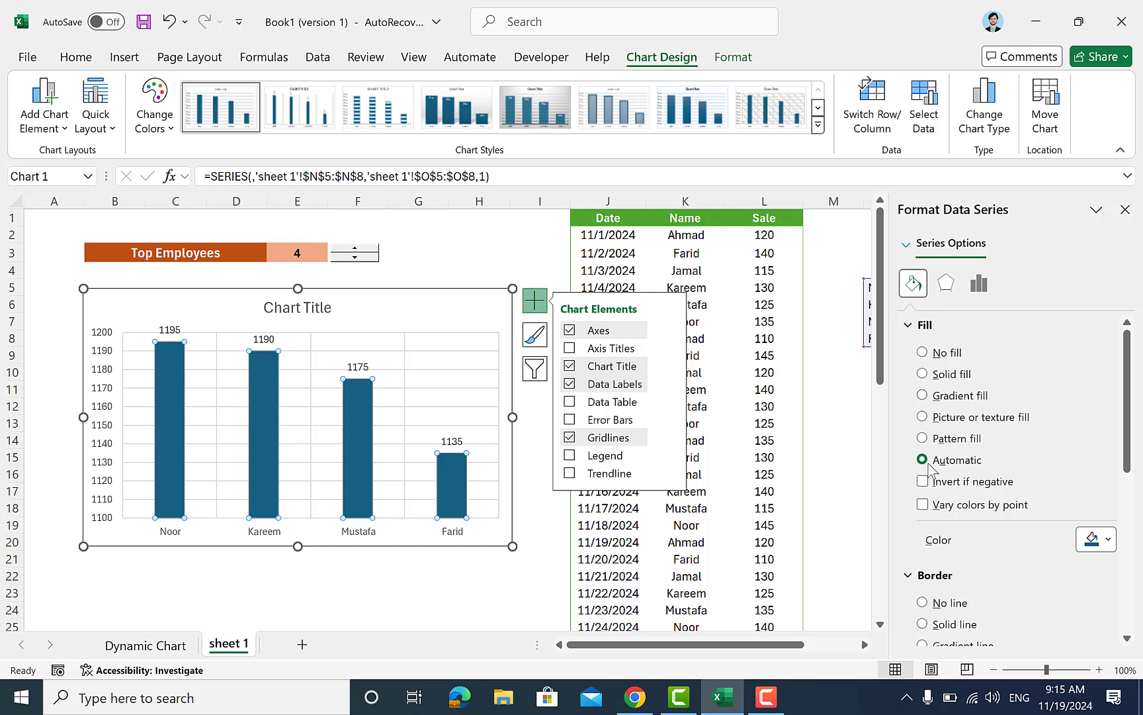
{"action": "left_click", "coordinate": [923, 504]}
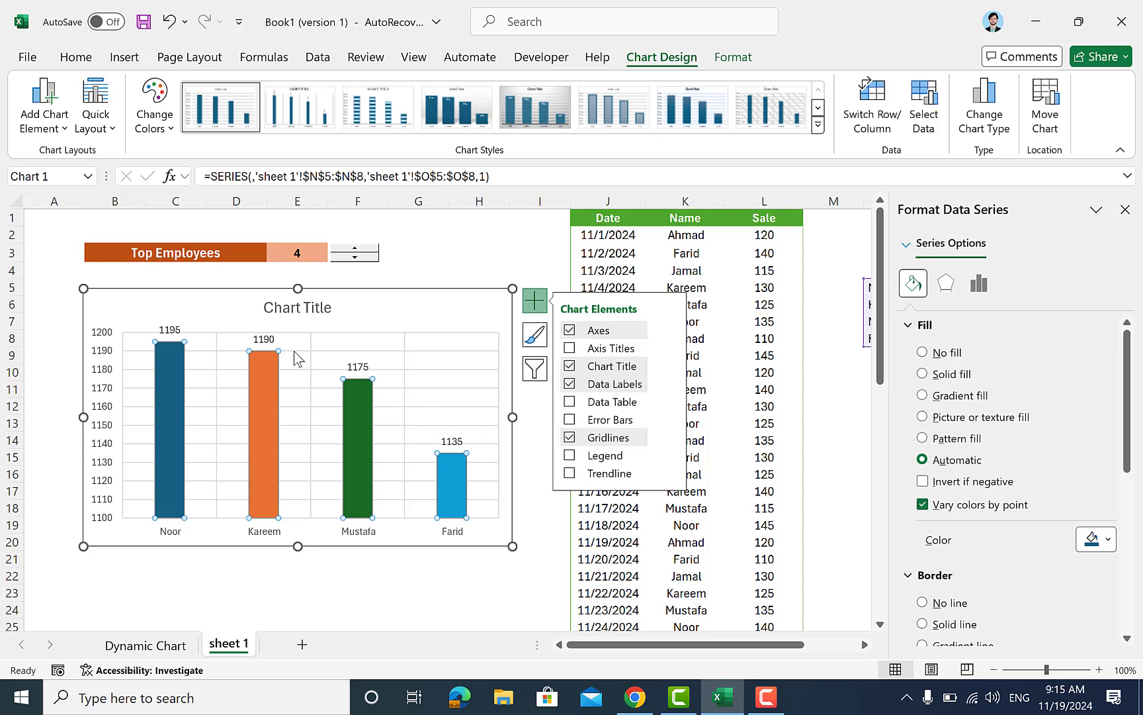
{"action": "left_click", "coordinate": [444, 267]}
Step: Make the chart's data labels bold and set their font size to 10
{"action": "left_click", "coordinate": [357, 366]}
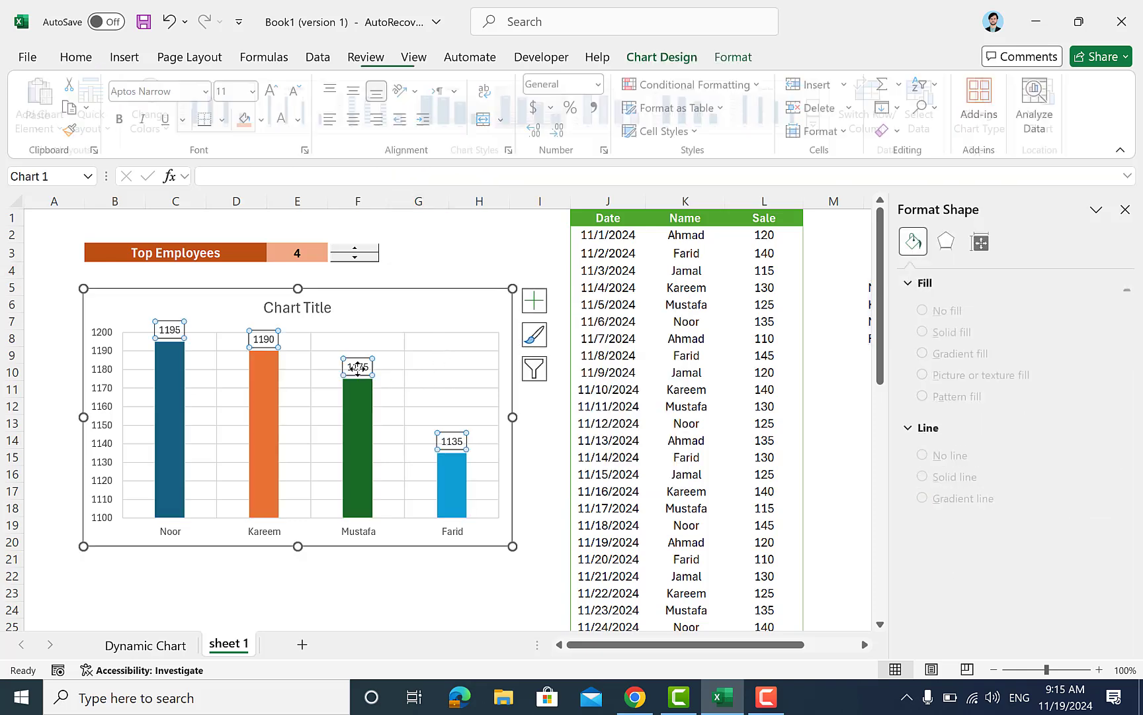
{"action": "left_click", "coordinate": [78, 57]}
{"action": "left_click", "coordinate": [117, 119]}
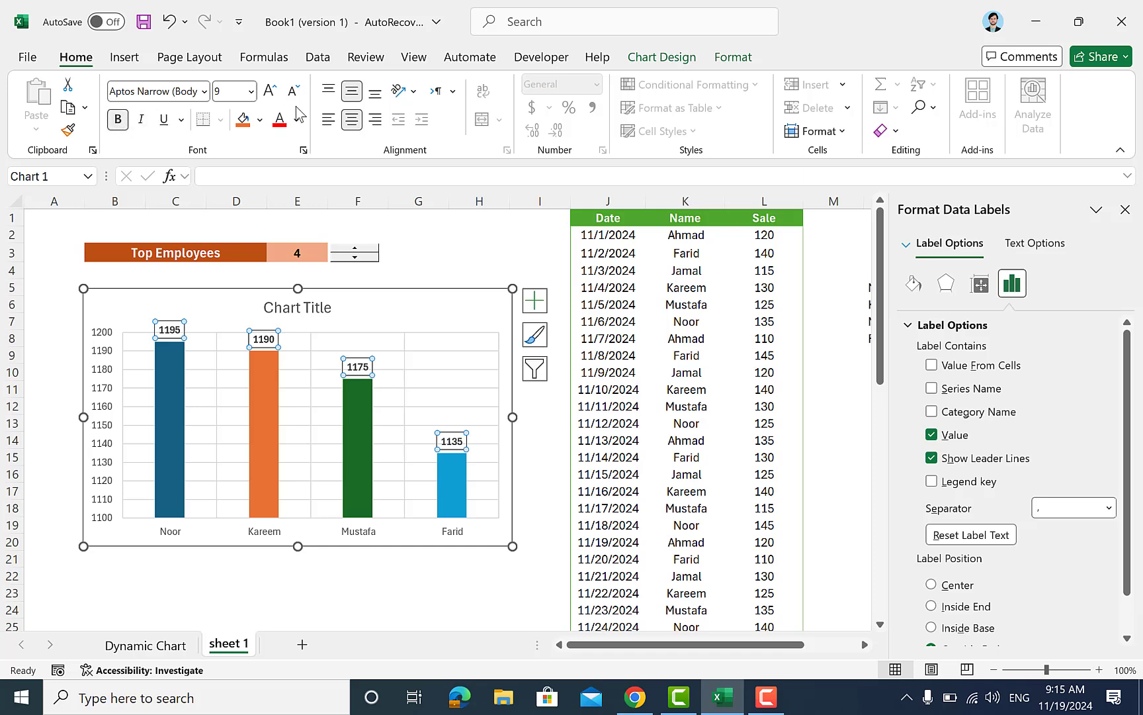
{"action": "left_click", "coordinate": [270, 91]}
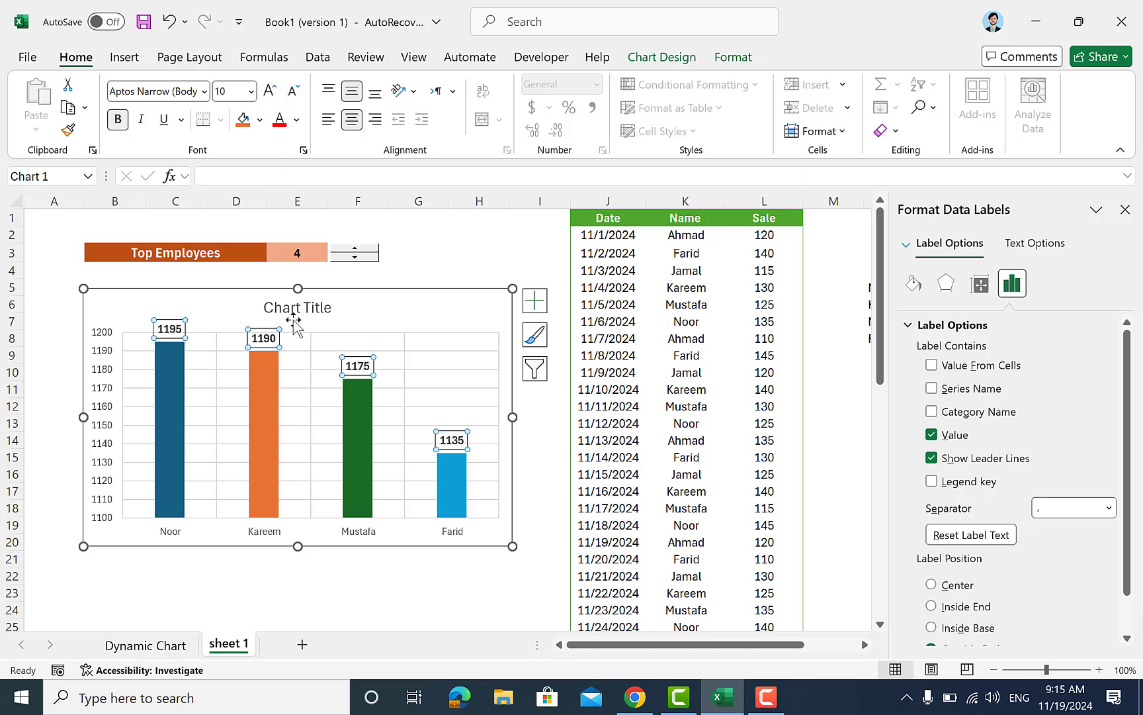
Step: Make the labels of the horizontal name axis and the vertical value axis bold
{"action": "left_click", "coordinate": [359, 536]}
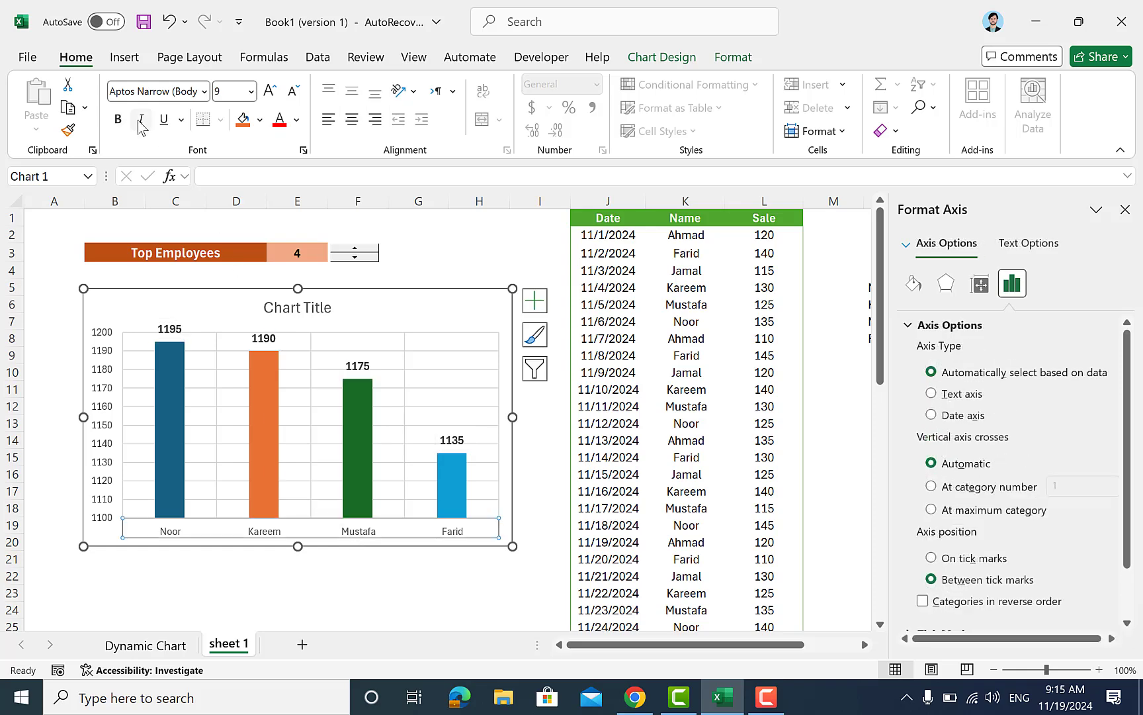
{"action": "left_click", "coordinate": [118, 119]}
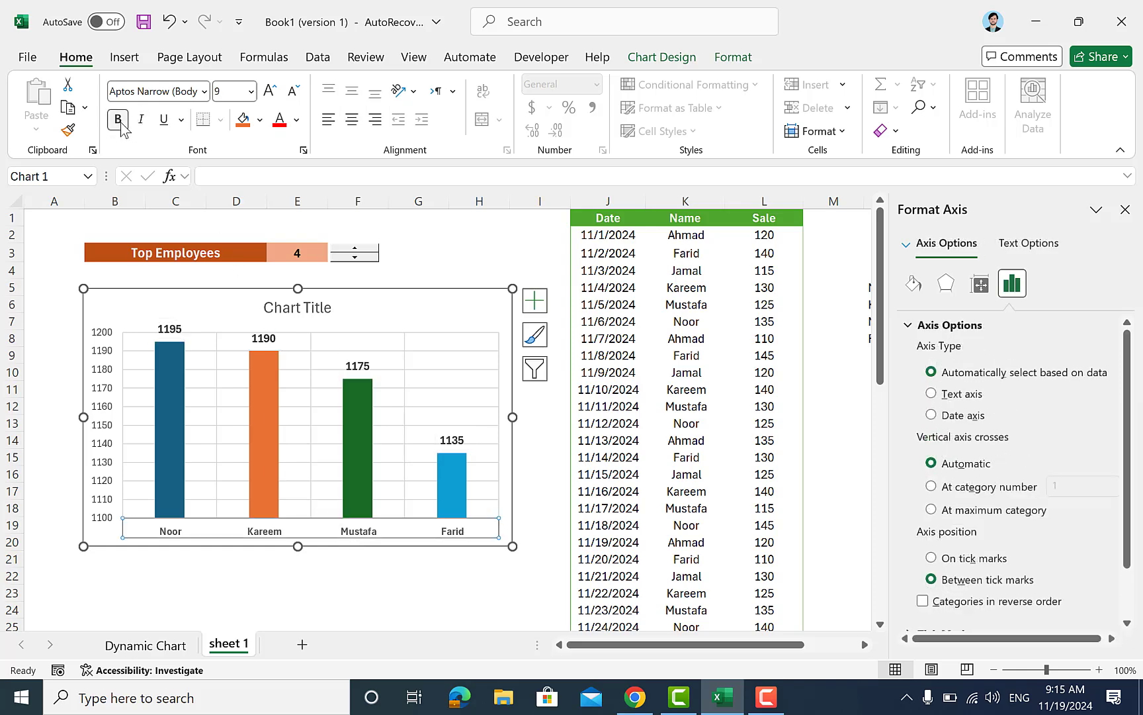
{"action": "left_click", "coordinate": [99, 357]}
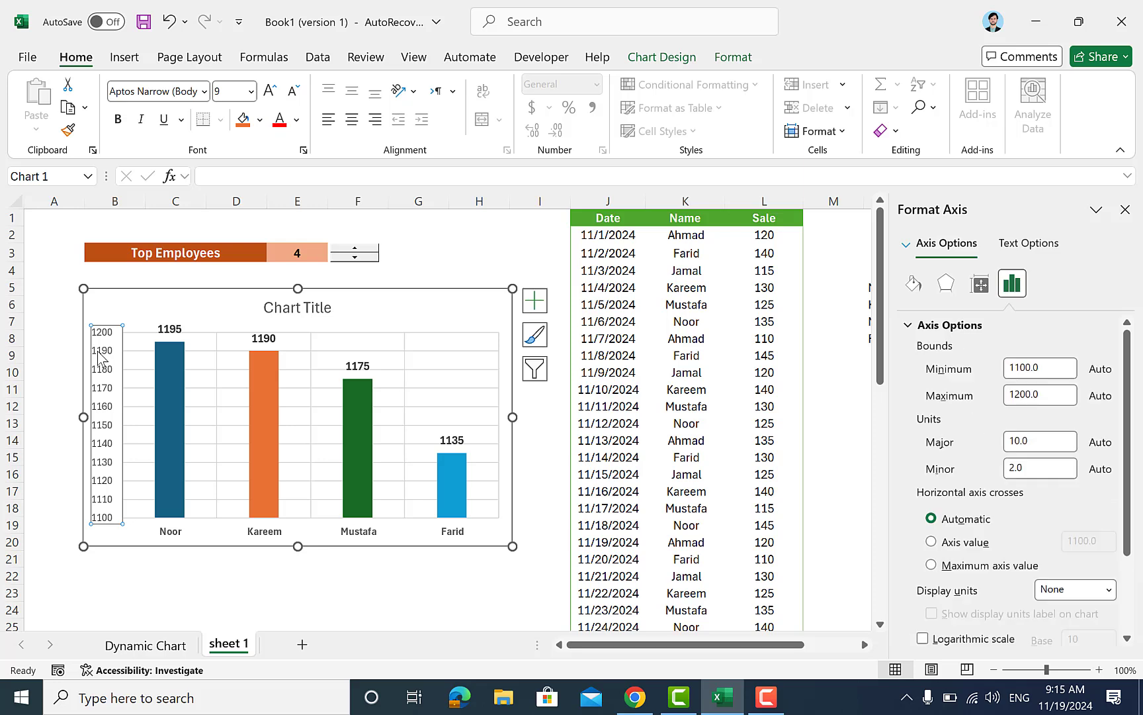
{"action": "left_click", "coordinate": [118, 119]}
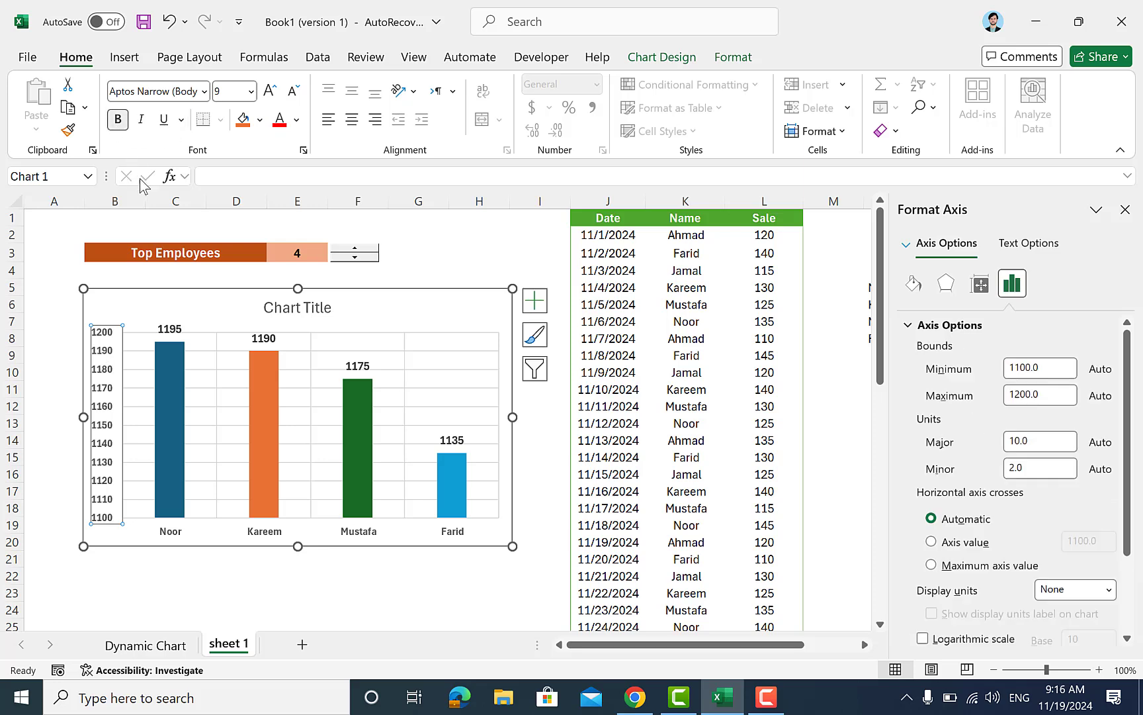
{"action": "left_click", "coordinate": [431, 254]}
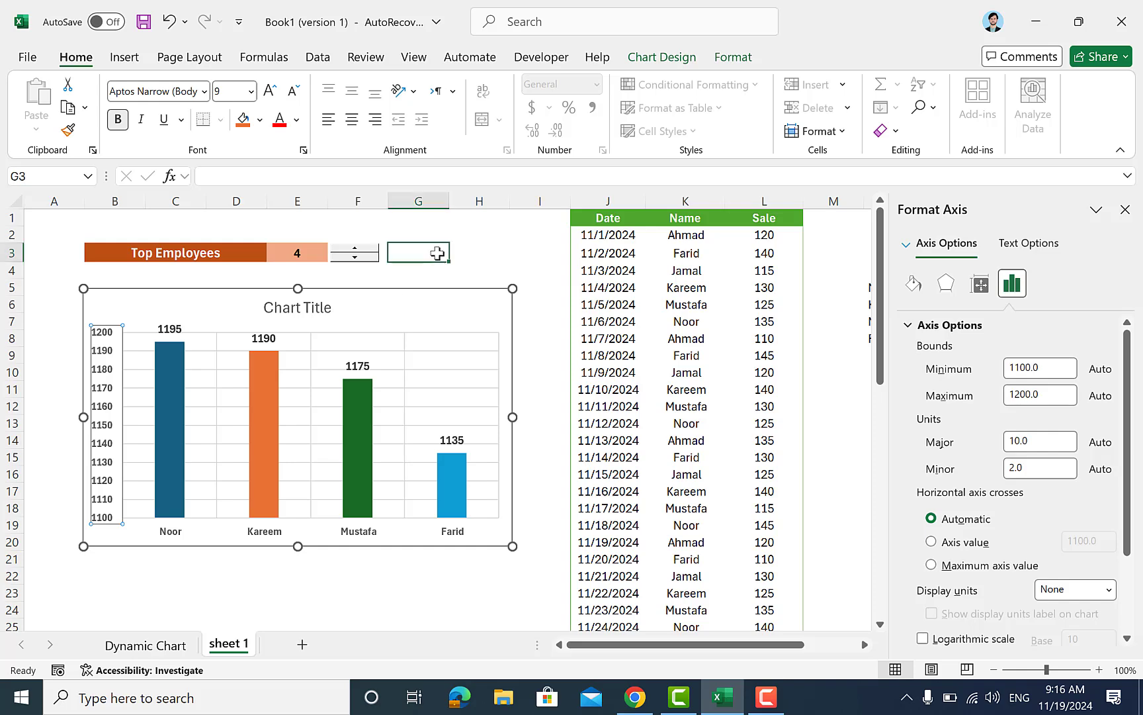
{"action": "left_click", "coordinate": [504, 251]}
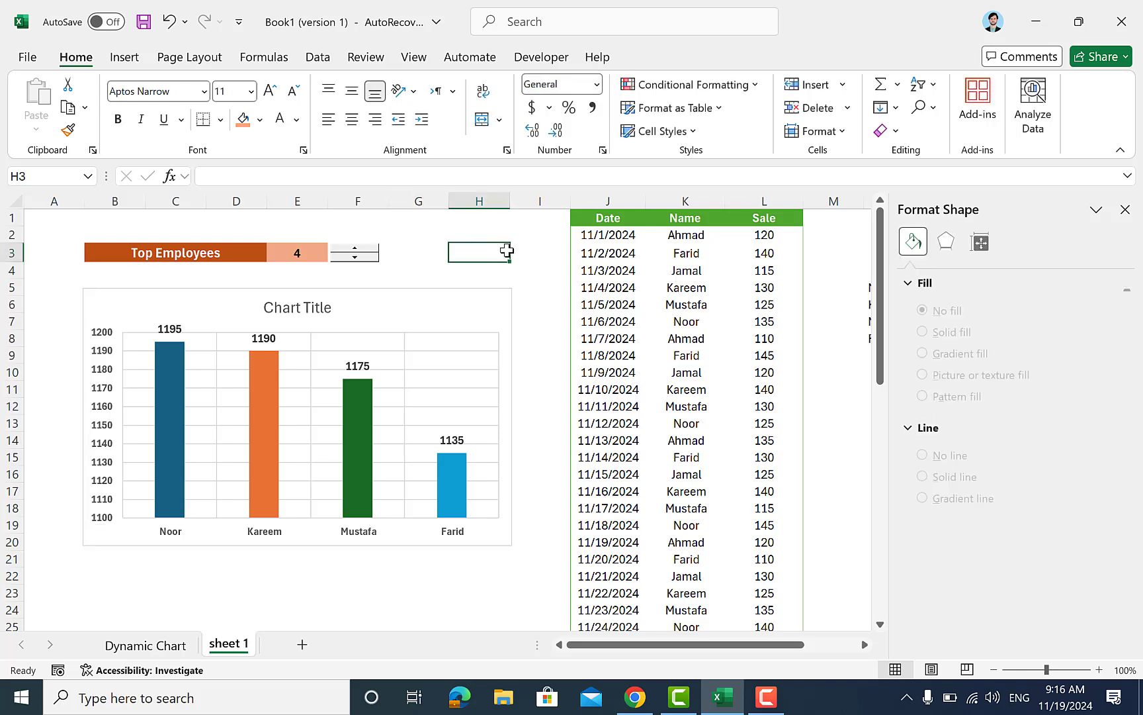
Step: Enter the formula ="Top" &E3&" Employees By Sale" in cell G2 to build the dynamic title text
{"action": "left_click", "coordinate": [327, 309]}
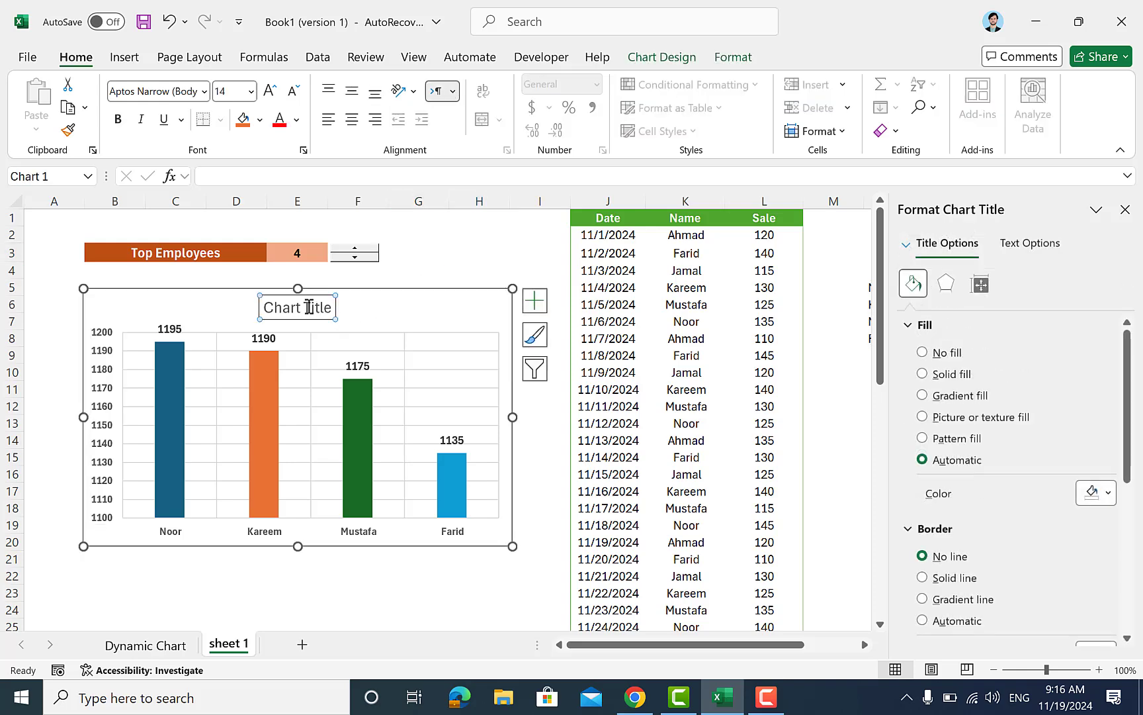
{"action": "left_click", "coordinate": [466, 245]}
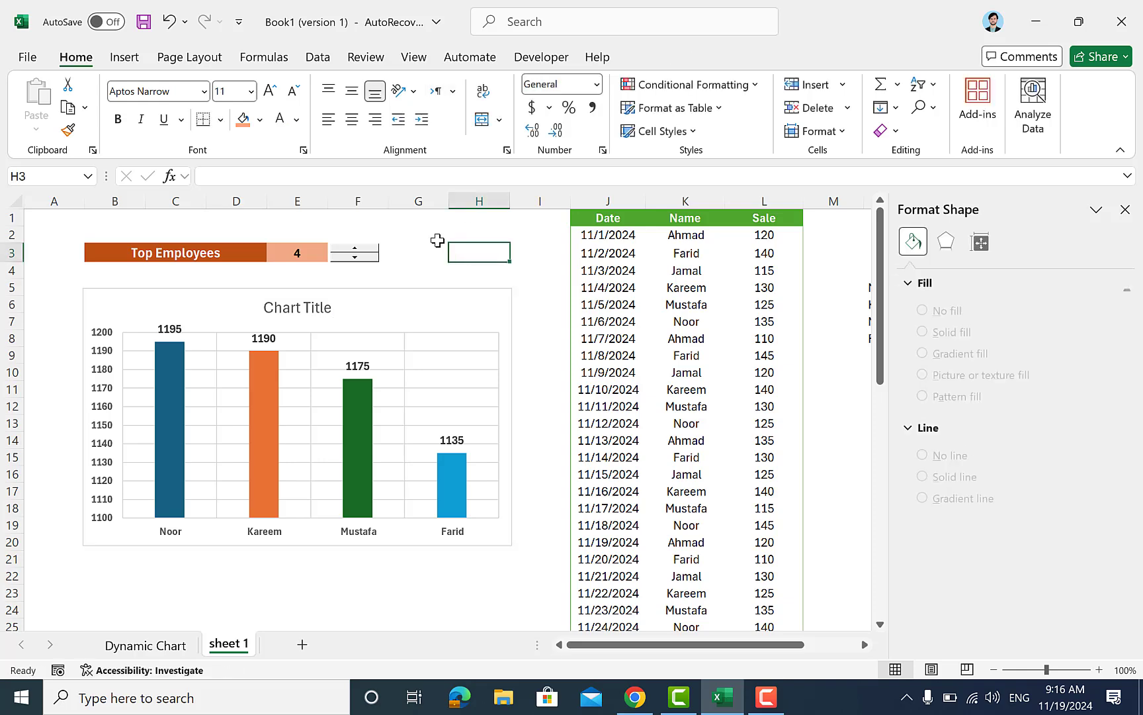
{"action": "left_click", "coordinate": [438, 239]}
{"action": "type", "text": "="}
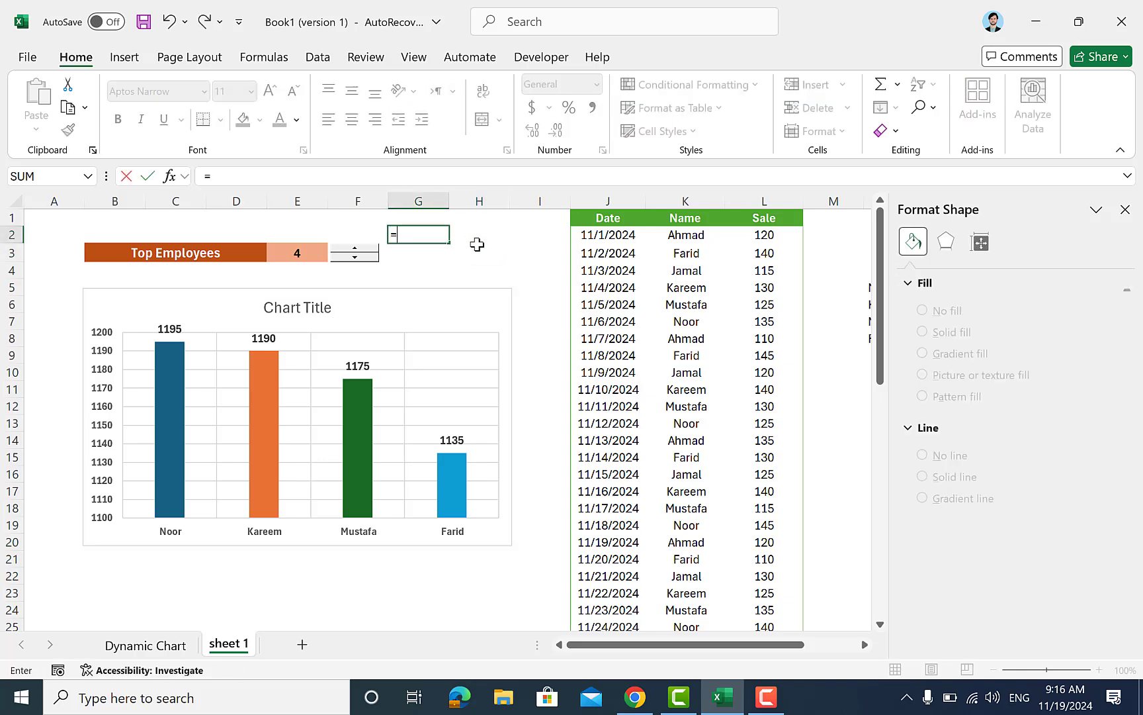
{"action": "type", "text": "\""}
{"action": "type", "text": "Top\" &"}
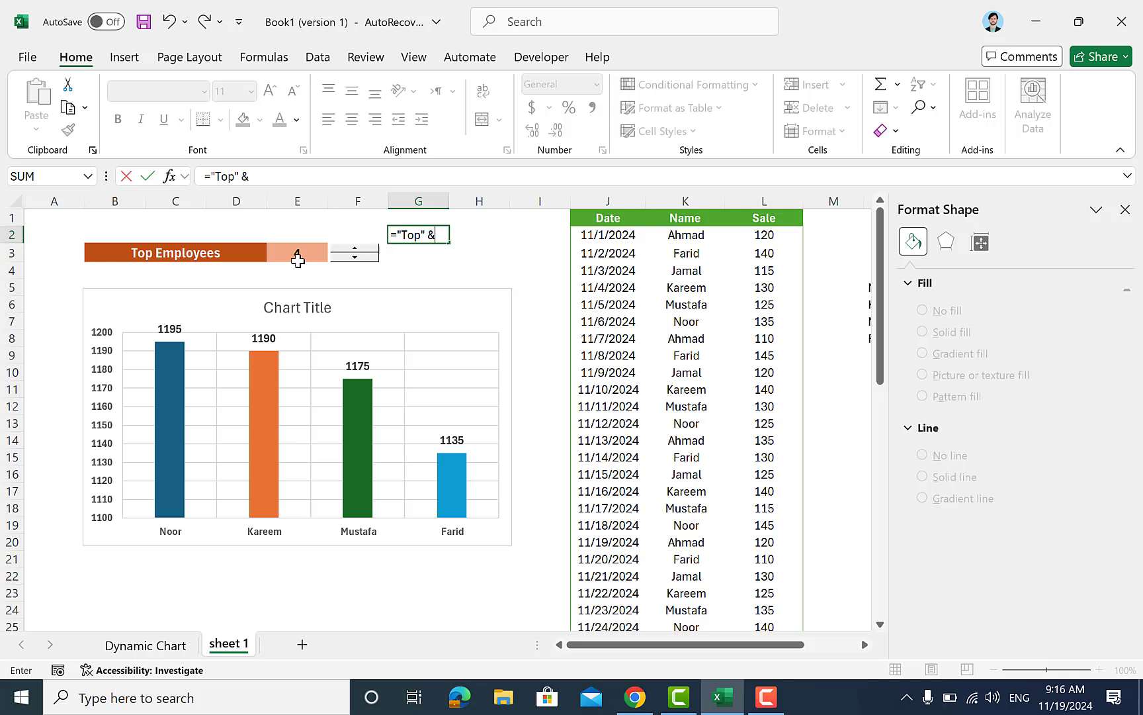
{"action": "left_click", "coordinate": [298, 252]}
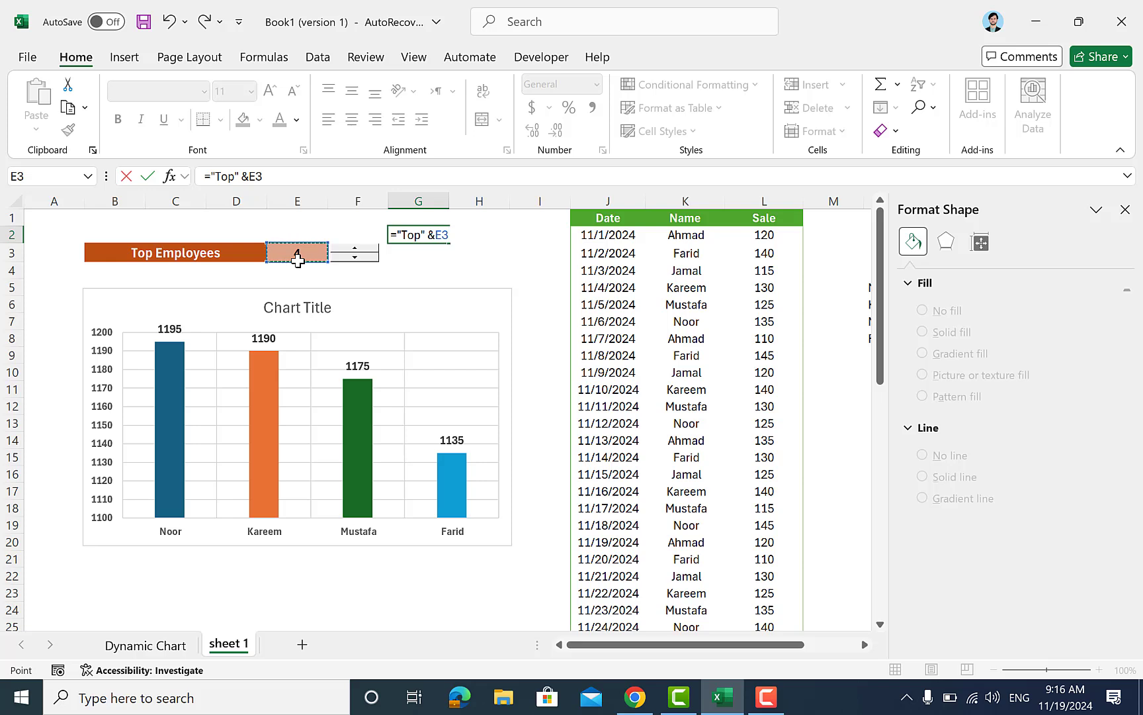
{"action": "type", "text": "&\" Employees By Sale"}
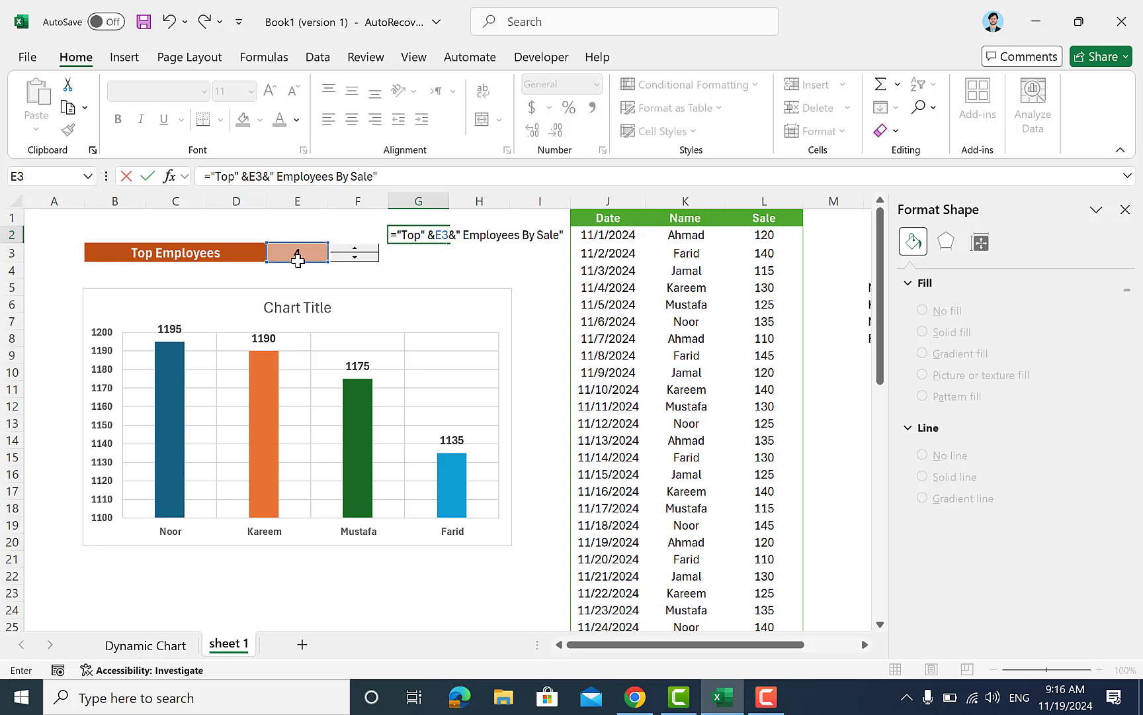
{"action": "key", "text": "Return"}
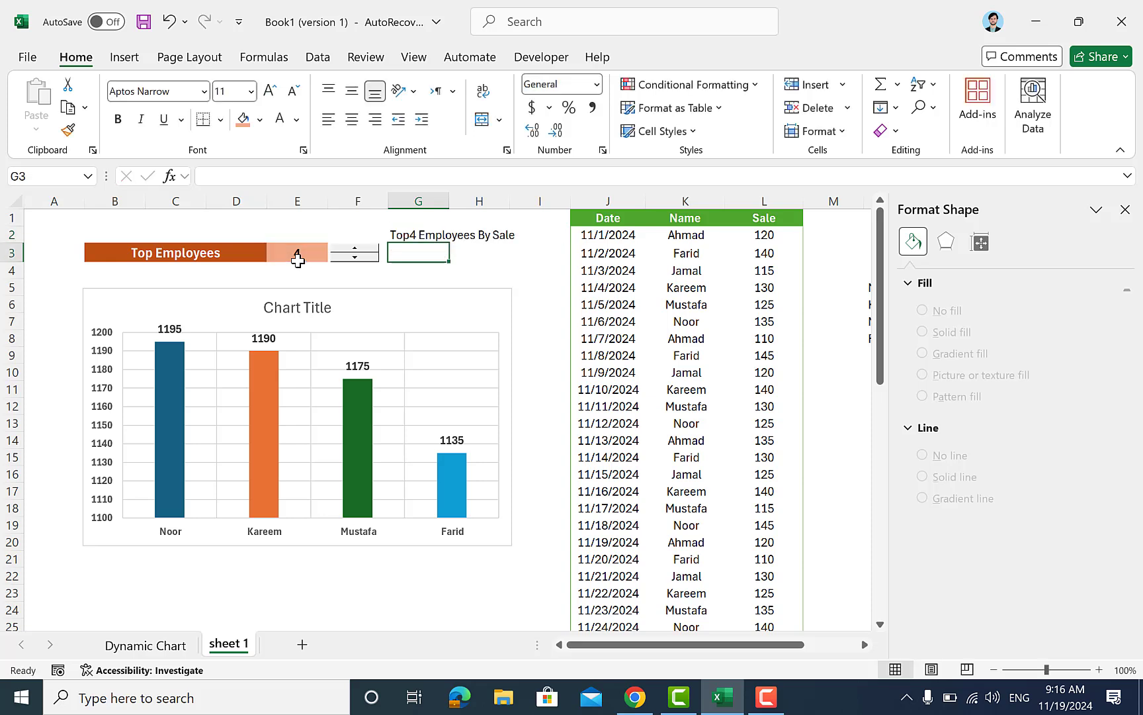
Step: Add a space after the word Top inside the first text string of the G2 formula
{"action": "left_click", "coordinate": [408, 236]}
{"action": "left_click", "coordinate": [236, 178]}
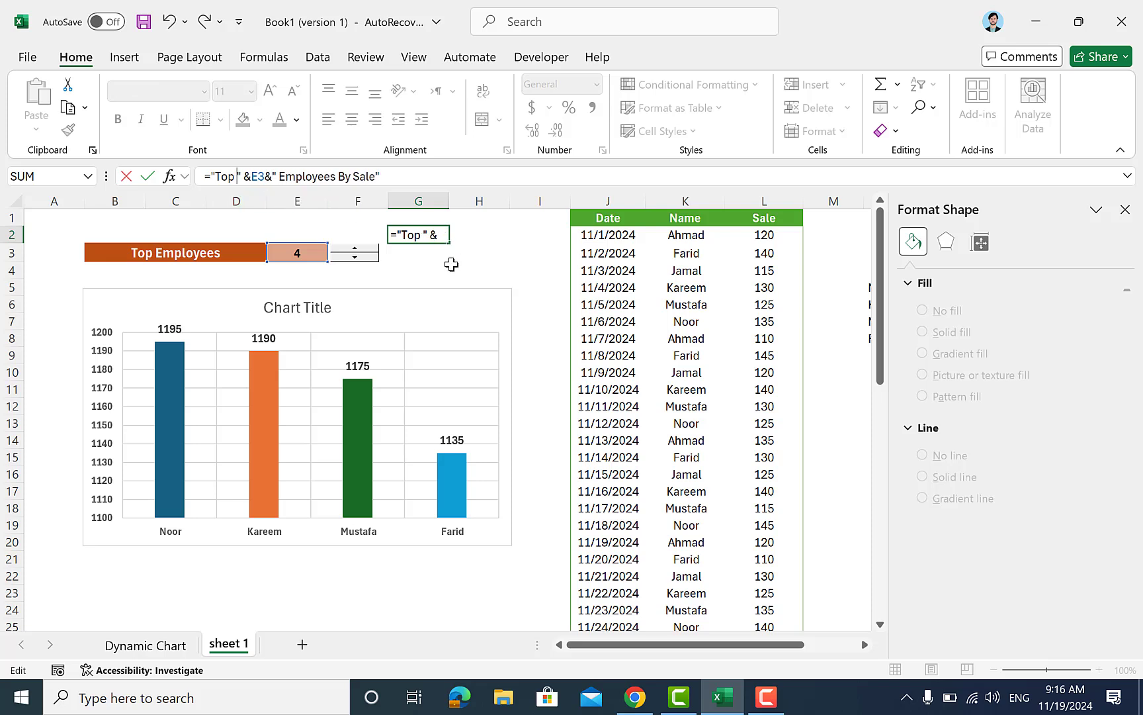
{"action": "key", "text": "Return"}
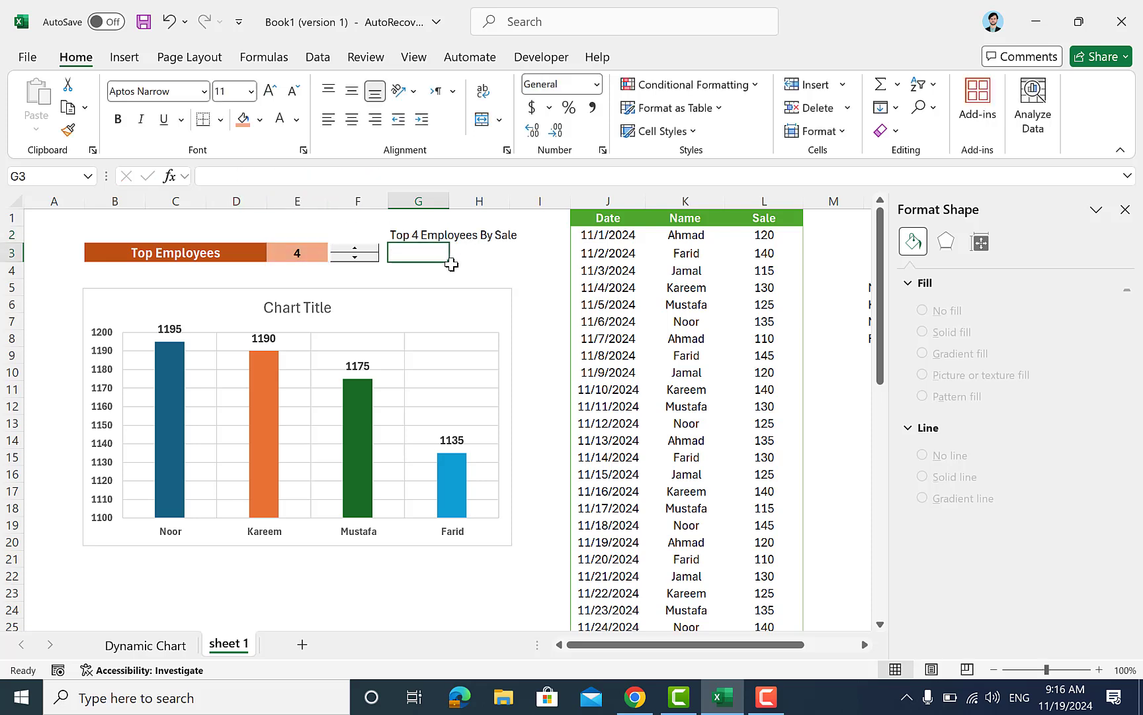
Step: Link the chart title to cell G2 with the reference ='sheet 1'!$G$2
{"action": "left_click", "coordinate": [428, 230]}
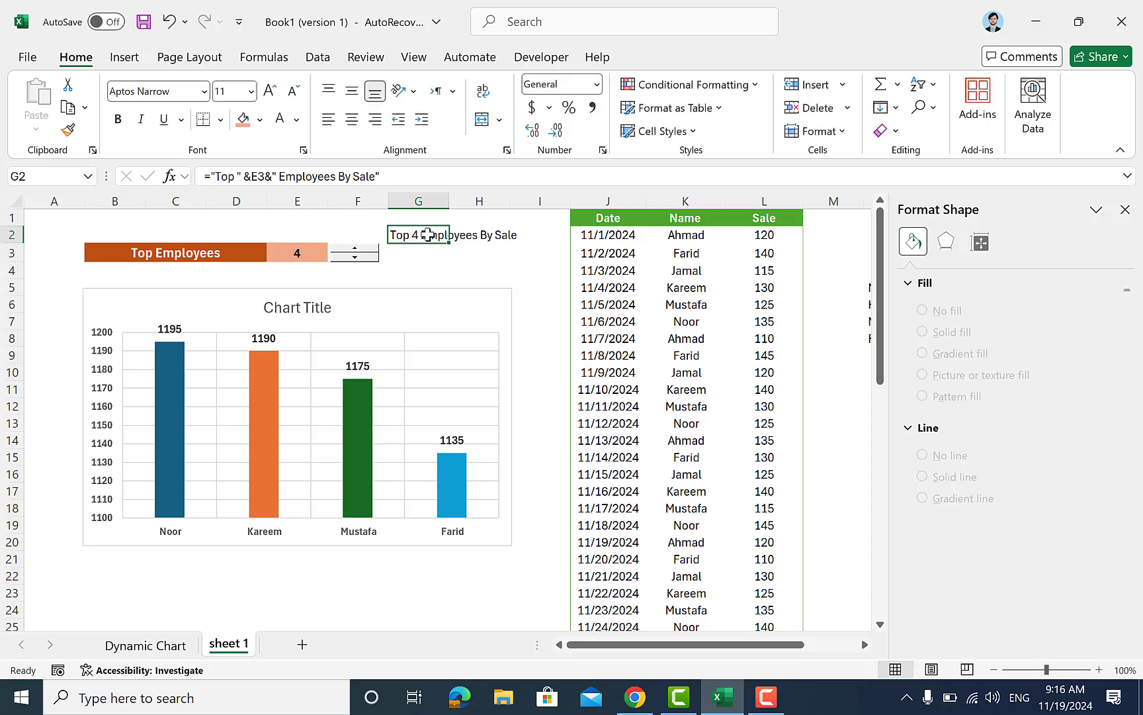
{"action": "left_click", "coordinate": [313, 309]}
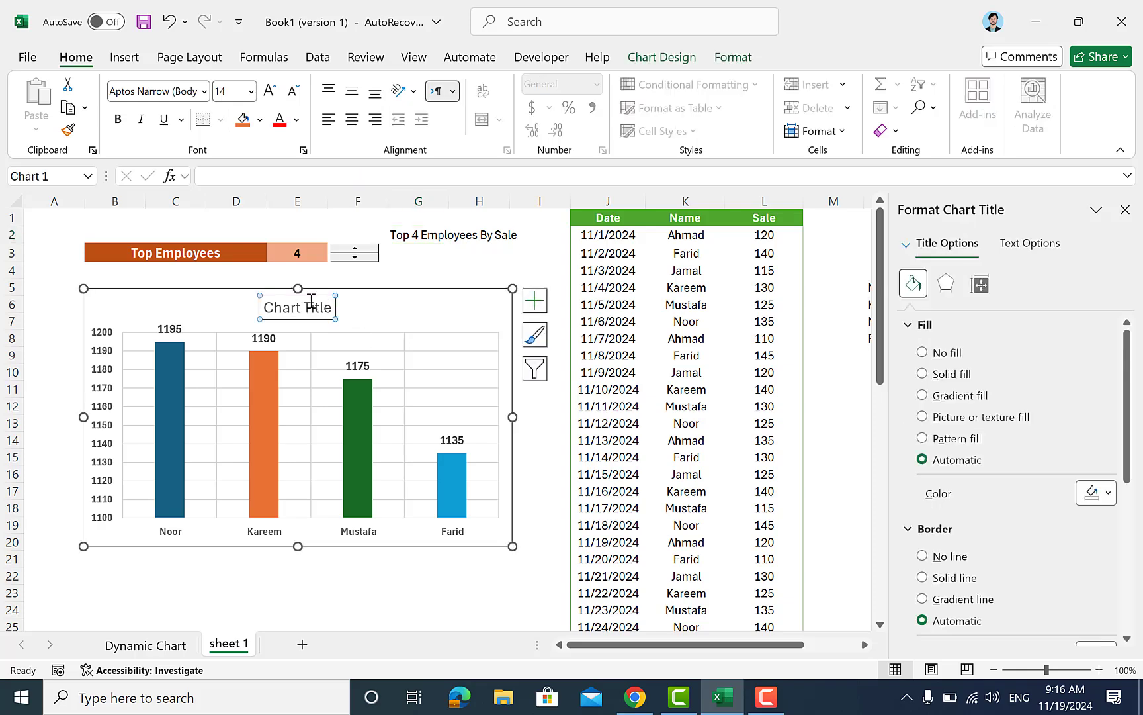
{"action": "left_click", "coordinate": [303, 185]}
{"action": "type", "text": "="}
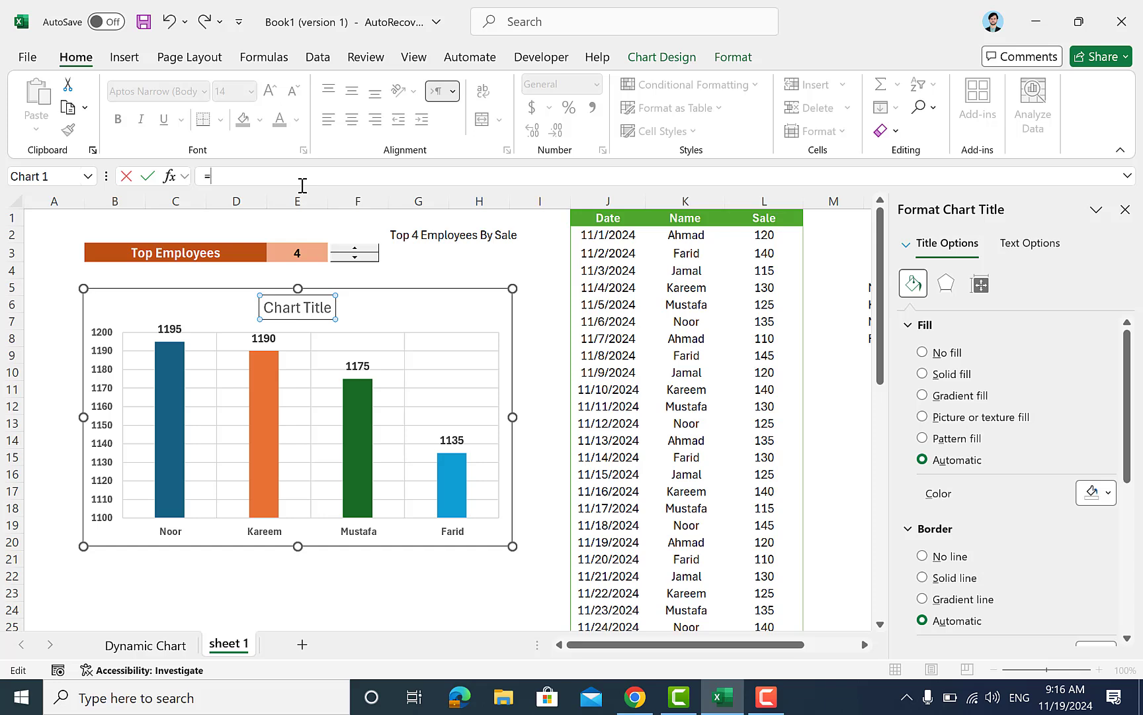
{"action": "left_click", "coordinate": [416, 234]}
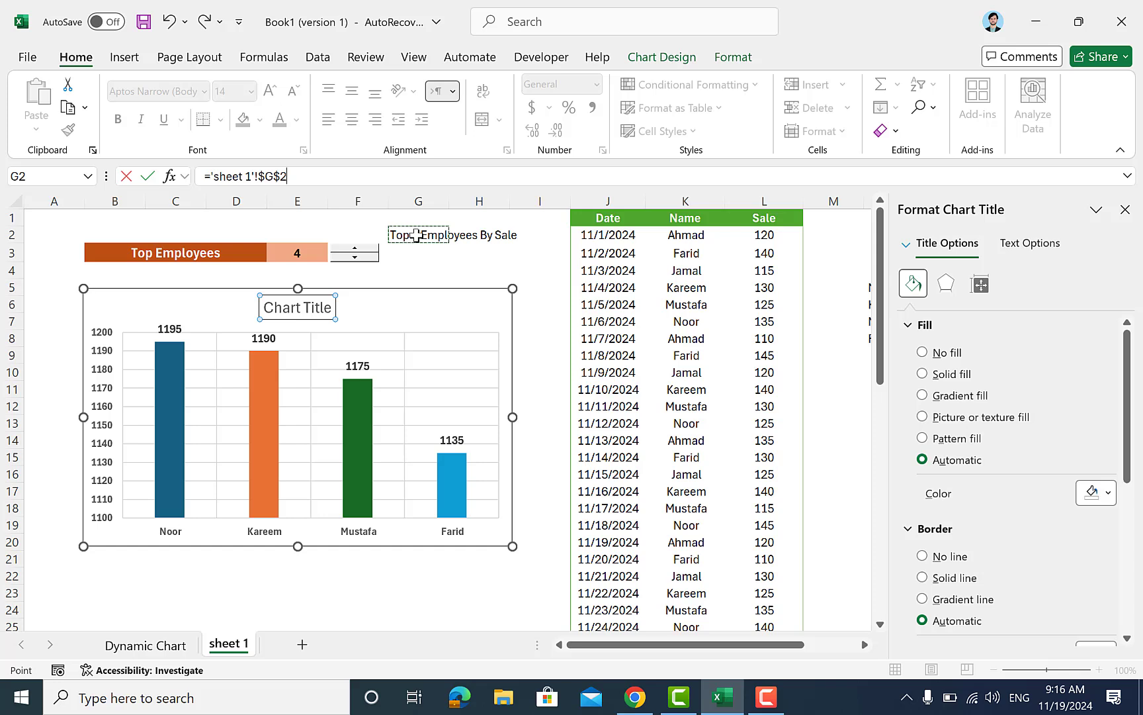
{"action": "key", "text": "Return"}
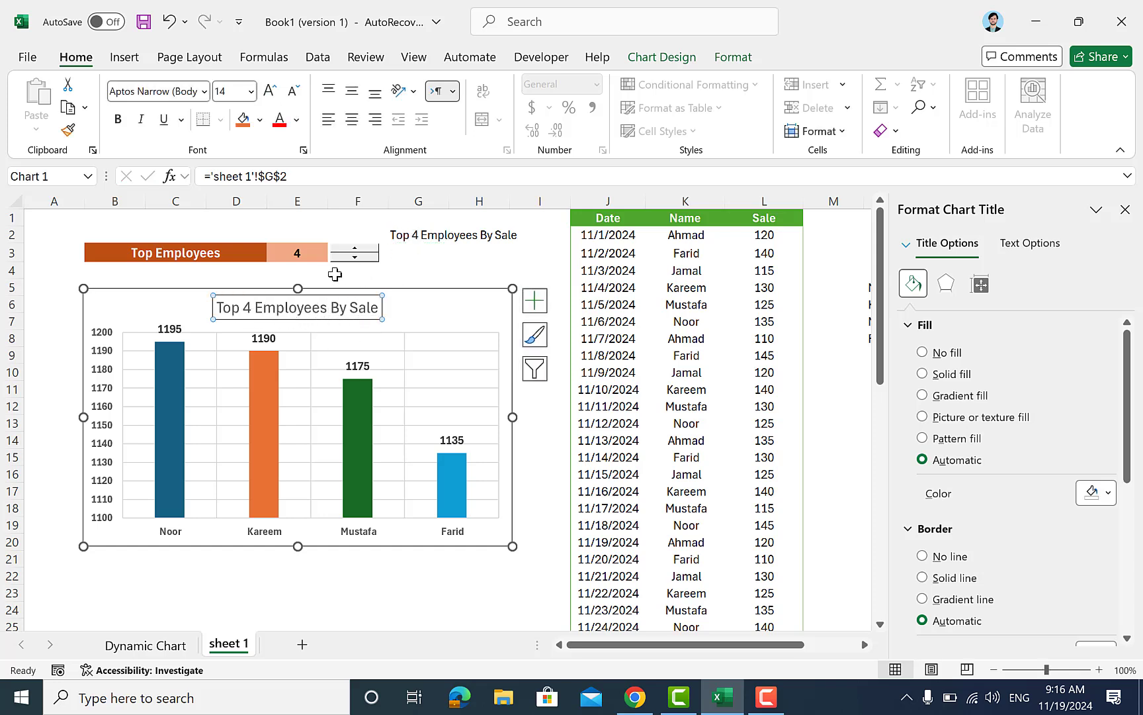
Step: Make the chart title bold at font size 12 and close the formatting pane
{"action": "left_click", "coordinate": [124, 123]}
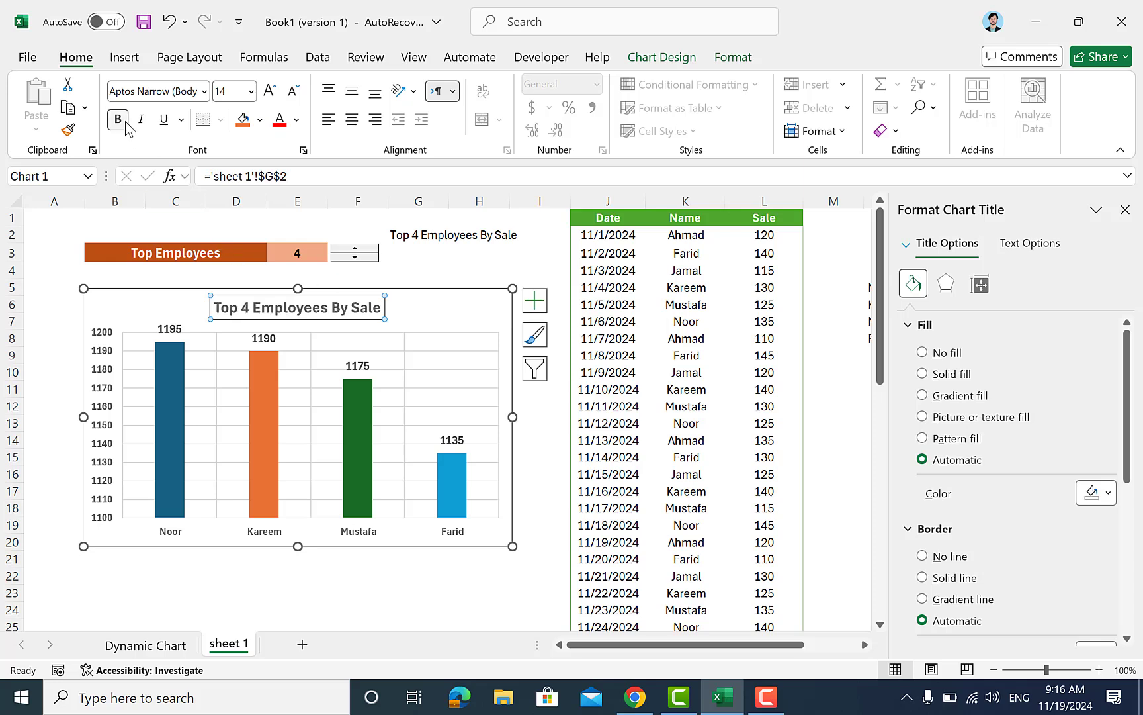
{"action": "left_click", "coordinate": [292, 101]}
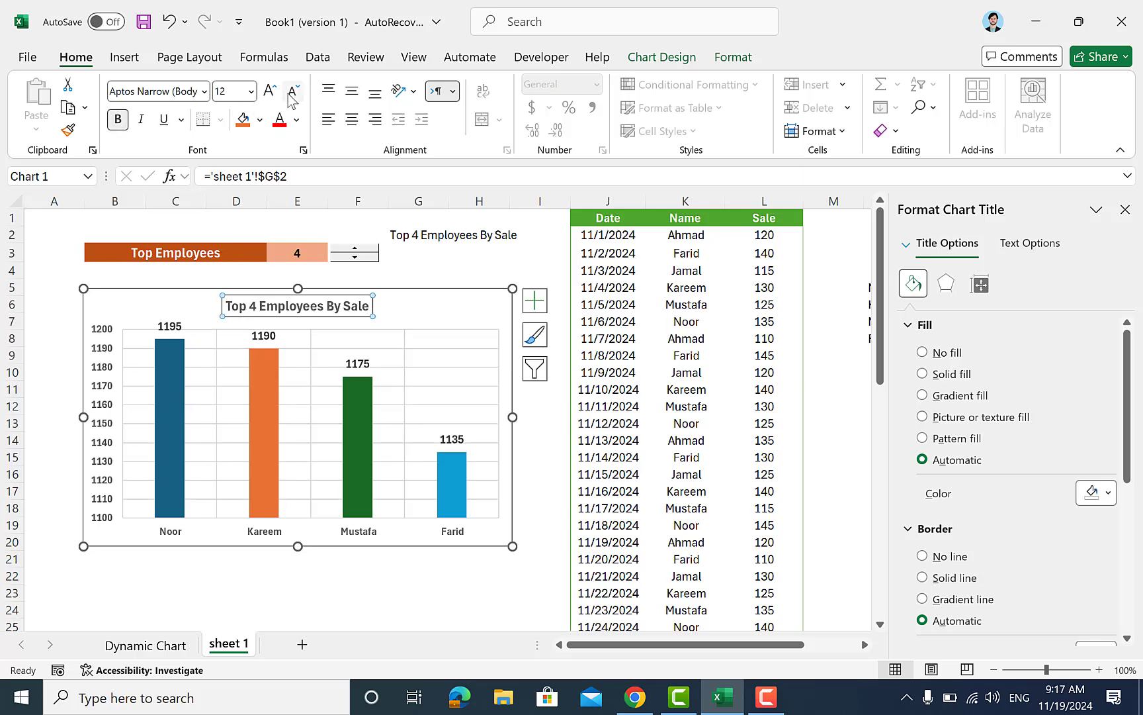
{"action": "left_click", "coordinate": [407, 272]}
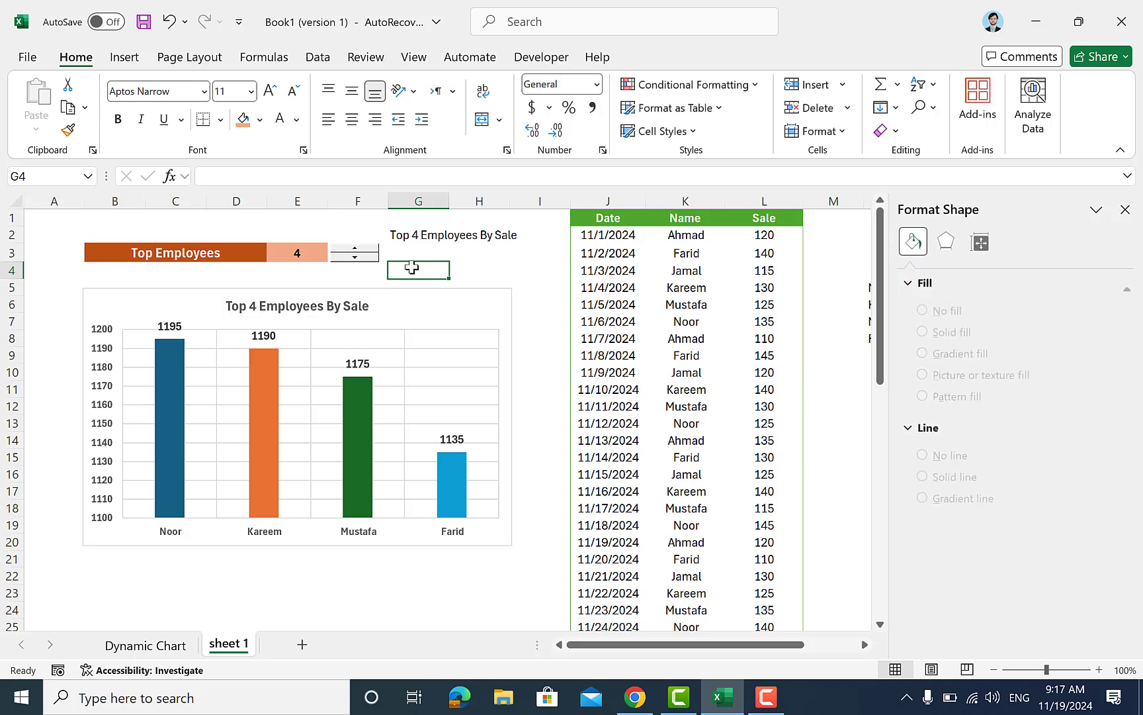
{"action": "left_click", "coordinate": [482, 261]}
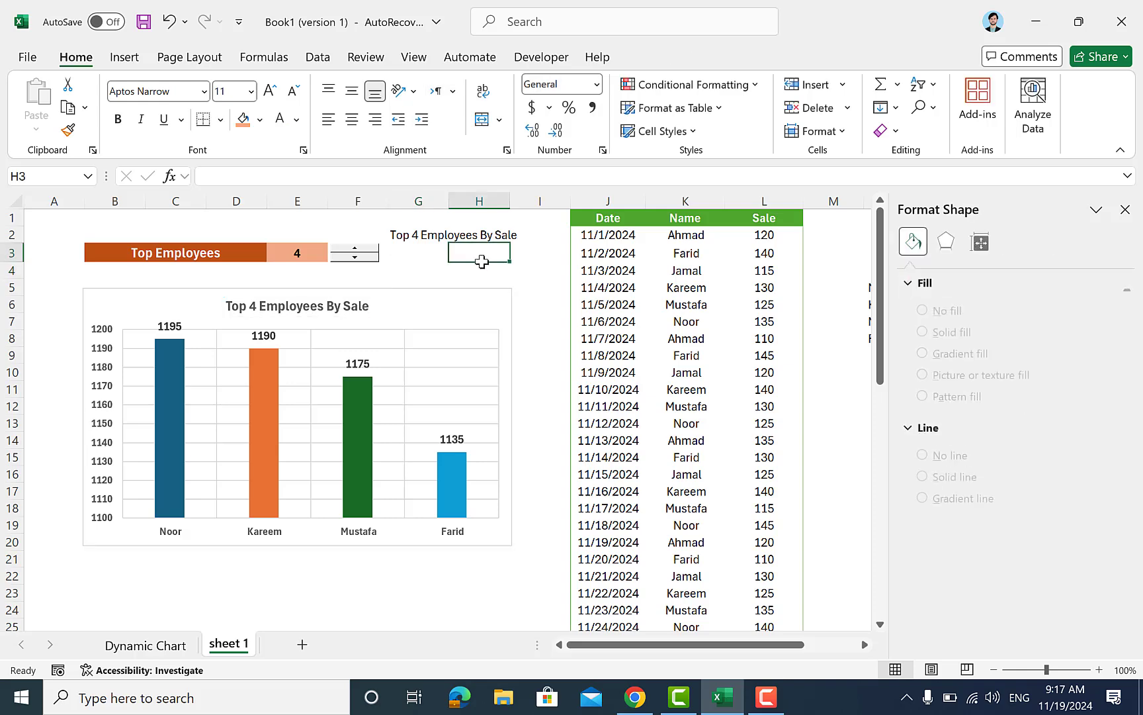
{"action": "left_click", "coordinate": [1125, 209]}
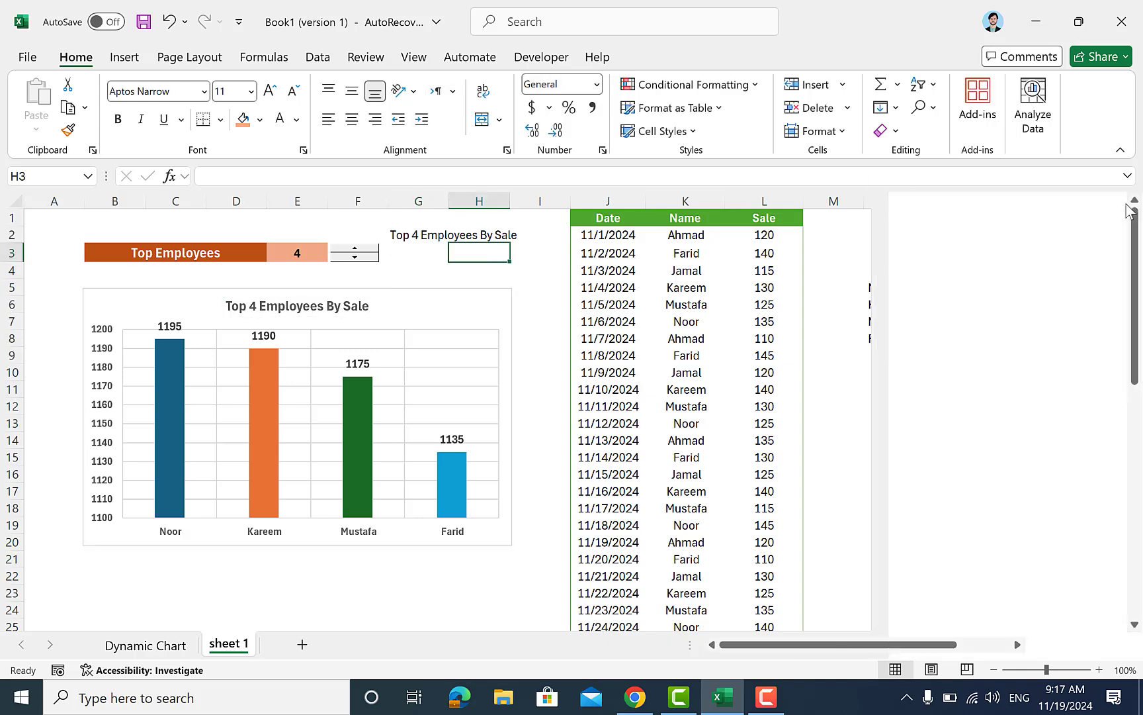
Step: Test the spin button by stepping the top employees count to 3, up to 5 and down to 2
{"action": "left_click", "coordinate": [354, 250]}
{"action": "left_click", "coordinate": [354, 259]}
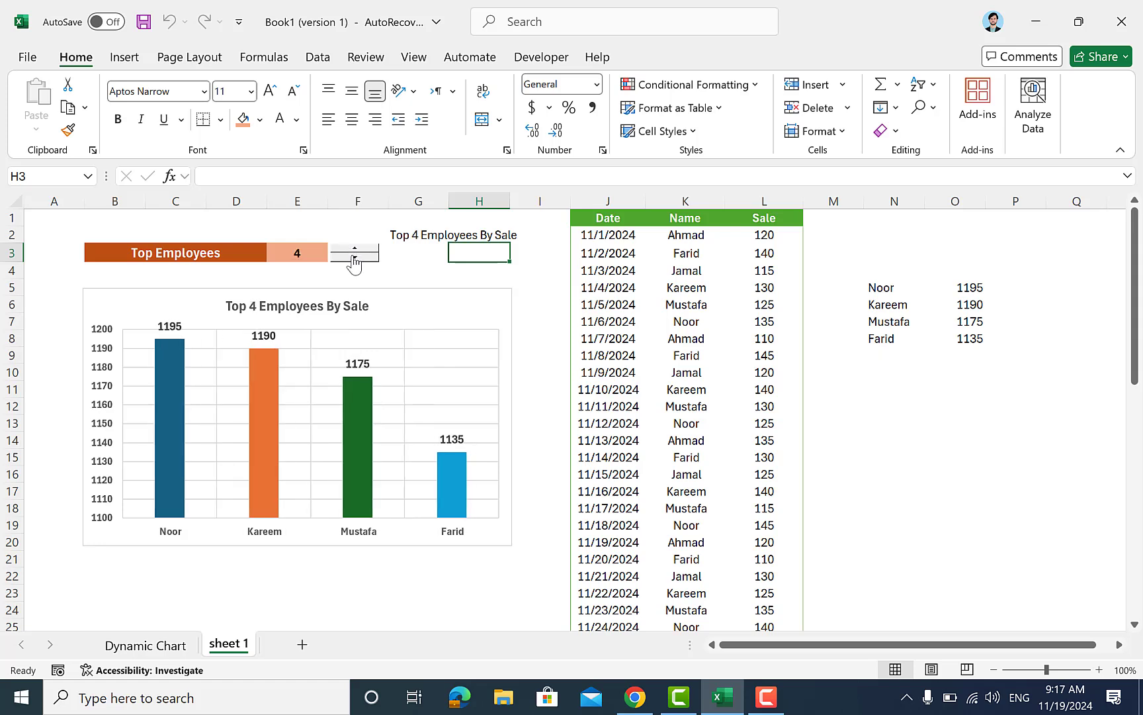
{"action": "left_click", "coordinate": [354, 259]}
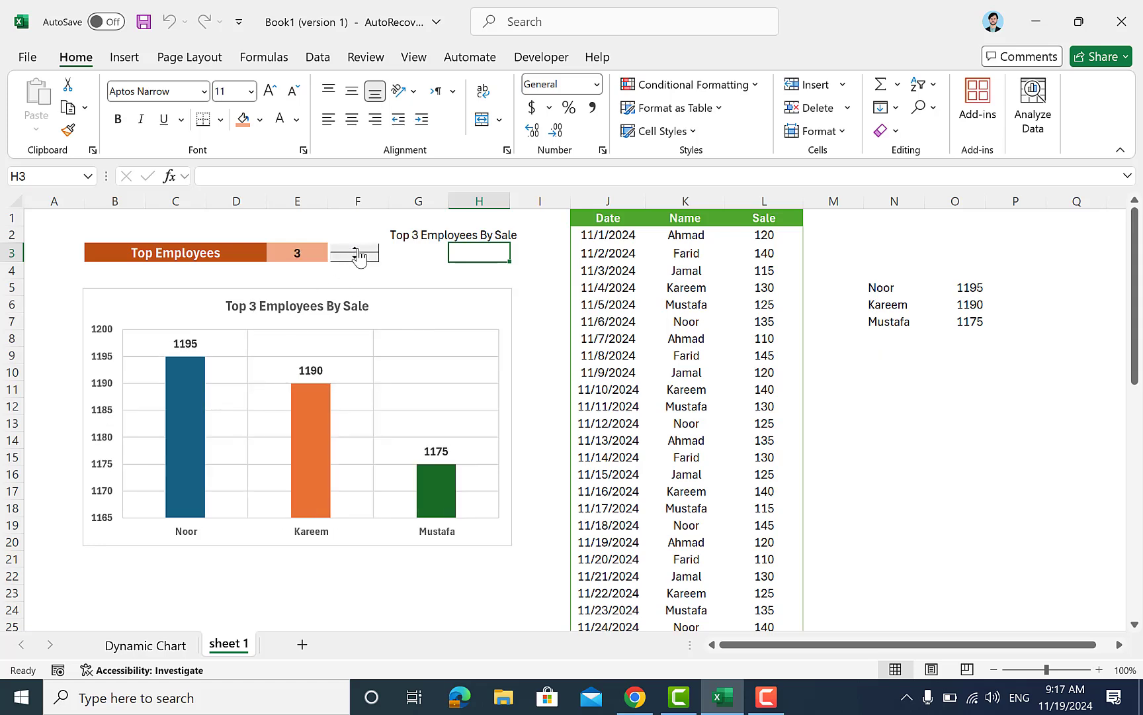
{"action": "left_click", "coordinate": [355, 250]}
{"action": "left_click", "coordinate": [357, 251]}
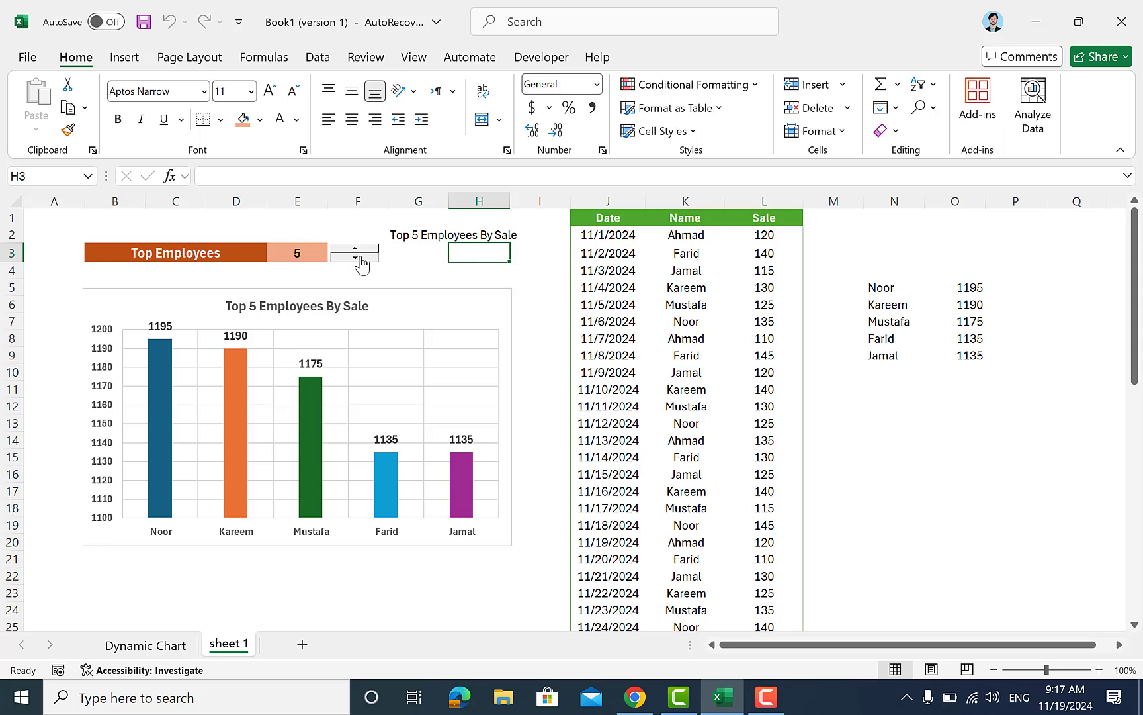
{"action": "left_click", "coordinate": [355, 258]}
{"action": "left_click", "coordinate": [356, 258]}
{"action": "left_click", "coordinate": [355, 258]}
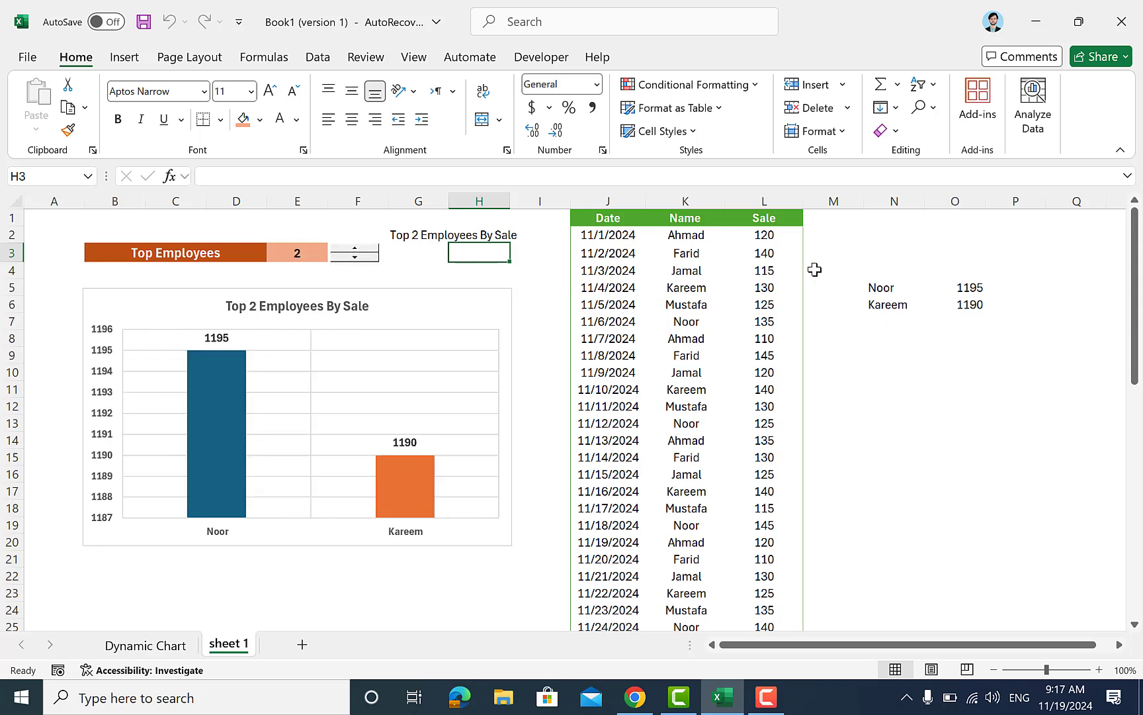
Step: Hide the helper summary by setting the font colour of N4:O12 to white
{"action": "left_click_drag", "start_coordinate": [847, 270], "coordinate": [983, 396]}
{"action": "left_click", "coordinate": [911, 370]}
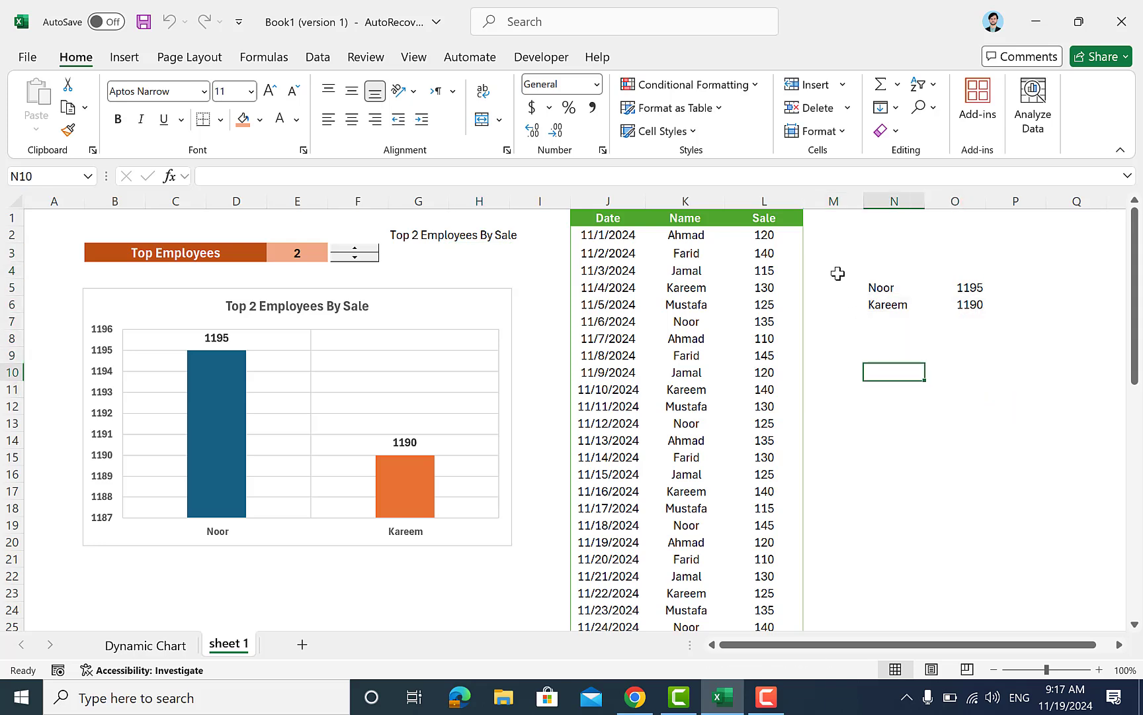
{"action": "left_click_drag", "start_coordinate": [870, 271], "coordinate": [957, 409]}
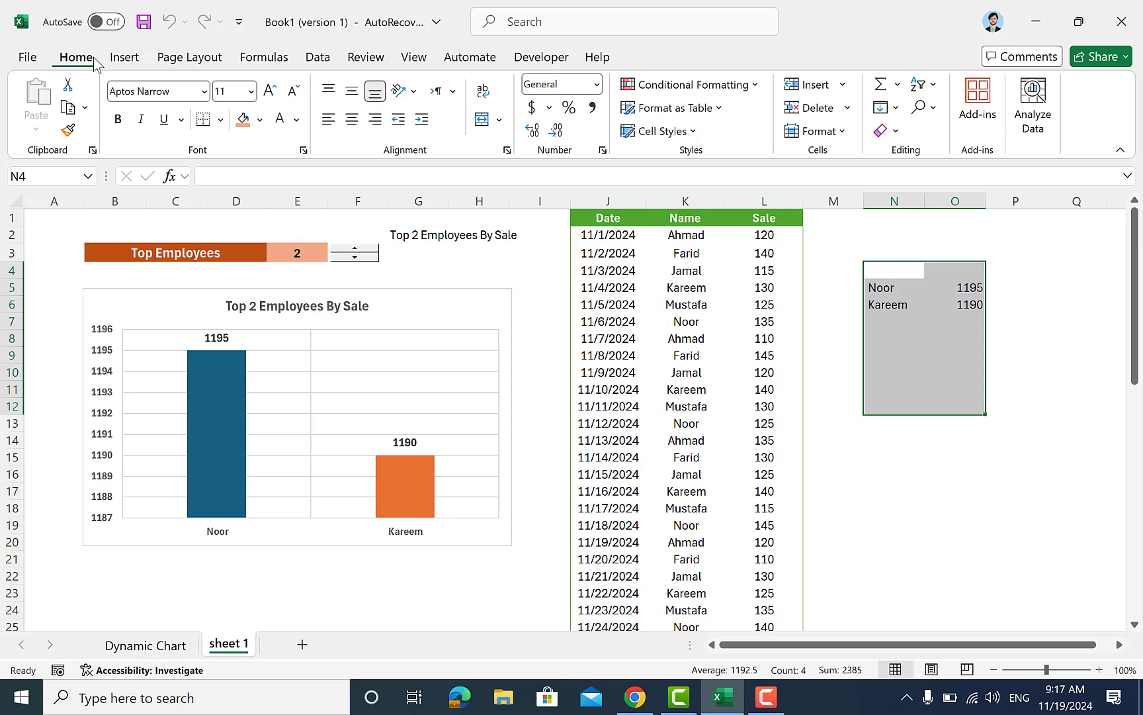
{"action": "left_click", "coordinate": [280, 119]}
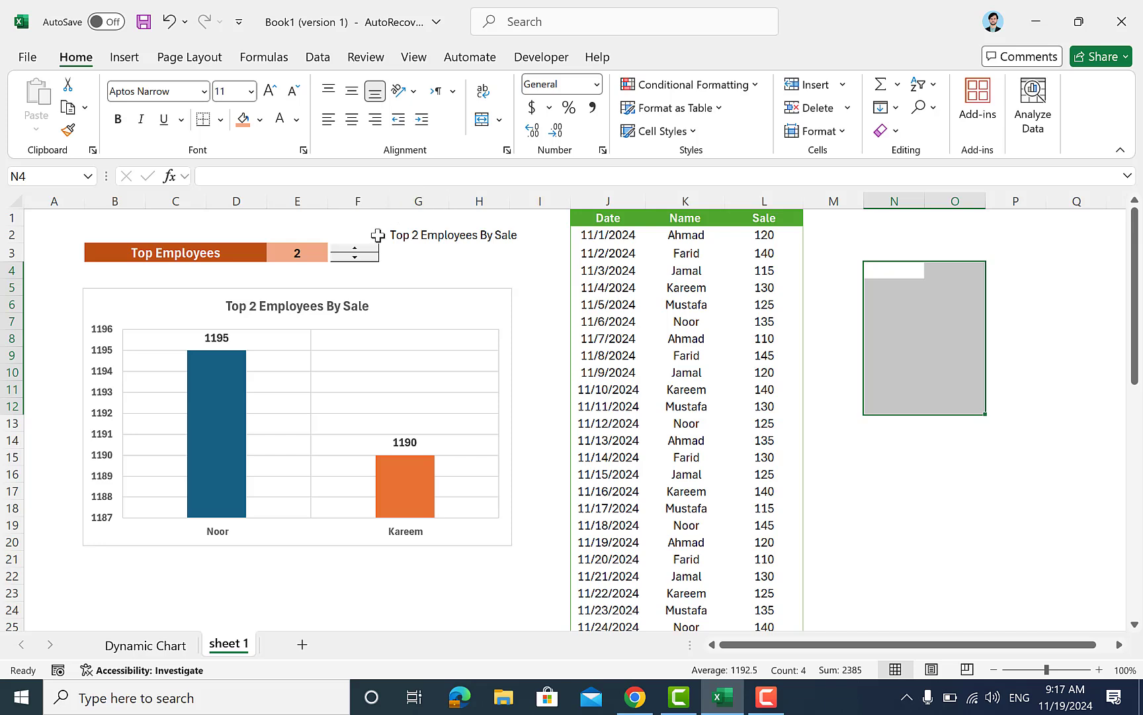
Step: Hide the title formula's text by setting the font colour of cell G2 to white
{"action": "left_click", "coordinate": [430, 240]}
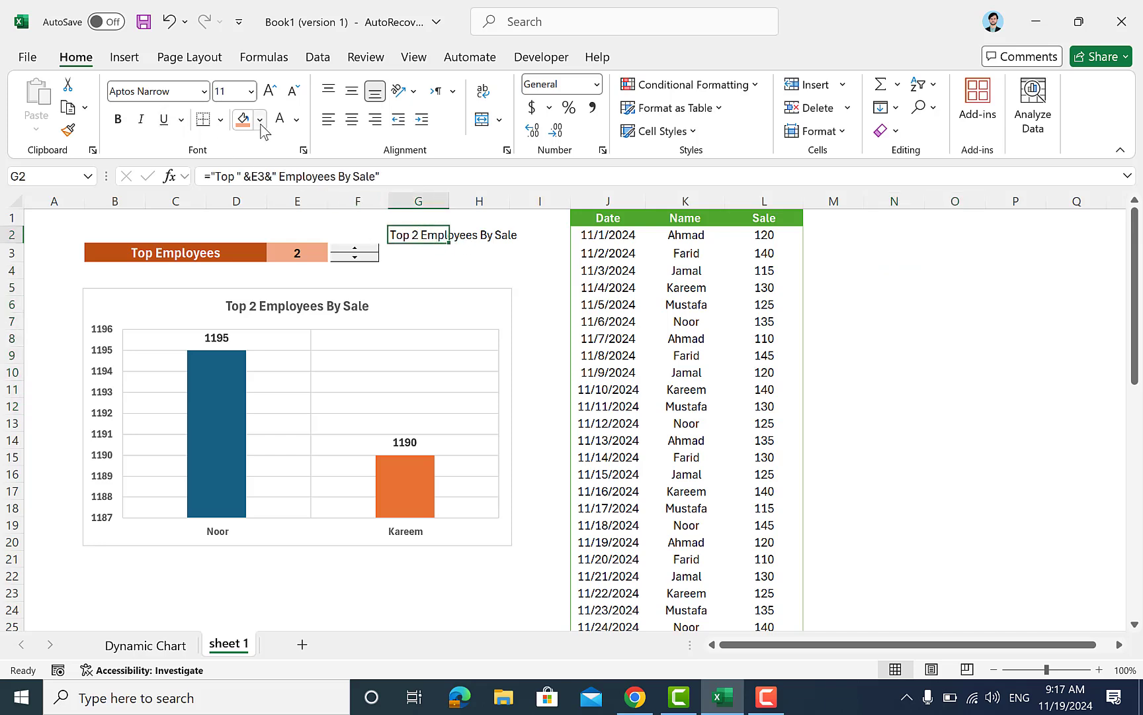
{"action": "left_click", "coordinate": [283, 123]}
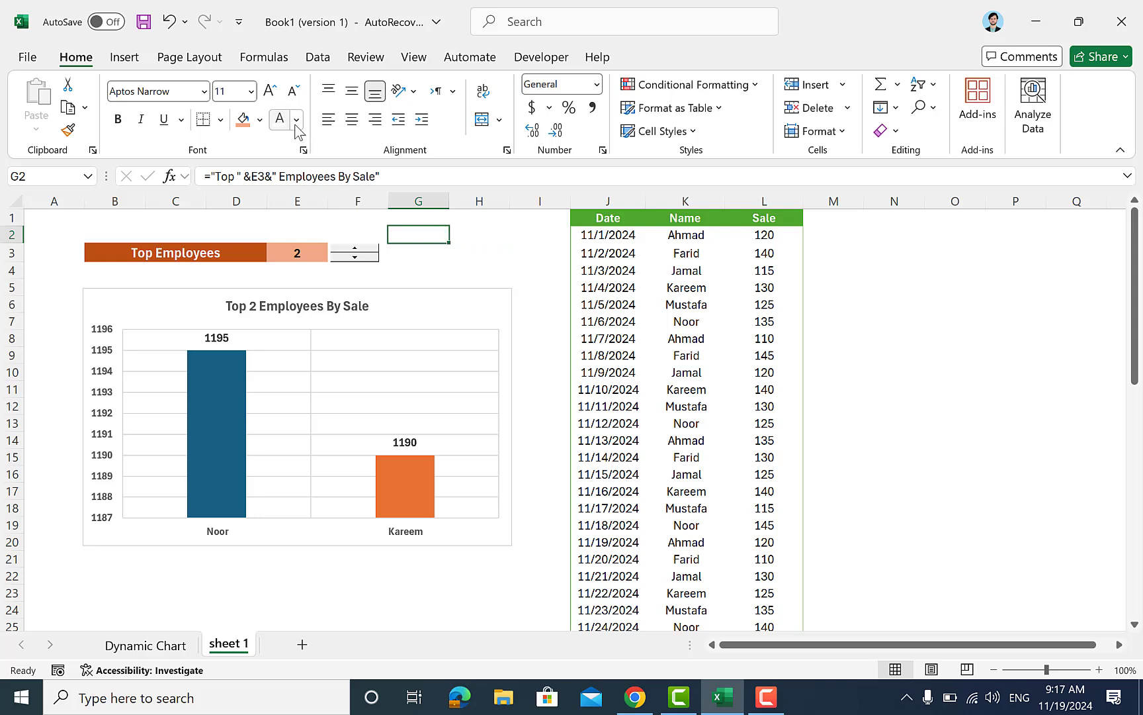
{"action": "left_click", "coordinate": [510, 260]}
{"action": "left_click", "coordinate": [915, 437]}
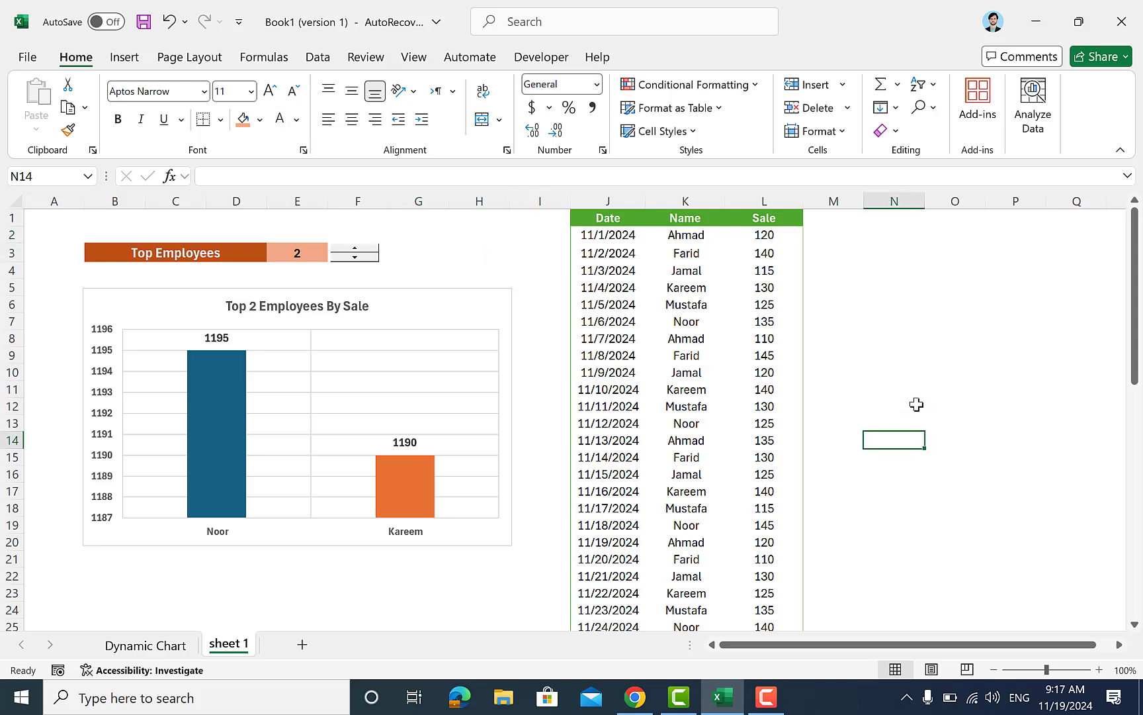